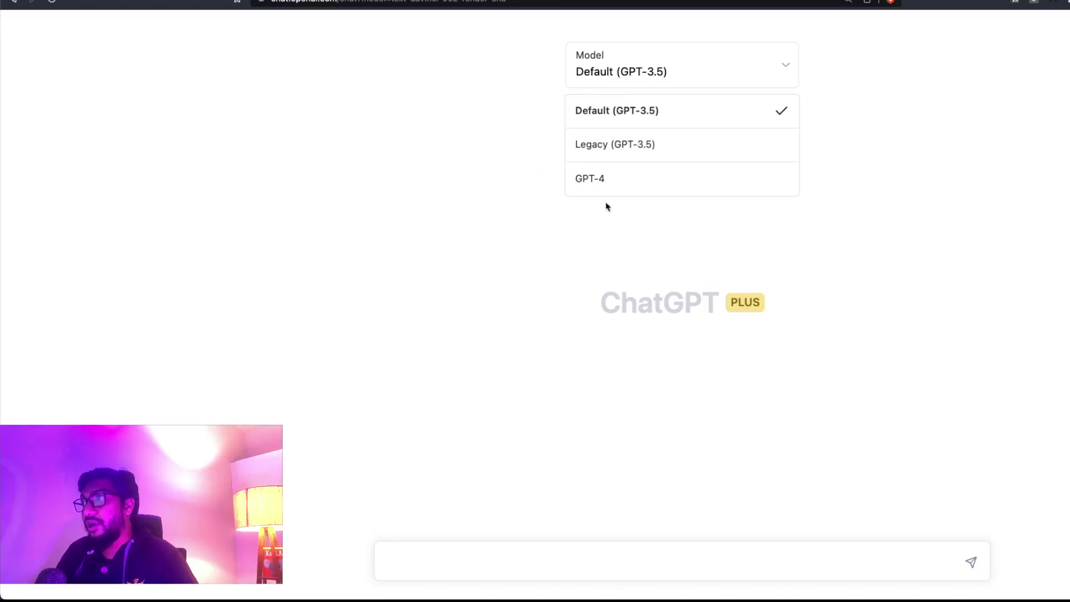
- Examine the GPT-4 usage notice above the prompt box, highlighting the message cap and the expected change for next week
drag(398, 526, 616, 527)
click(617, 530)
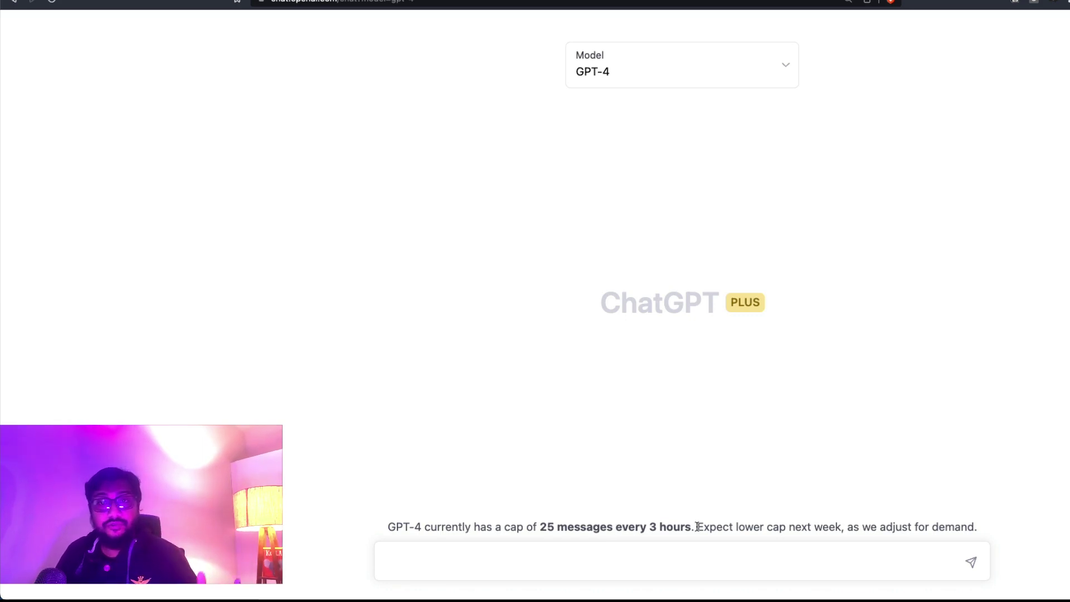
drag(541, 526, 690, 530)
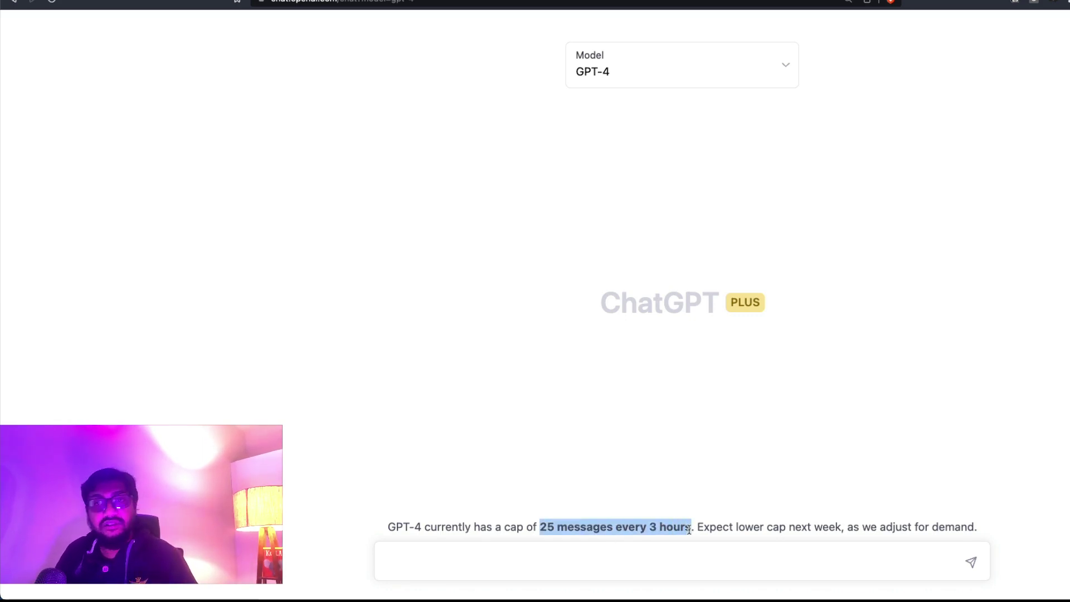
click(710, 530)
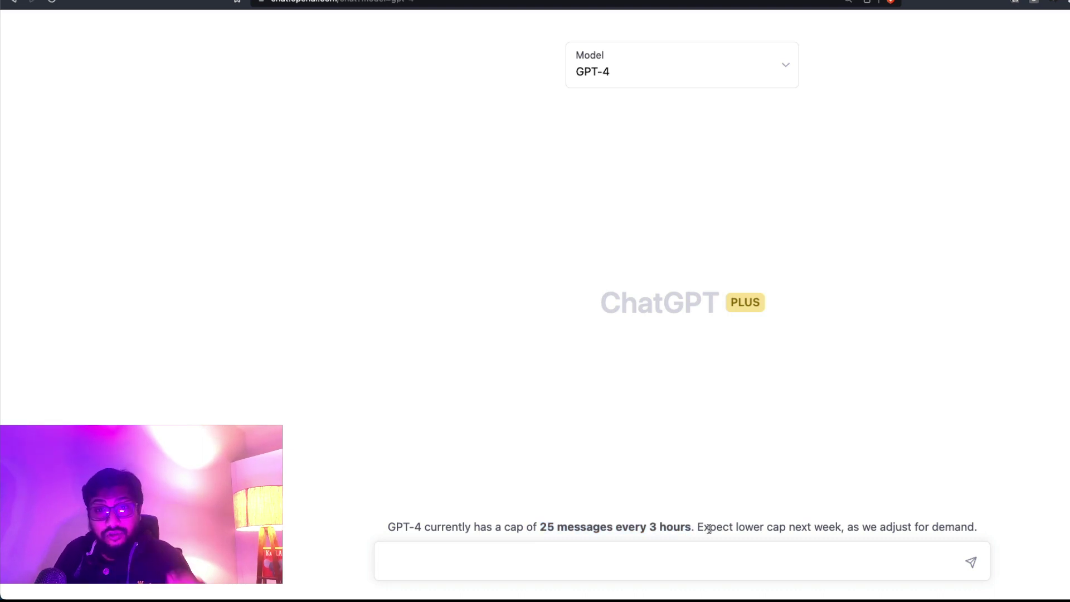
drag(693, 526, 842, 527)
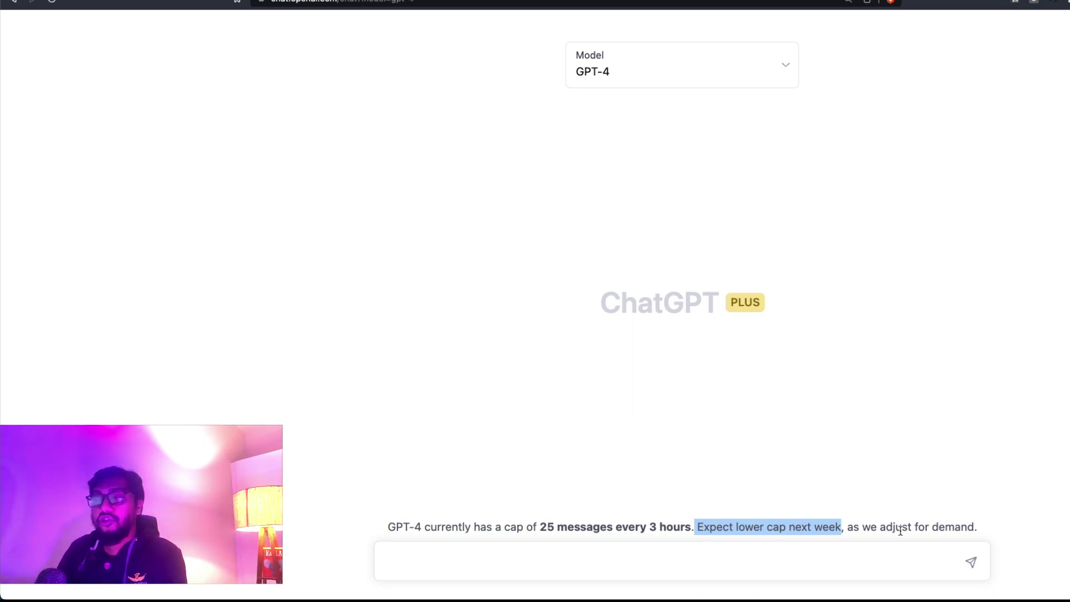
- Compare the reasoning, speed and conciseness ratings of the Default (GPT-3.5), Legacy (GPT-3.5) and GPT-4 models, keeping GPT-4 selected
click(657, 79)
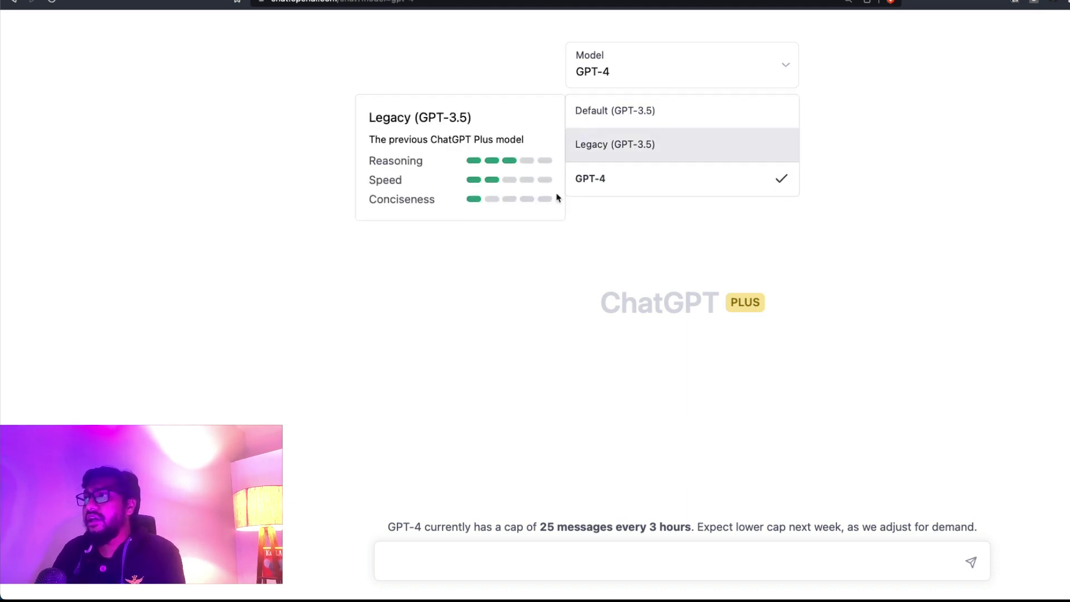
mouse_move(616, 114)
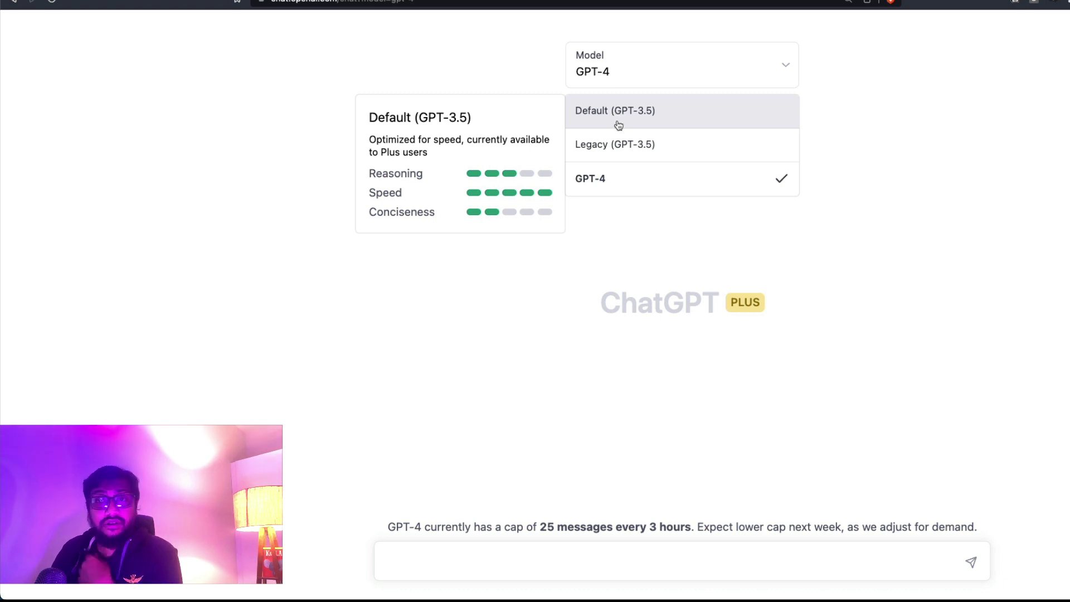
mouse_move(618, 157)
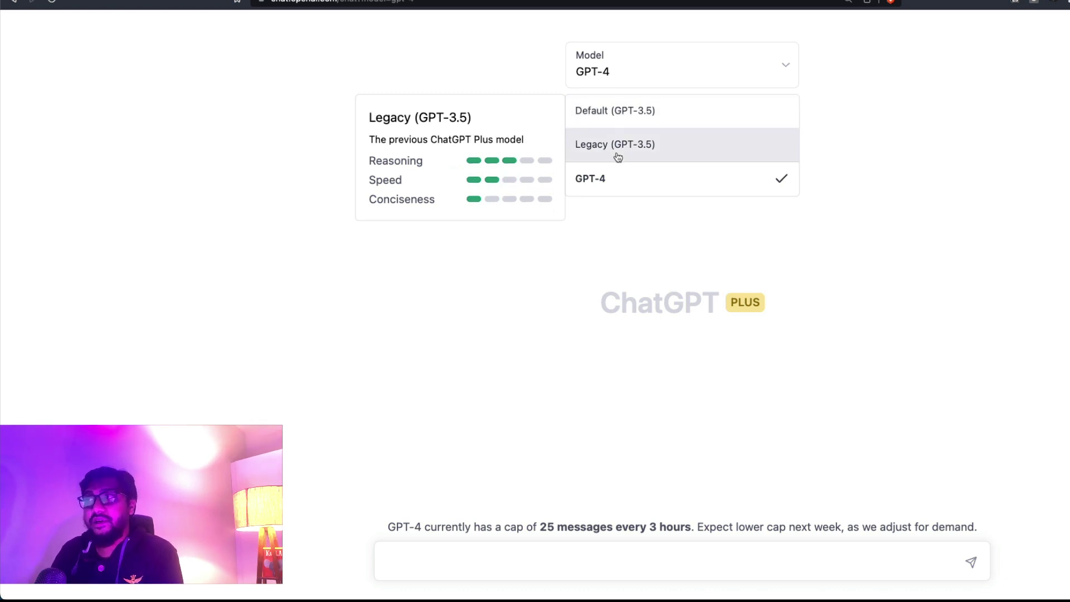
mouse_move(617, 179)
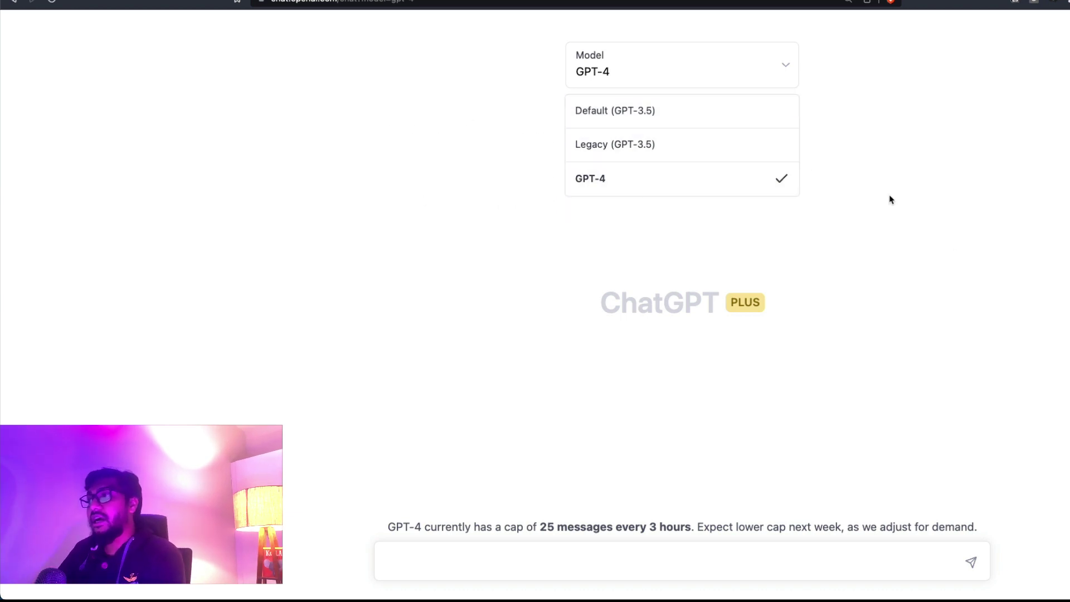
click(951, 252)
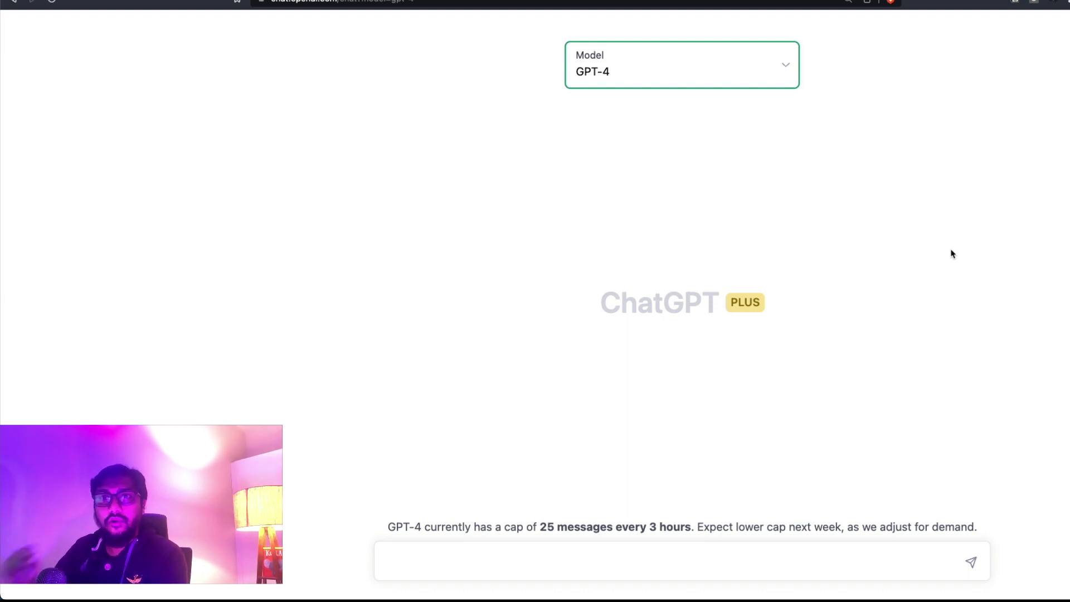
- Start the prompt with "You are a website designer"
click(462, 559)
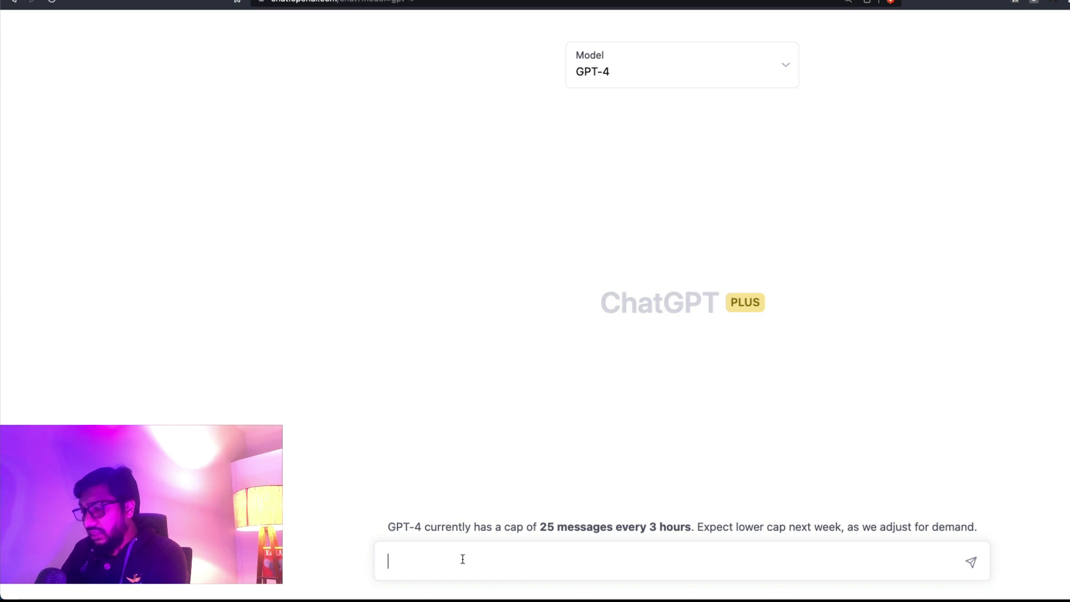
text(Desi)
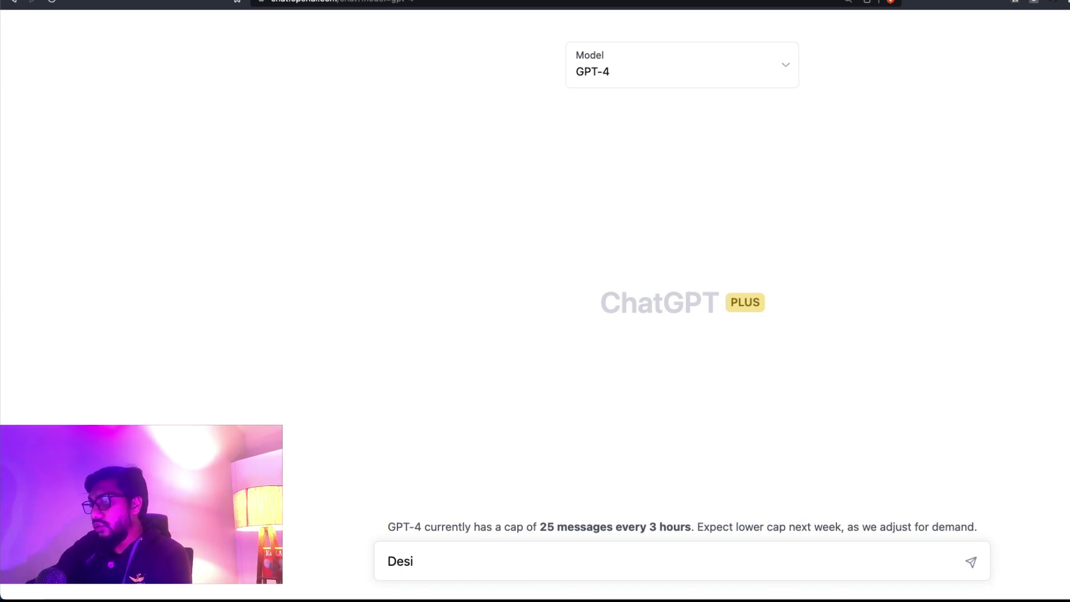
key(super+a)
text(Yo ar)
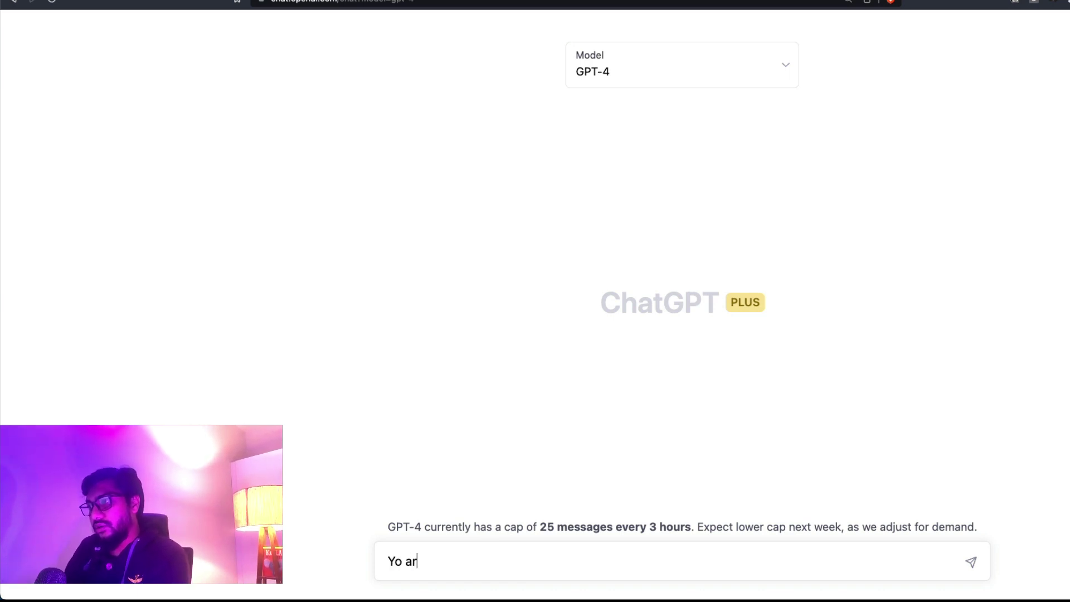
key(BackSpace)
key(BackSpace)
key(BackSpace)
text(u are w)
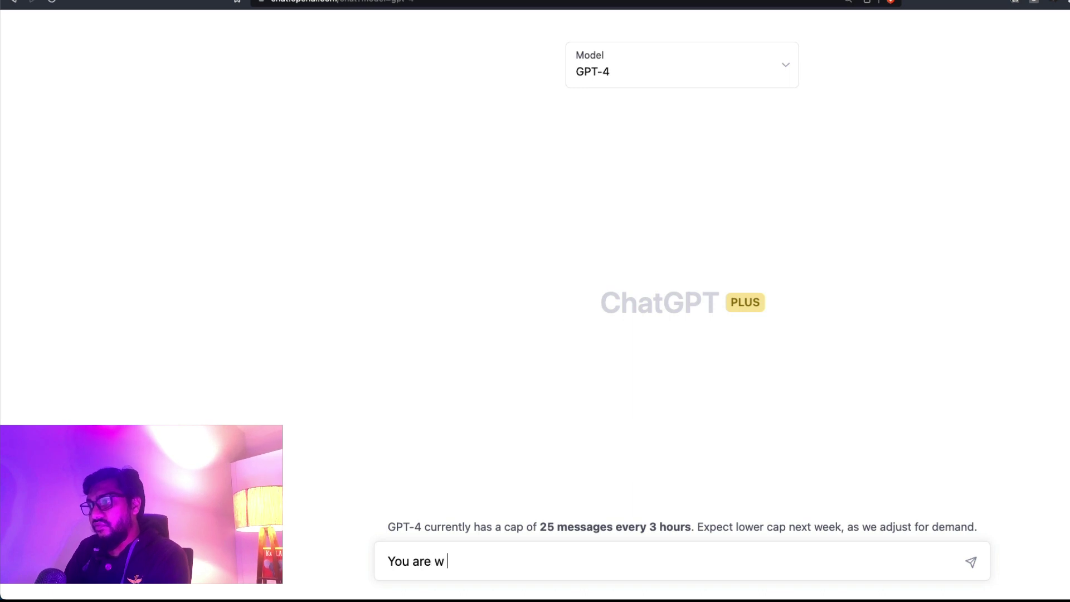
key(BackSpace)
key(BackSpace)
text(a website designer)
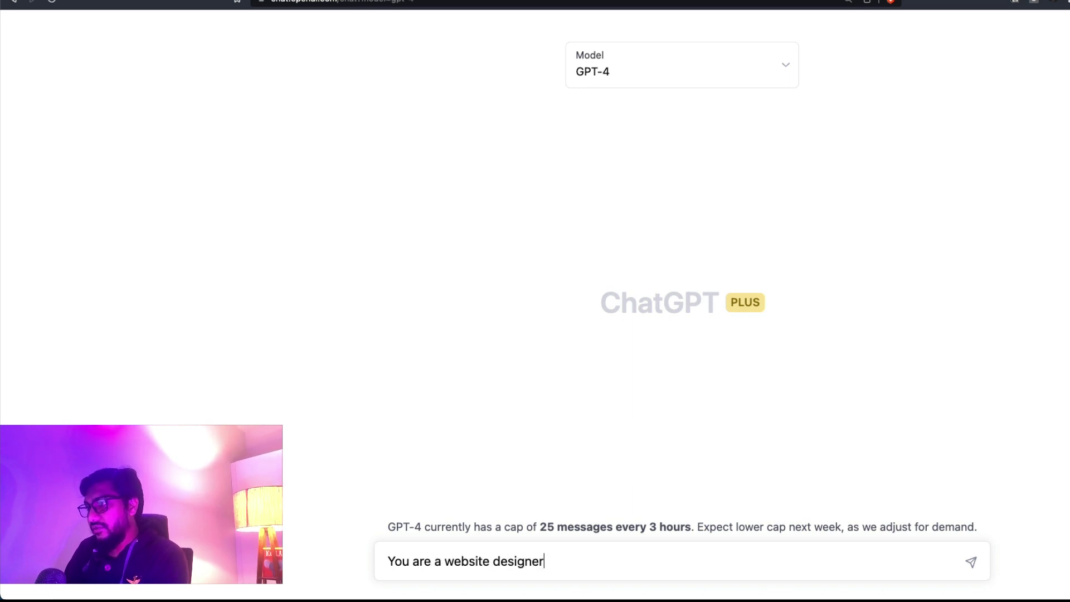
- Add the restriction "You can only use HTML, CSS, Javascript." after the opening sentence of the prompt
text(. YOu c)
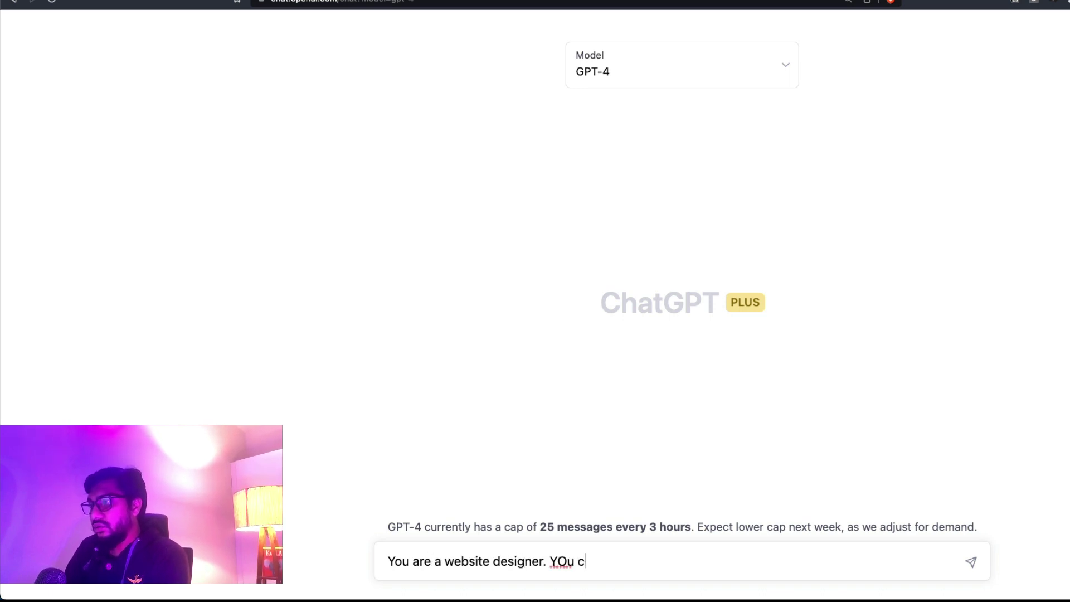
key(BackSpace)
key(BackSpace)
key(BackSpace)
text(u can as)
key(BackSpace)
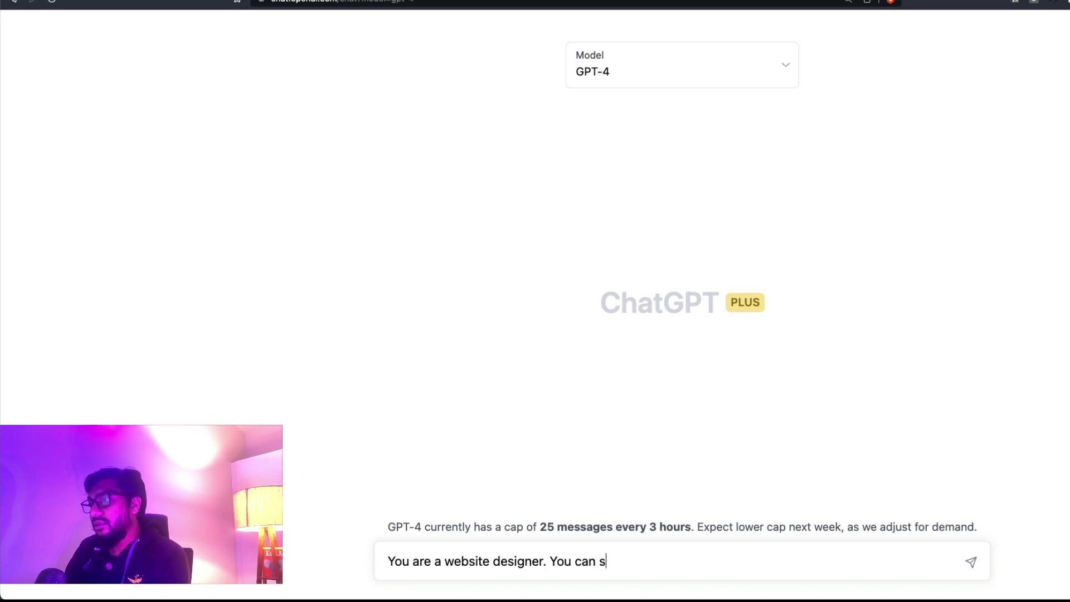
key(BackSpace)
text(use HTML, CS)
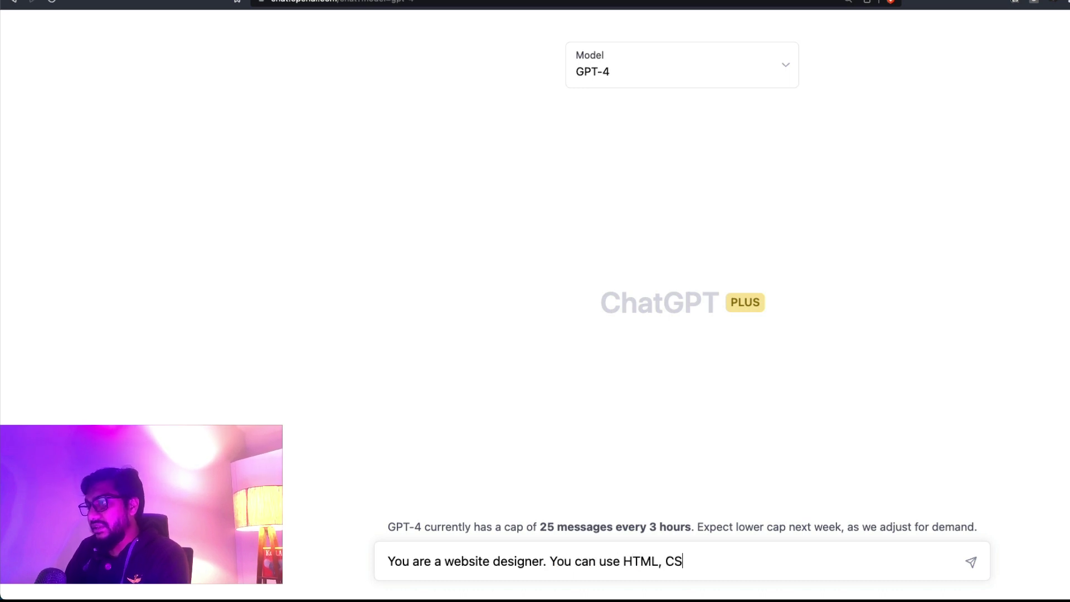
text(S<, Javasc)
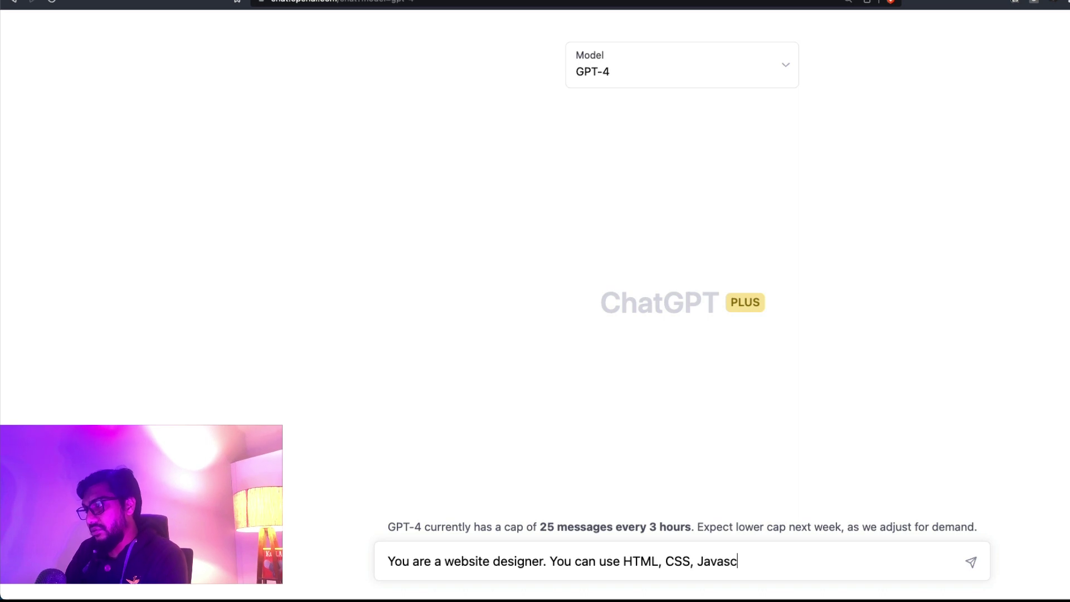
text(roptipt.)
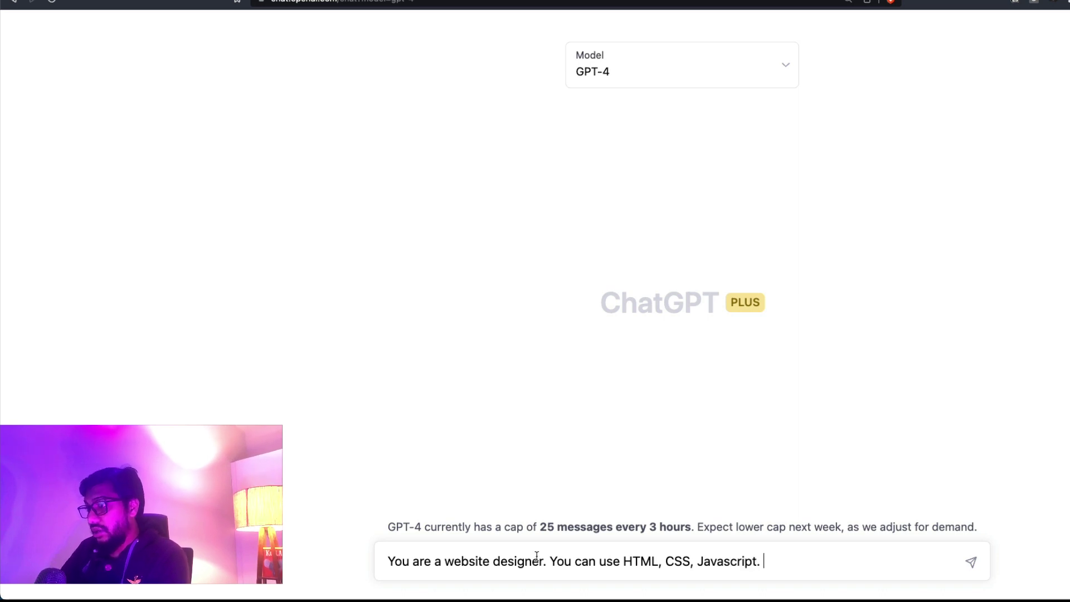
click(600, 560)
text(only )
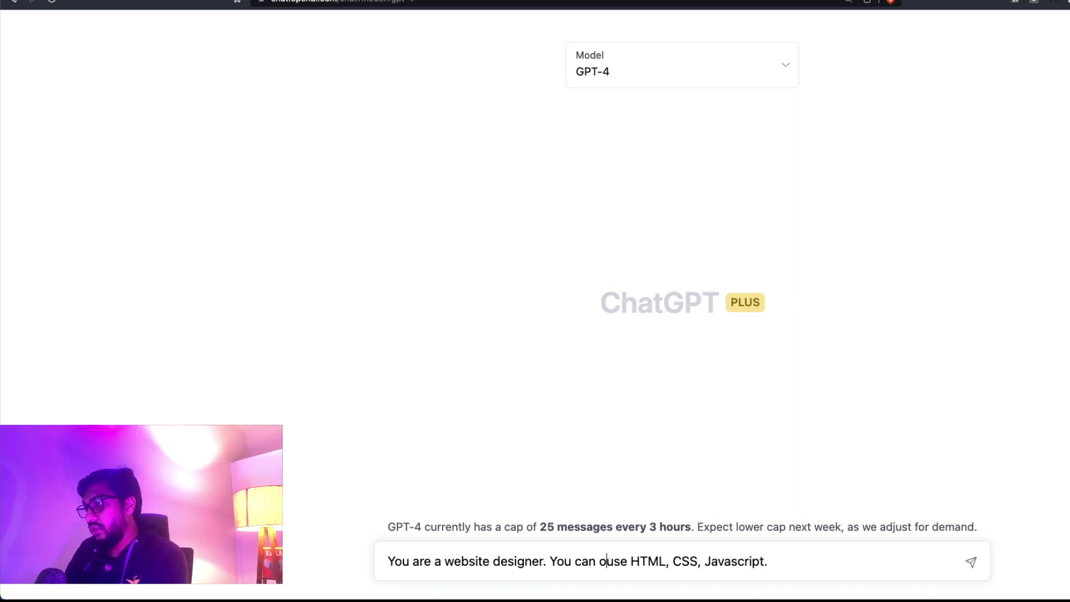
- Continue the prompt with the sentence "The website is for a food delivery system called "Swiggy""
text(The websitte)
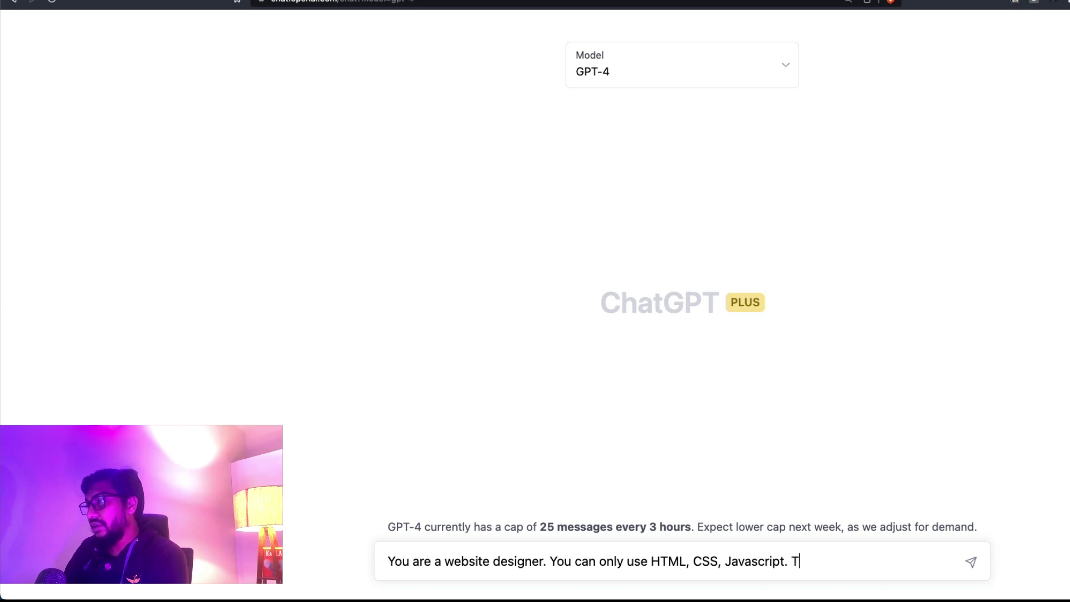
key(BackSpace)
key(BackSpace)
key(BackSpace)
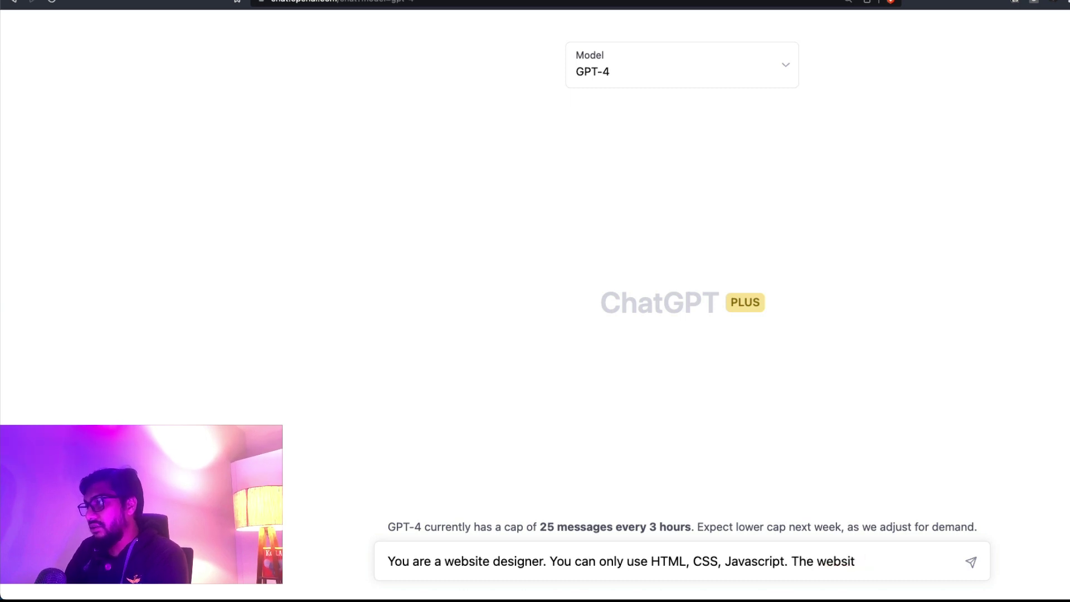
text(e is for a food de)
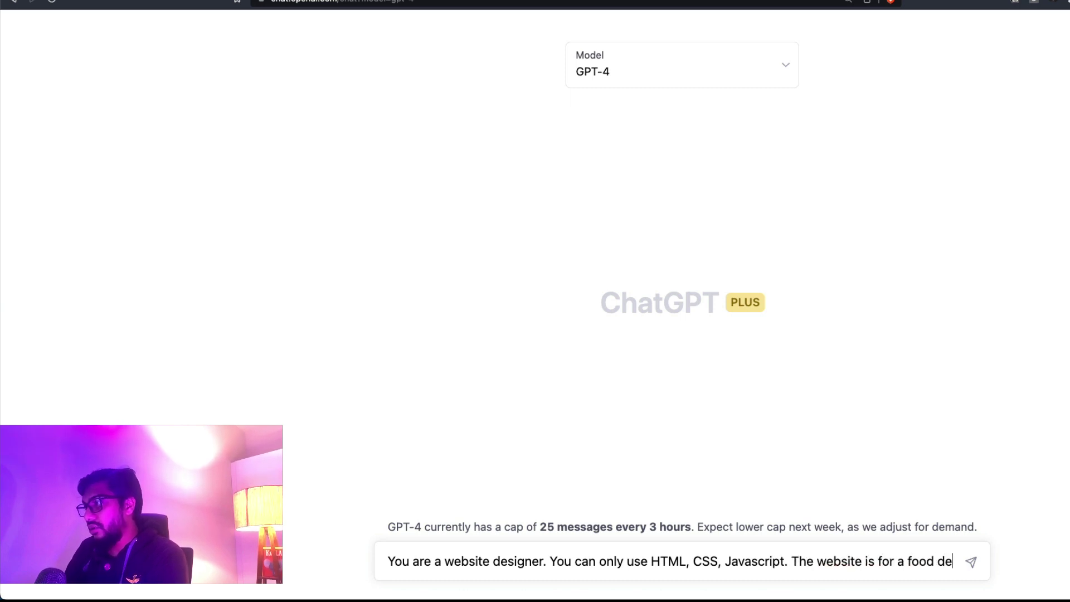
text(livery system)
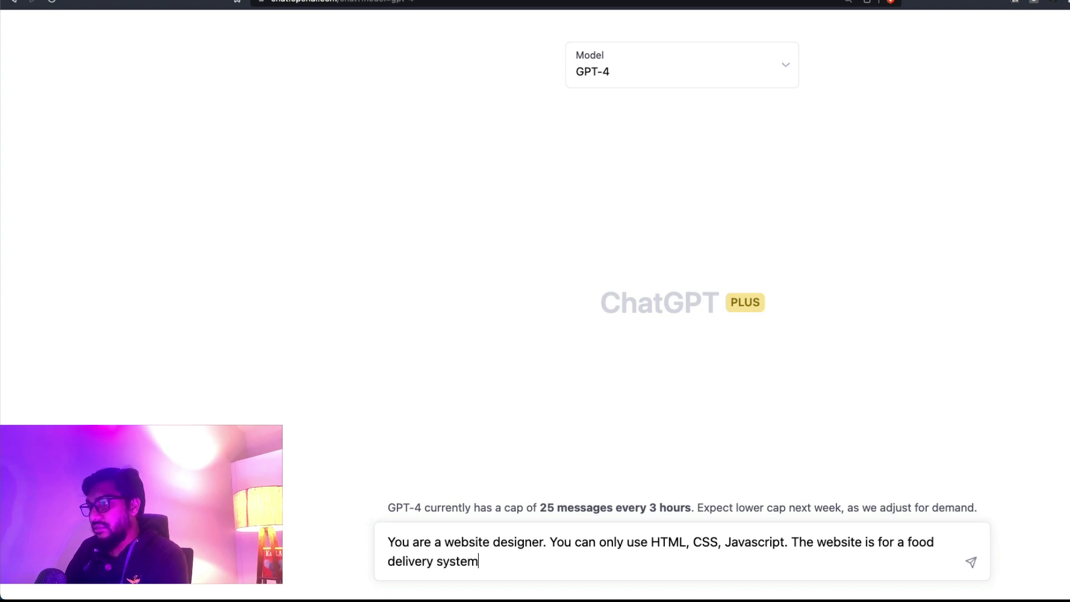
text( called "Swiggy")
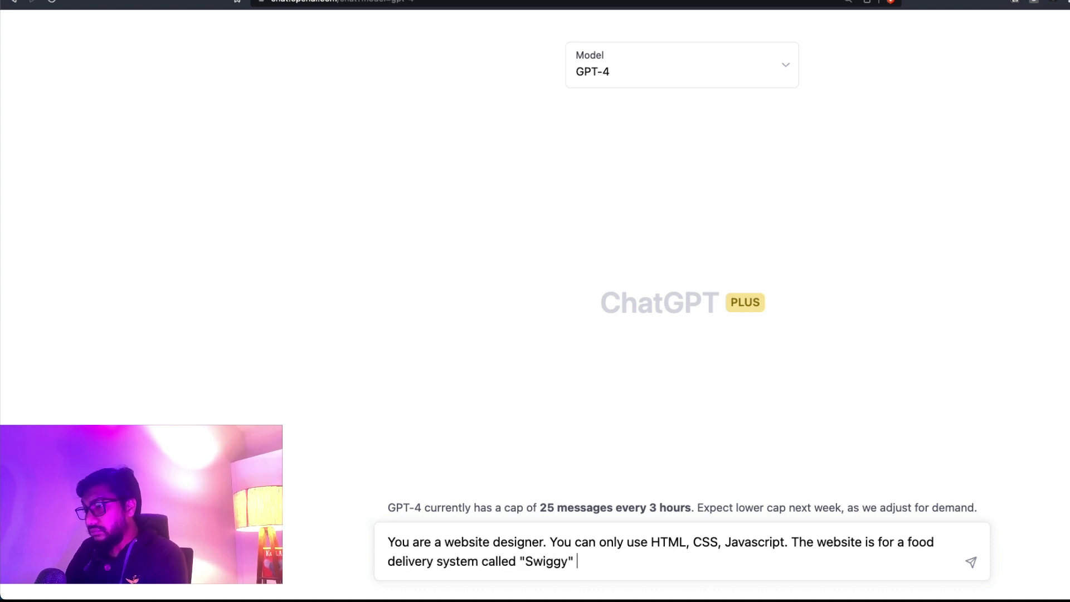
key(BackSpace)
- Add the color instruction "Please keep the color theme as Red." to the prompt
text(. Pl)
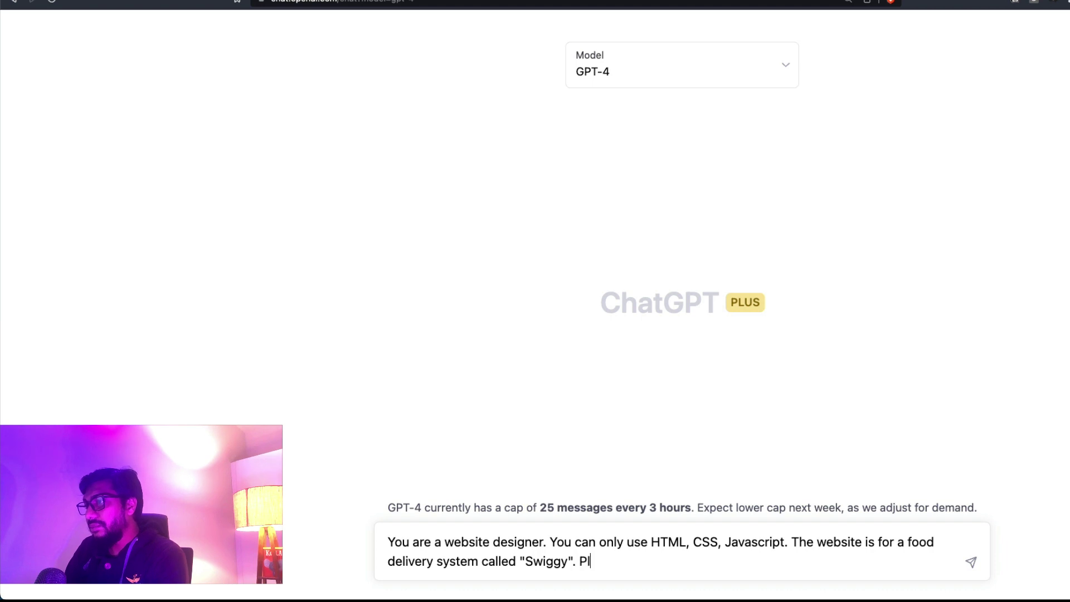
text(ease ceep th)
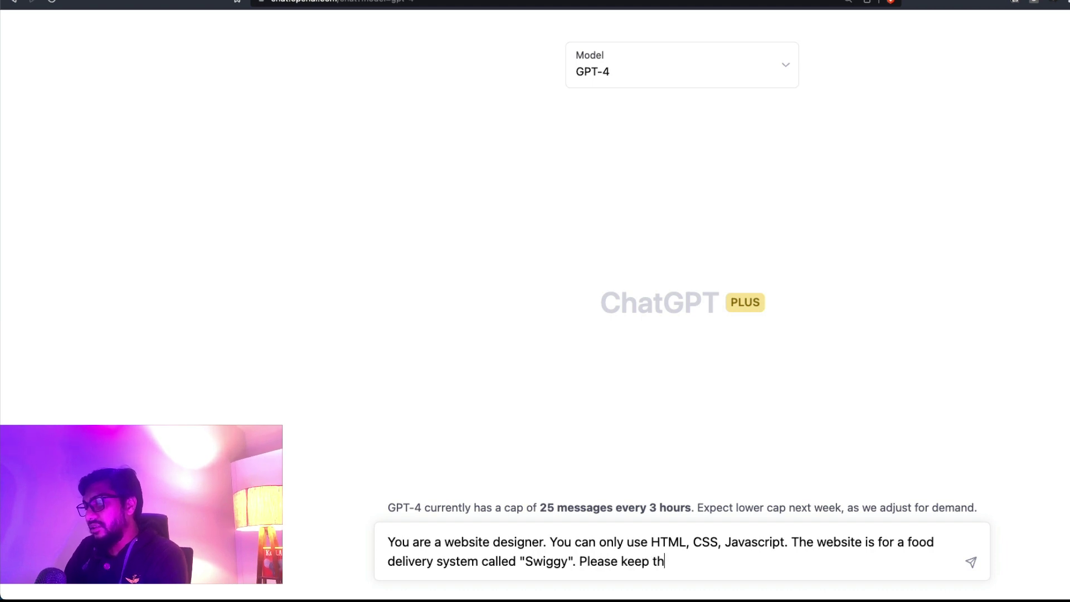
text(e color theme as Re)
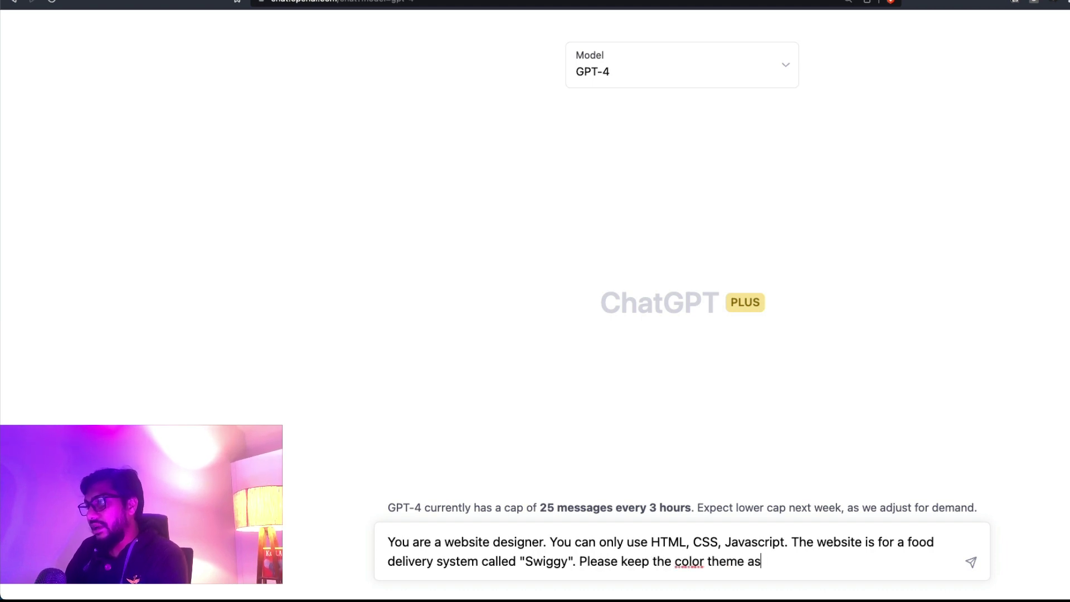
key(BackSpace)
text(Ed)
key(BackSpace)
key(BackSpace)
text(ed. Design yo)
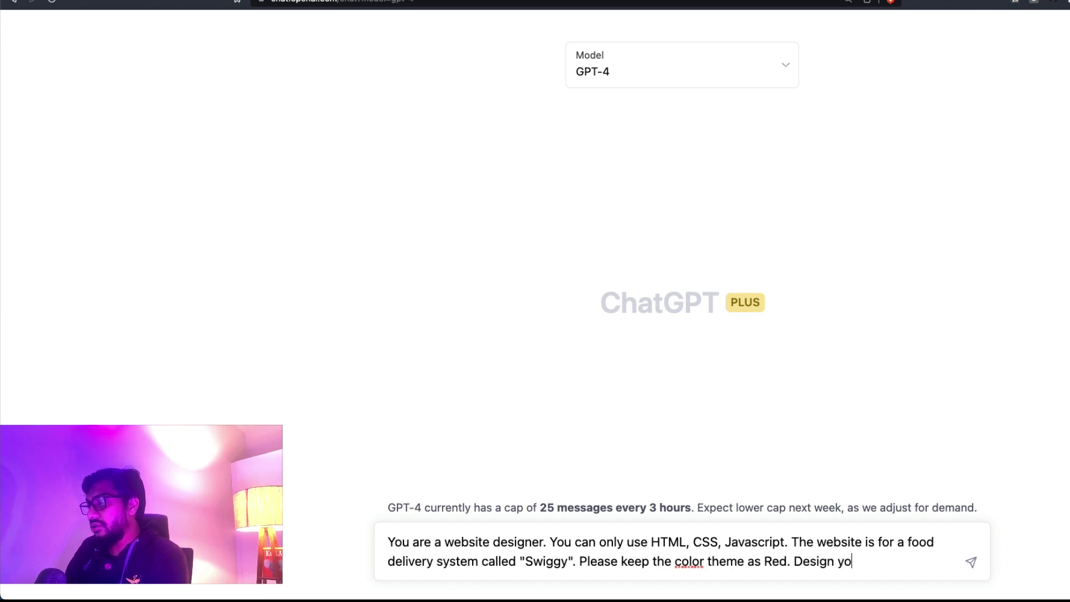
- Replace the unfinished last sentence of the prompt with the words "Assume any copy that you"
key(BackSpace)
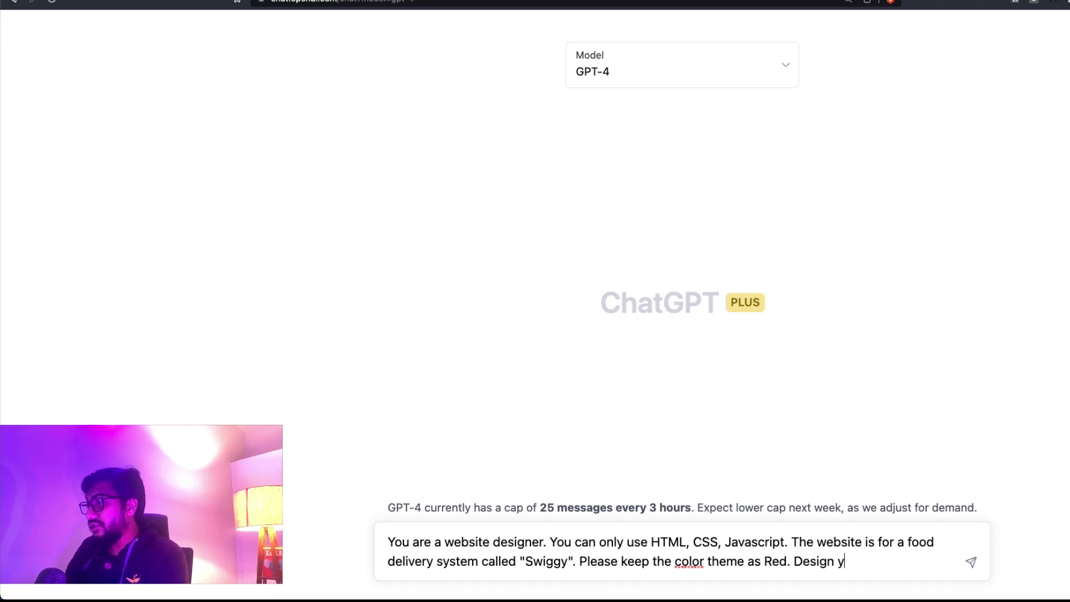
key(BackSpace)
key(BackSpace)
key(BackSpace)
key(BackSpace)
key(BackSpace)
text(Assum)
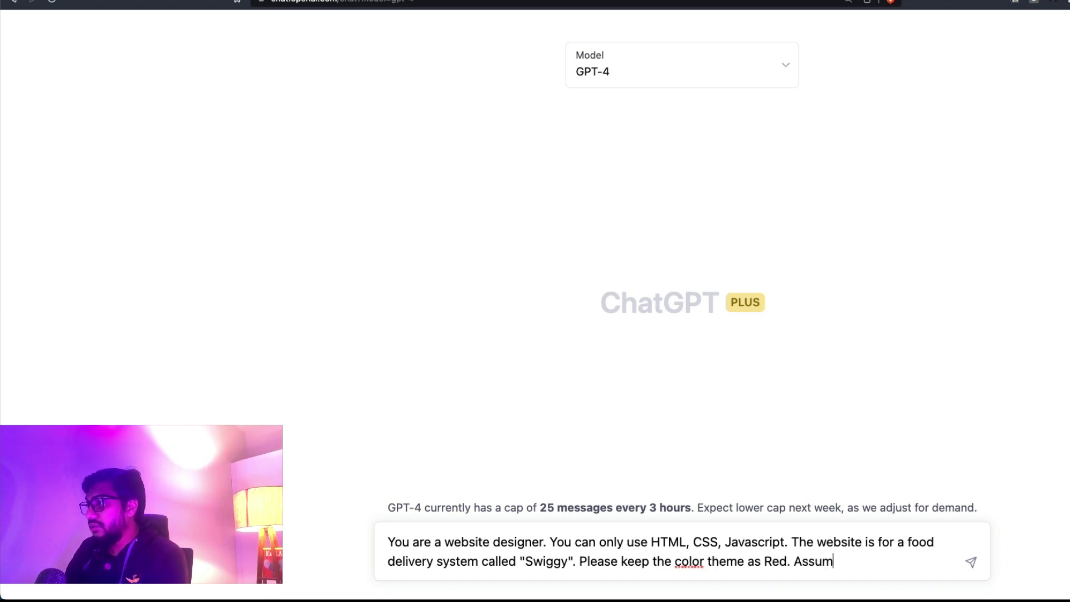
text(e any cop)
key(BackSpace)
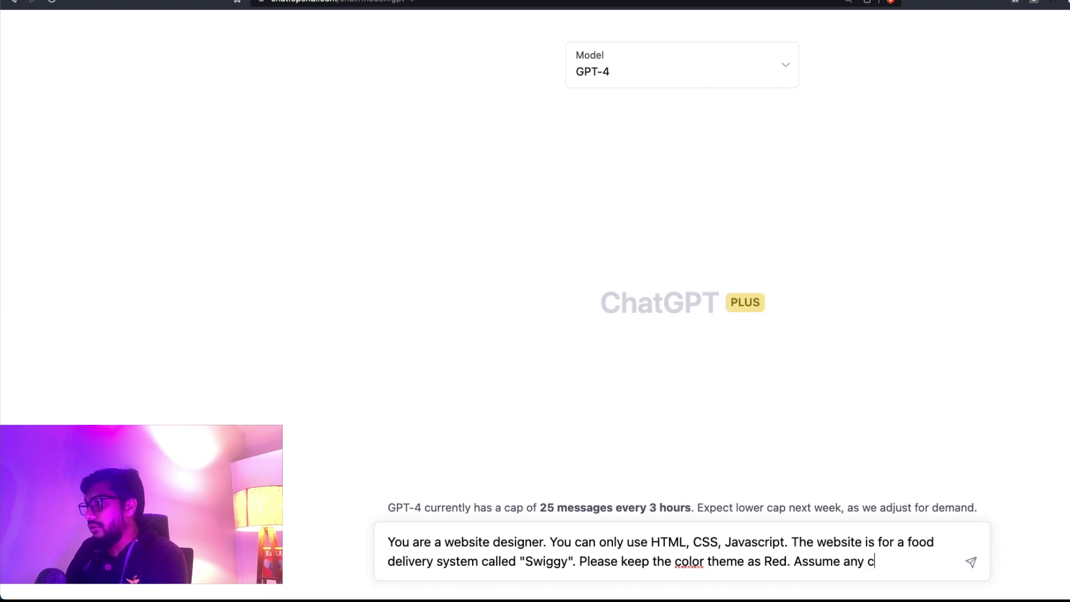
text(opy o)
key(BackSpace)
text(that you )
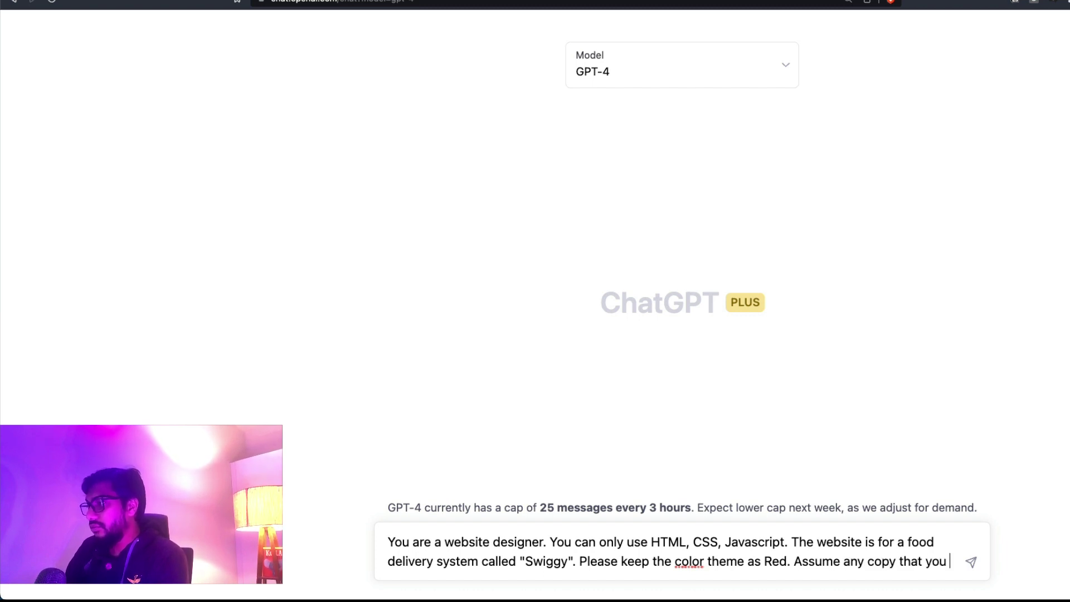
- Complete the copy sentence with "want." and add "The landing page should have at least a login button" to the prompt
text(want. The landing )
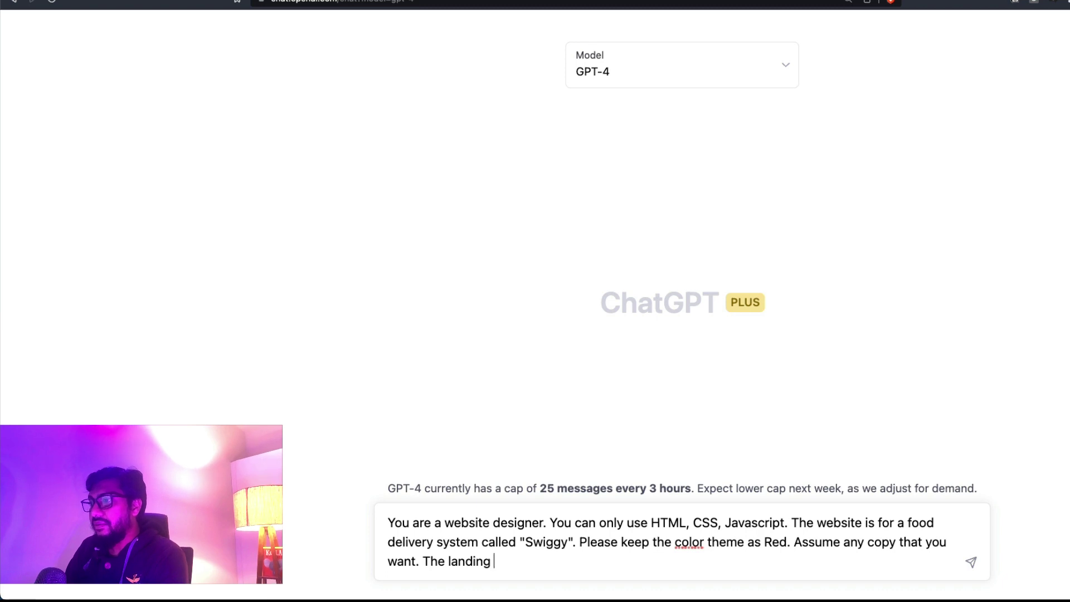
text(page should have )
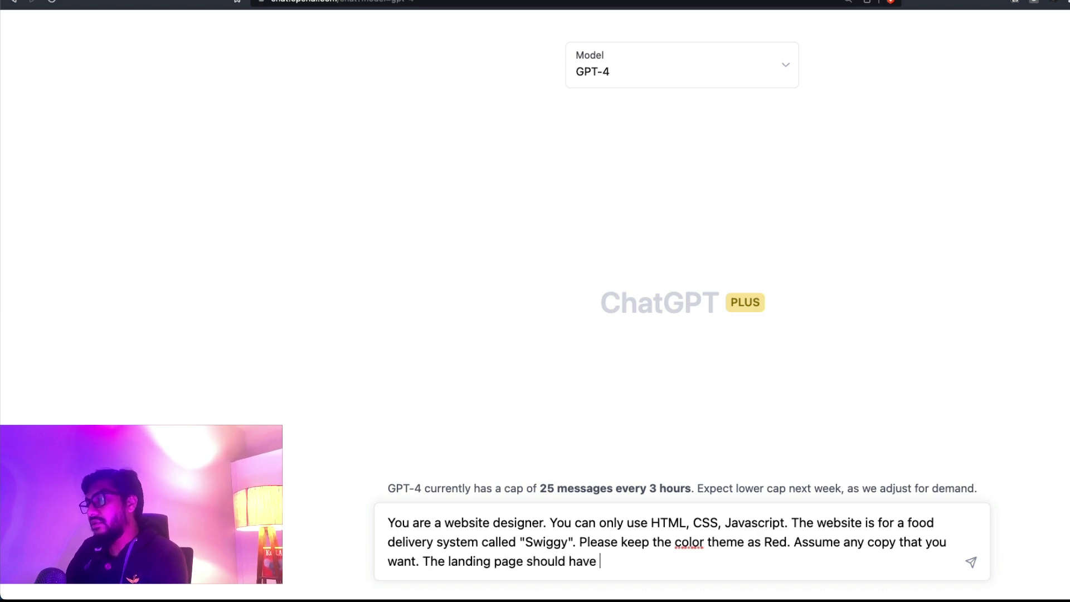
text(at least )
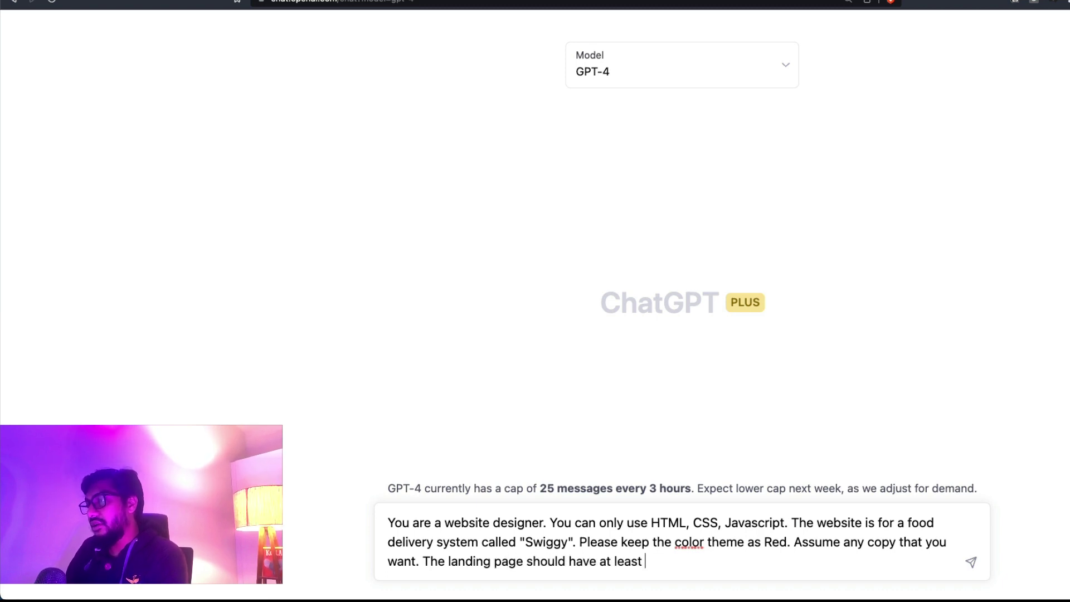
text(a login button)
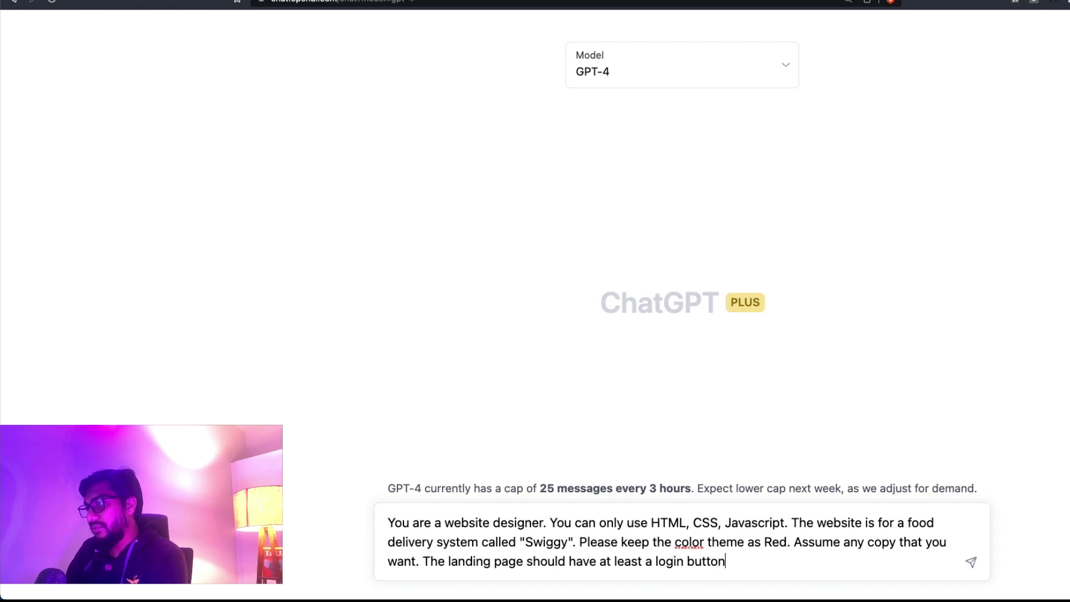
- End the login button sentence with a period and add "And the footer should have a sample contact address."
text(. And the )
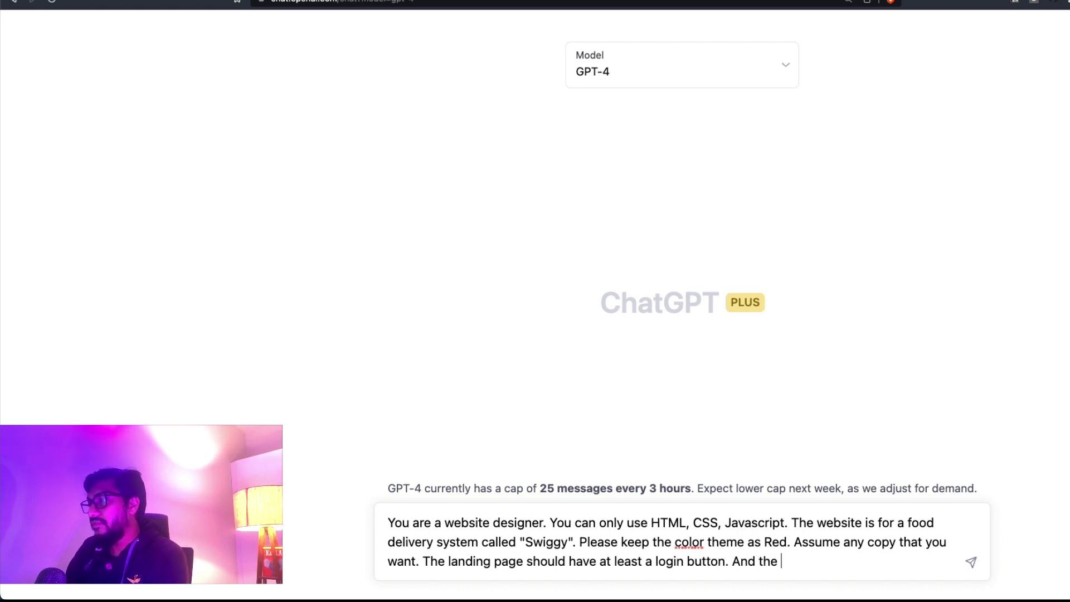
text(footer should have a s)
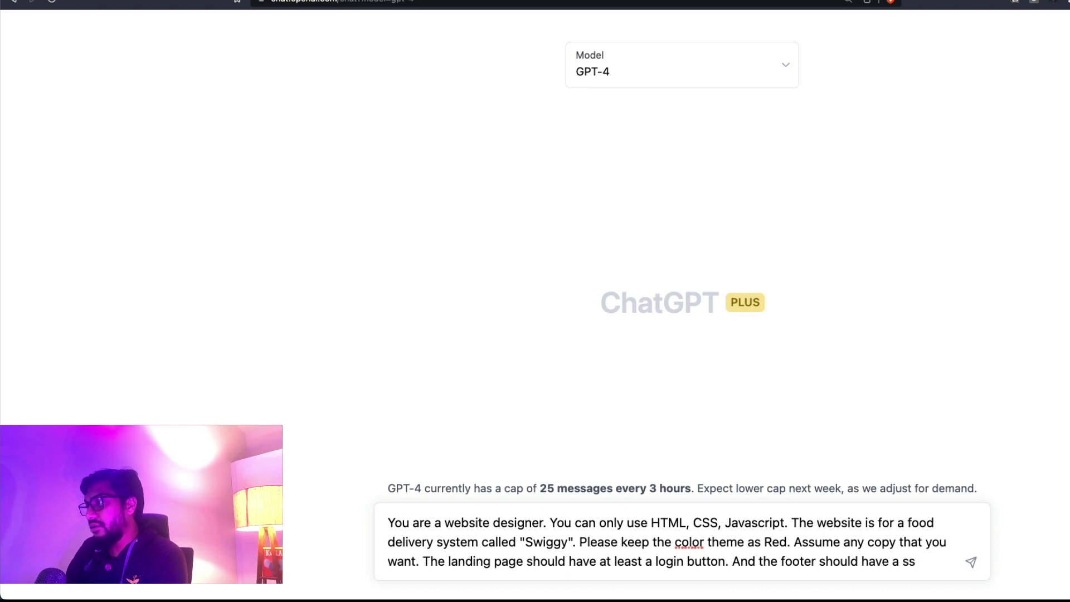
text(ample contac)
text(t a)
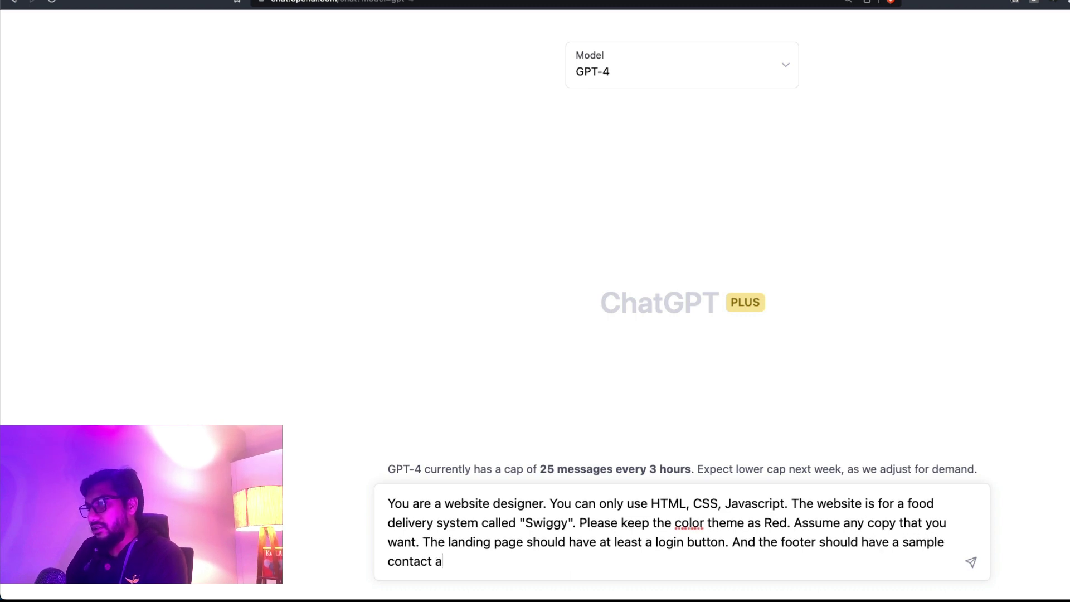
text(ddress.)
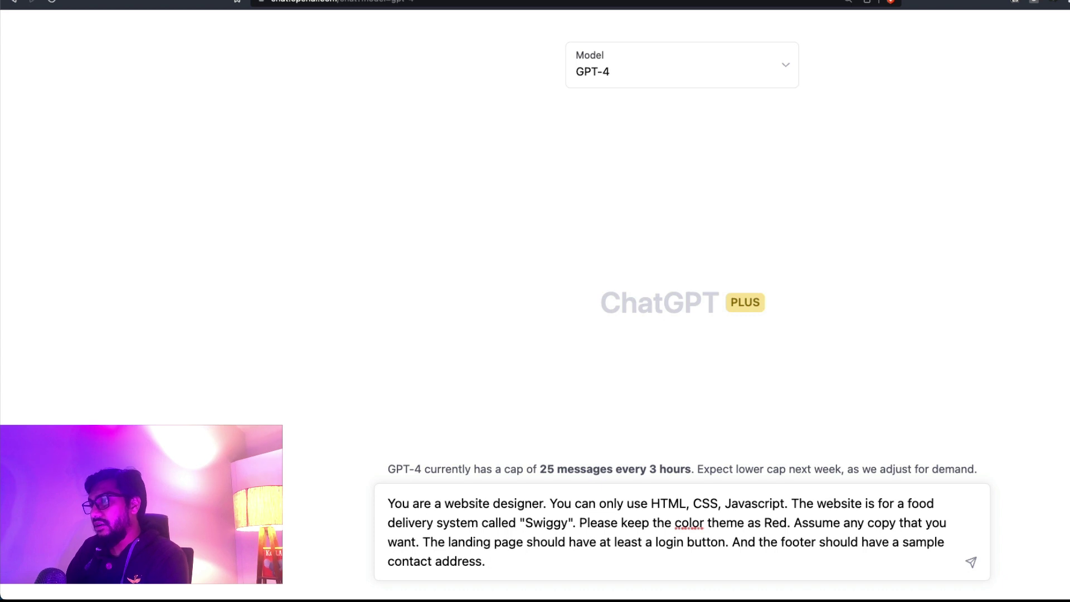
- Add a separate paragraph reading "Give me the entire that I can check with codepen.io" and send the prompt
key(shift+Return)
key(shift+Return)
text(Give me )
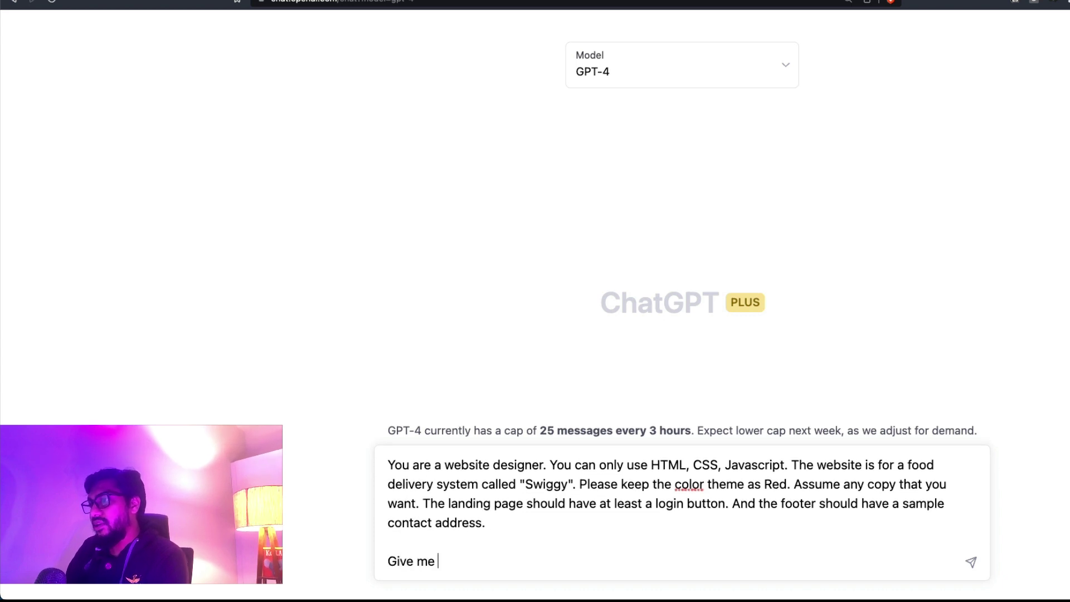
text(the entire that I)
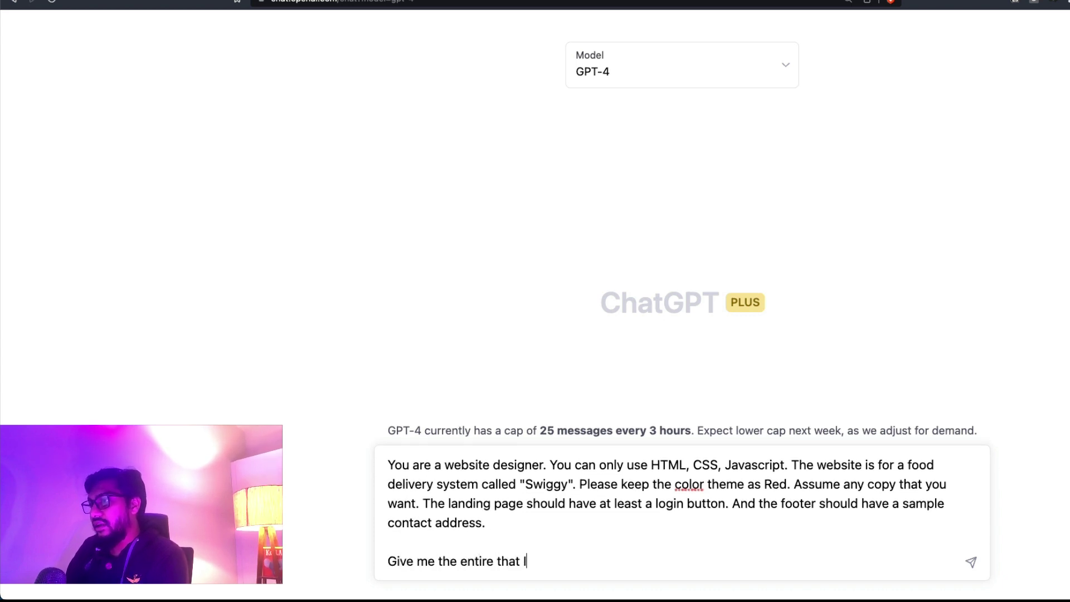
text( can check with code)
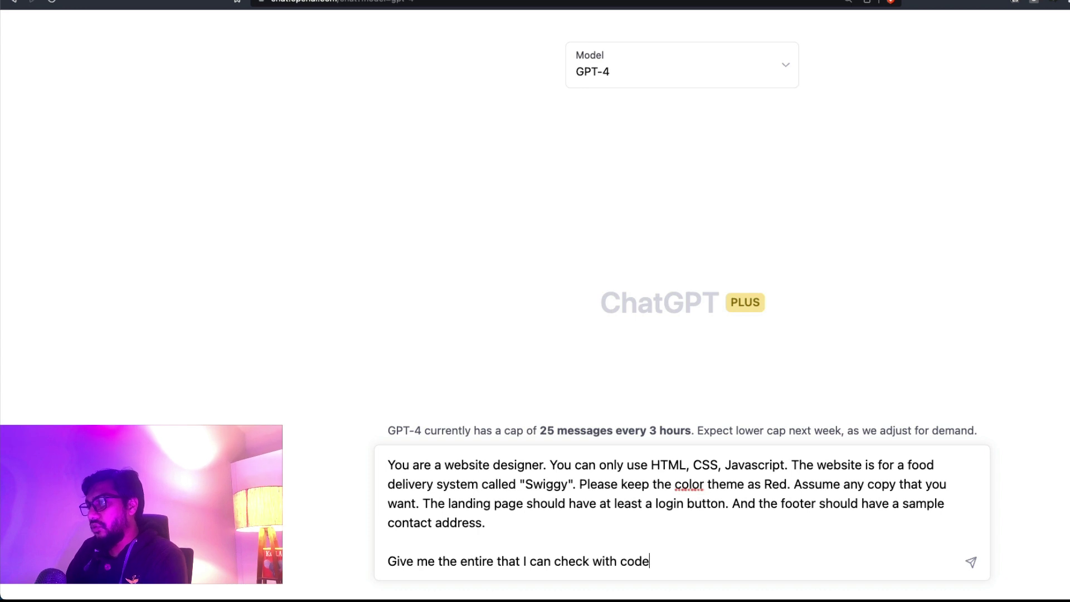
text(pen.io)
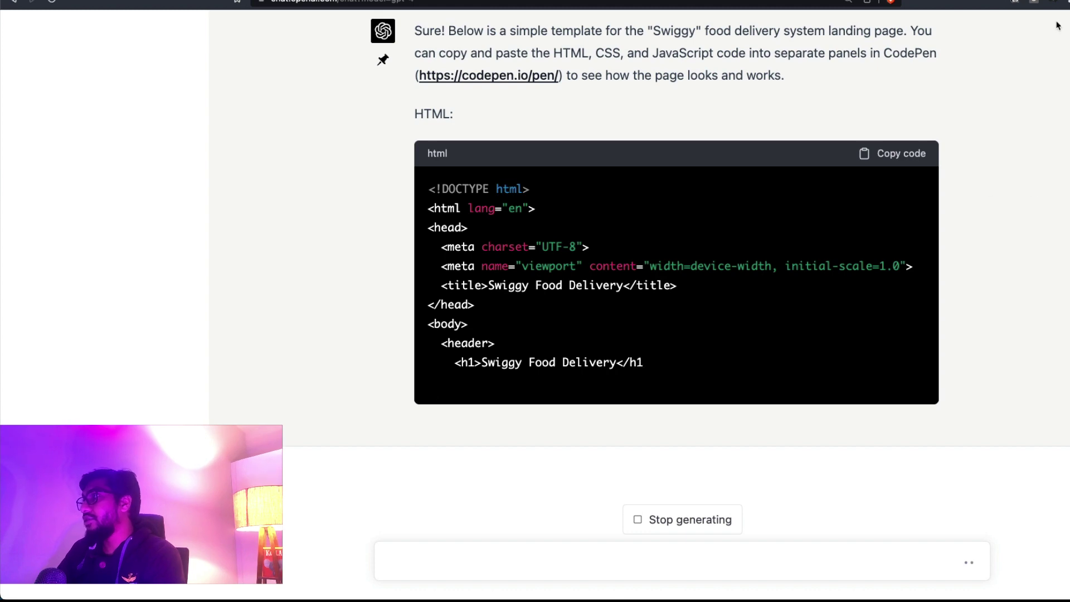
- Switch to another browser tab, open codepen.io and start coding in a new, empty pen
key(ctrl+Tab)
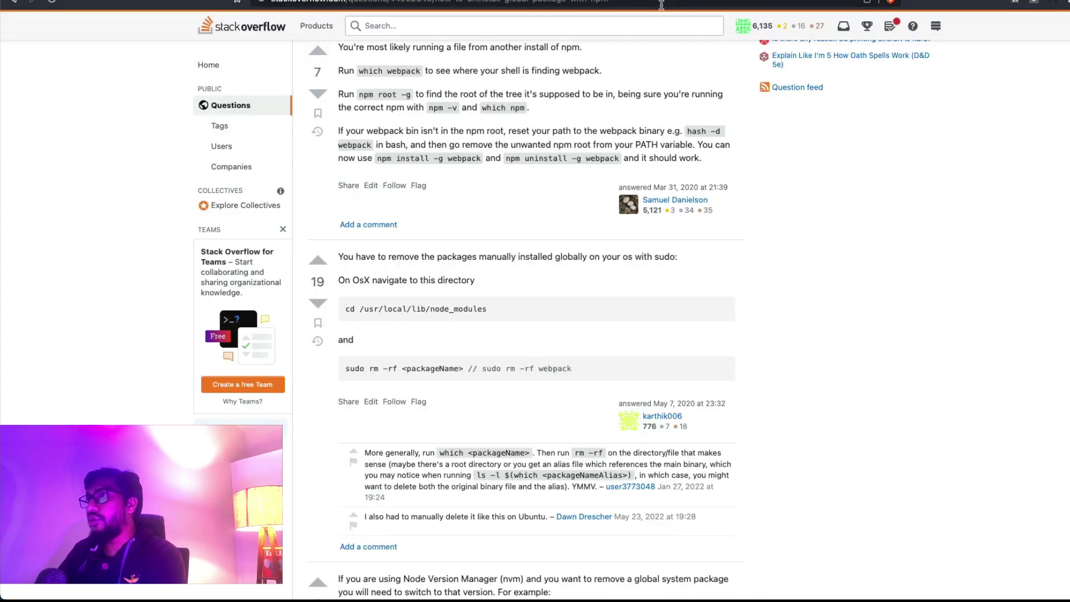
click(635, 6)
text(codepen.io)
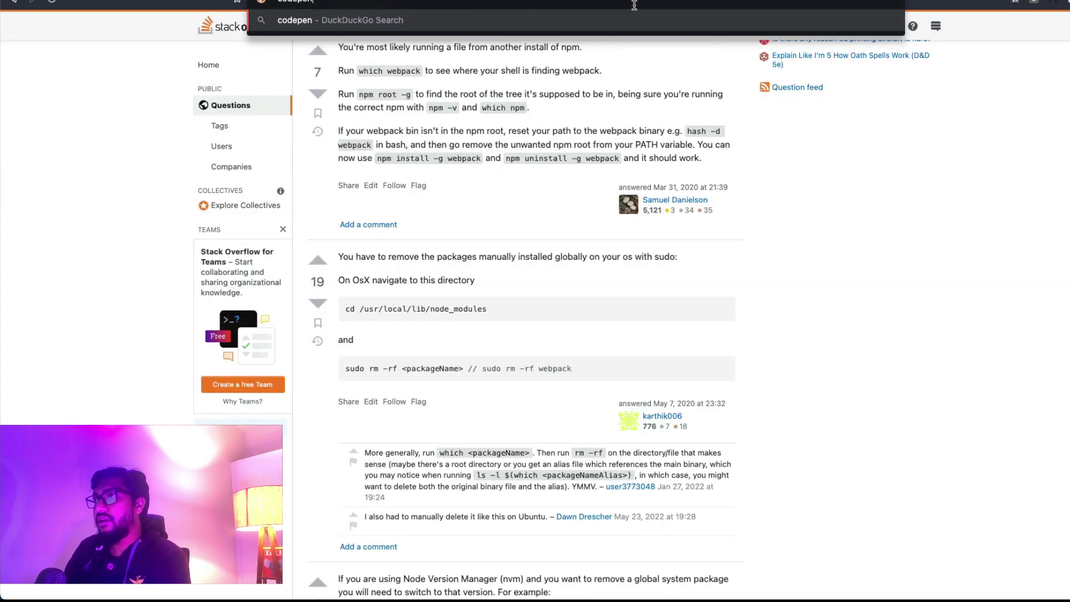
key(Return)
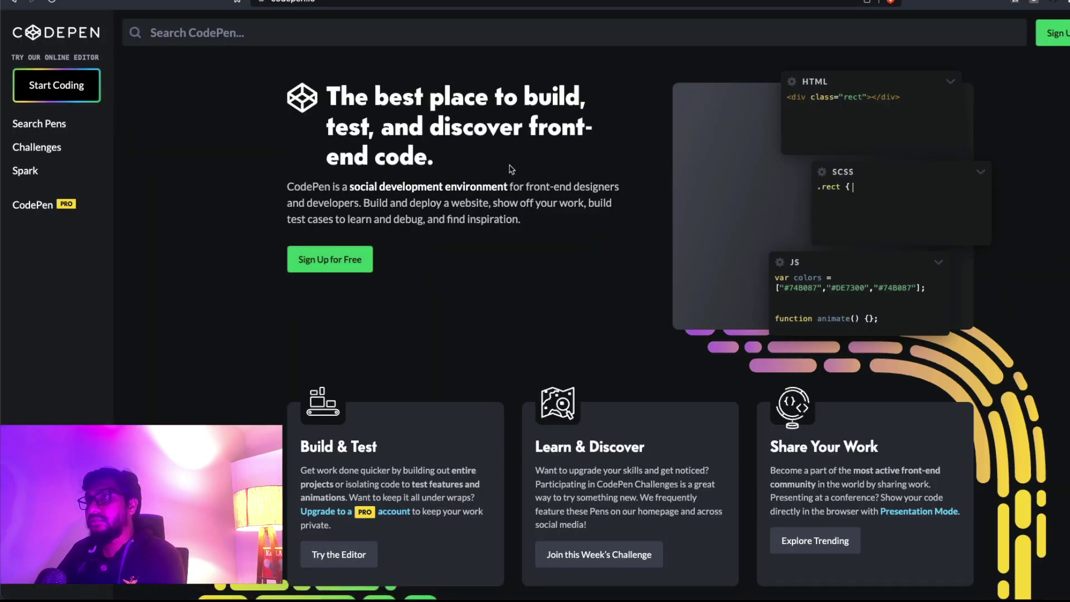
click(78, 84)
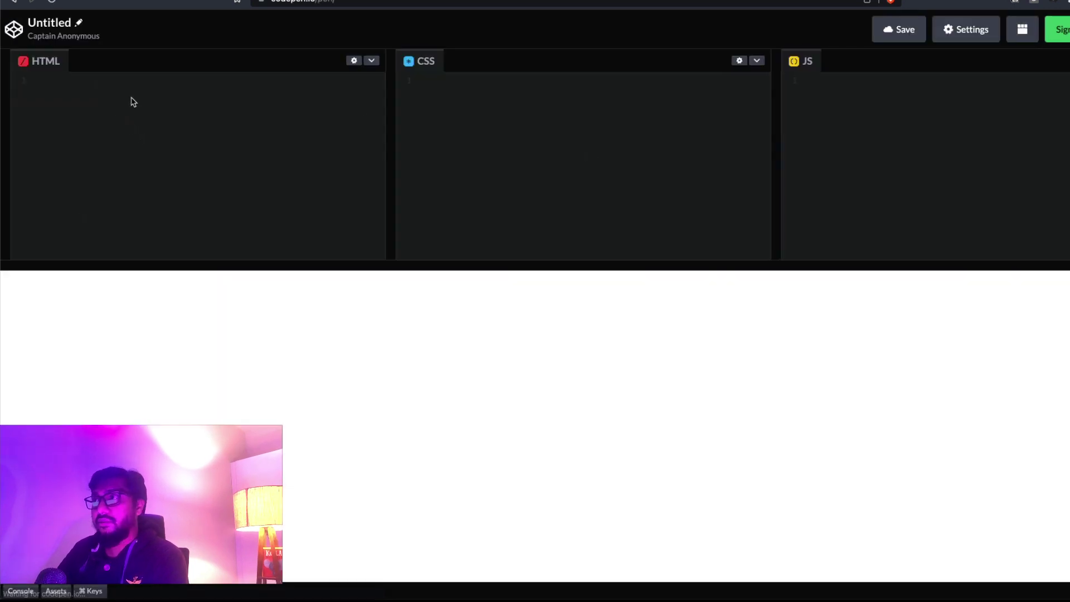
click(489, 115)
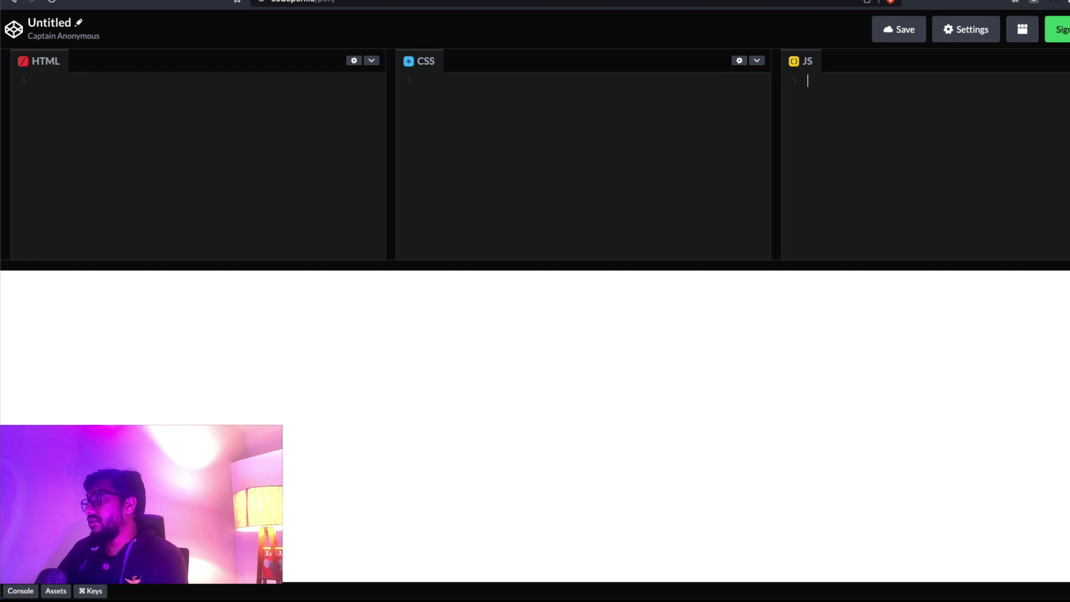
- Copy the generated HTML code from the ChatGPT answer and paste it into the HTML editor of the CodePen pen
key(ctrl+Tab)
scroll(997, 343, up, 4)
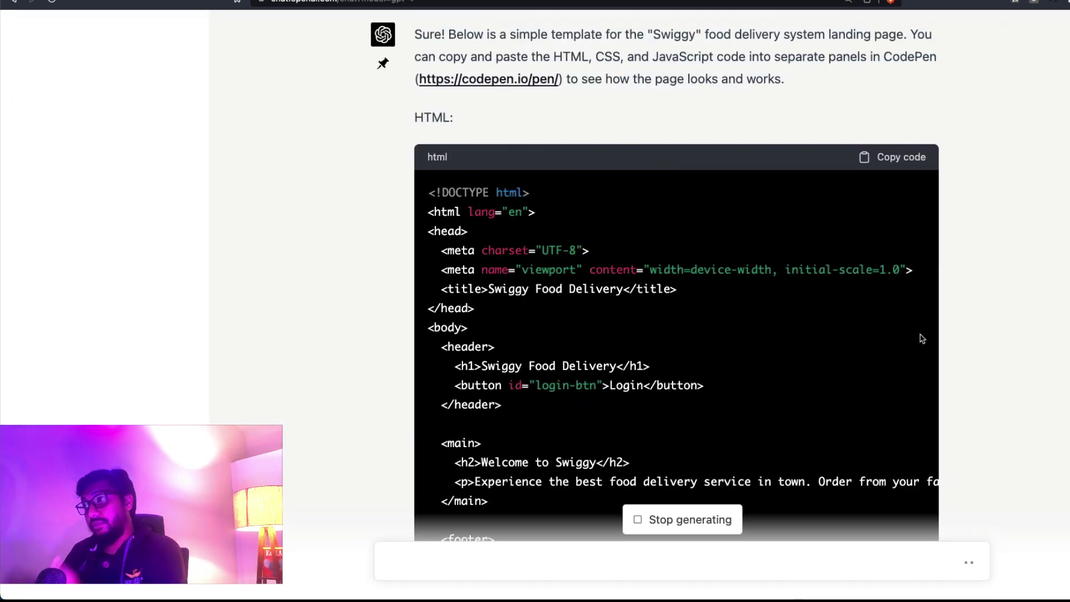
scroll(914, 341, down, 5)
scroll(821, 329, up, 5)
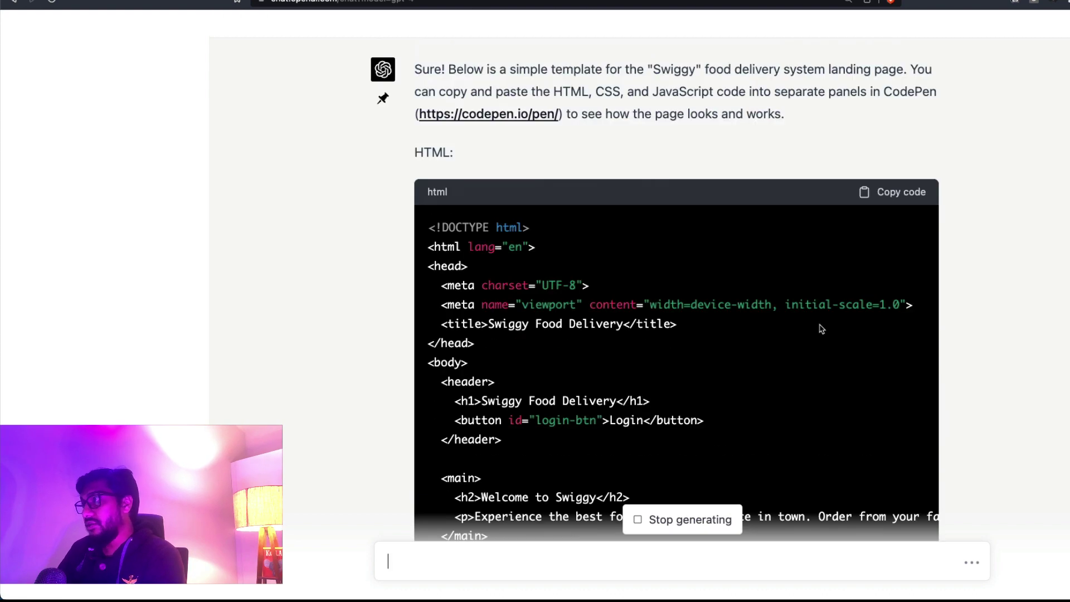
click(898, 195)
key(ctrl+Tab)
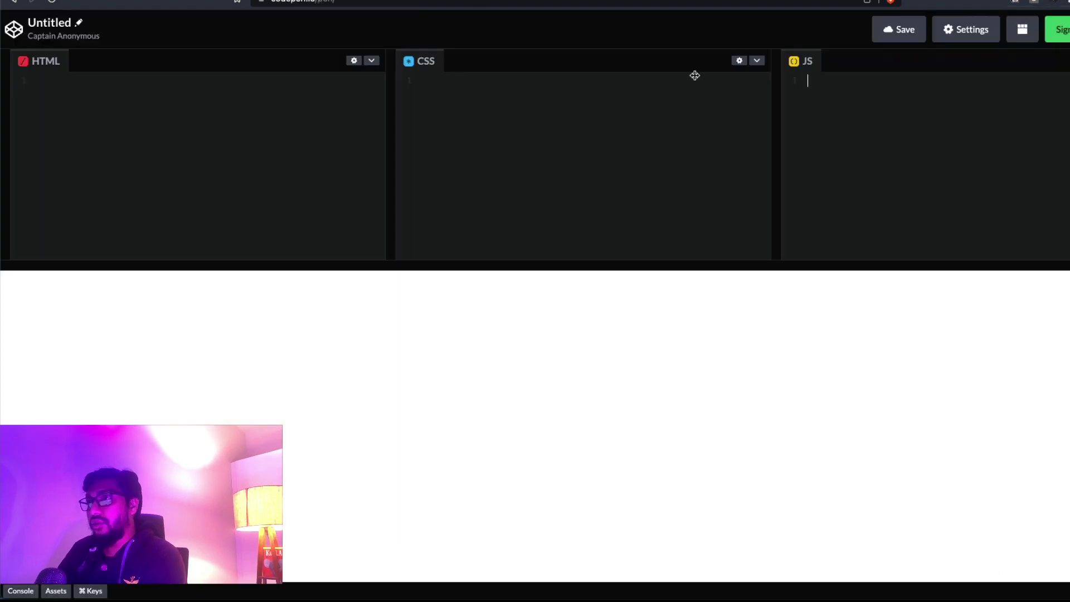
key(ctrl+v)
- Examine the pasted HTML and the rendered preview, including the page title, Login button, welcome heading and description text
scroll(227, 241, up, 3)
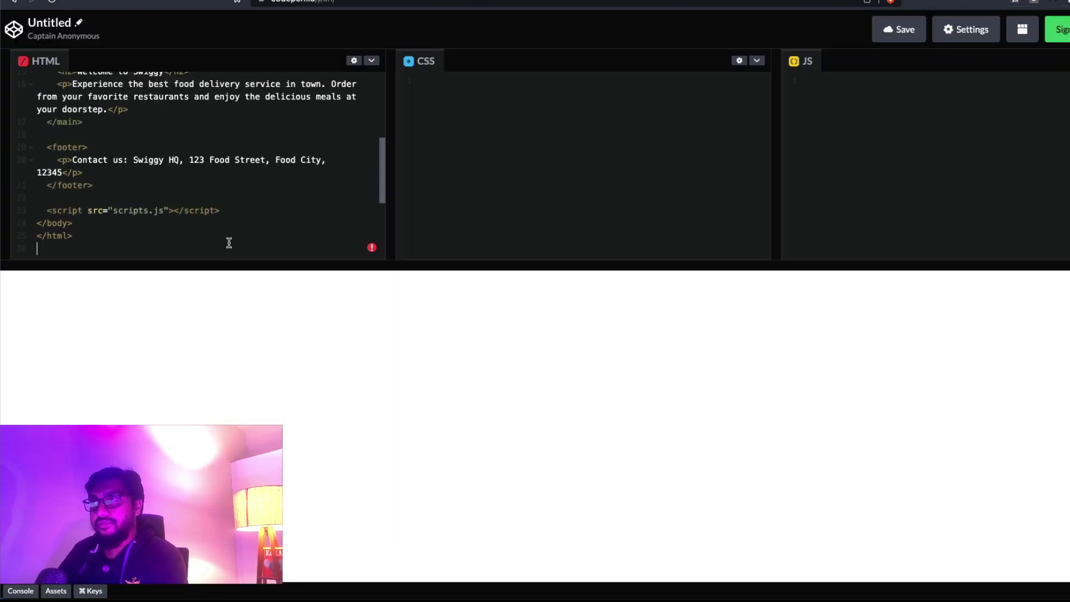
scroll(217, 218, up, 3)
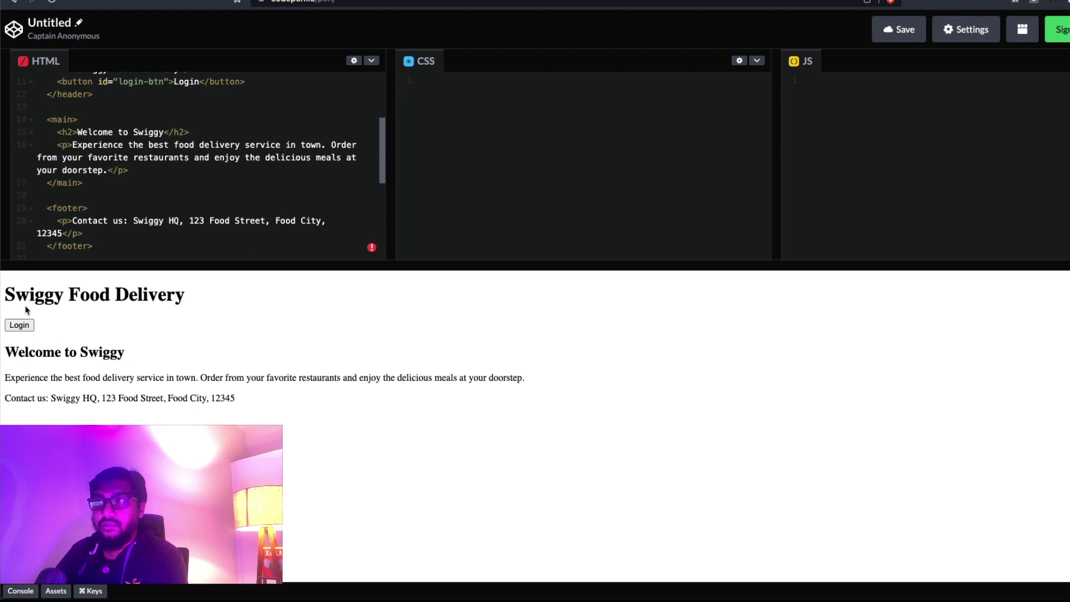
drag(8, 288, 217, 302)
click(43, 341)
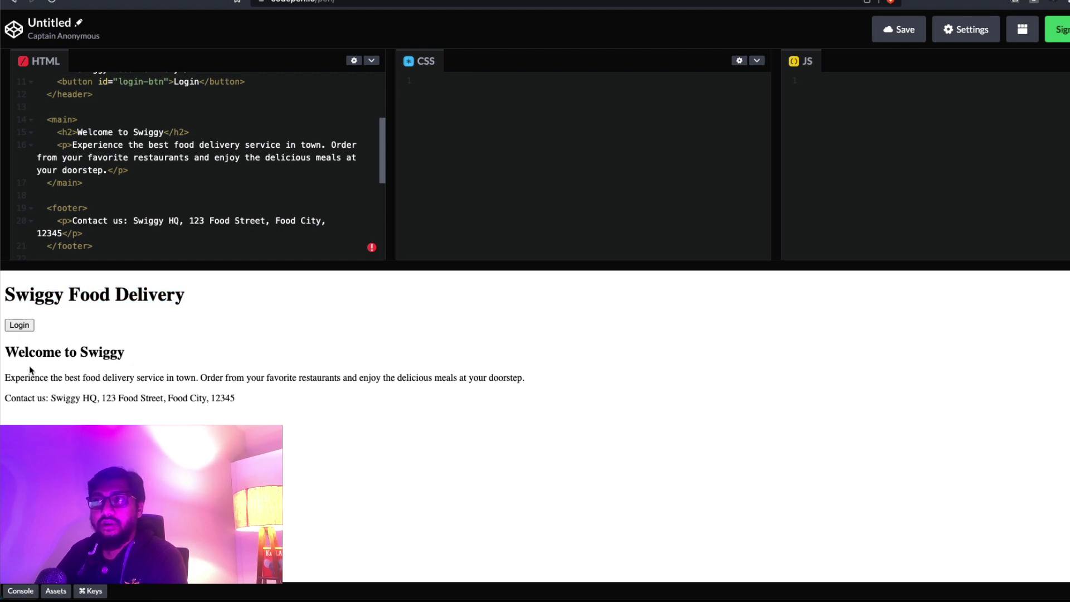
drag(21, 358, 158, 355)
click(157, 355)
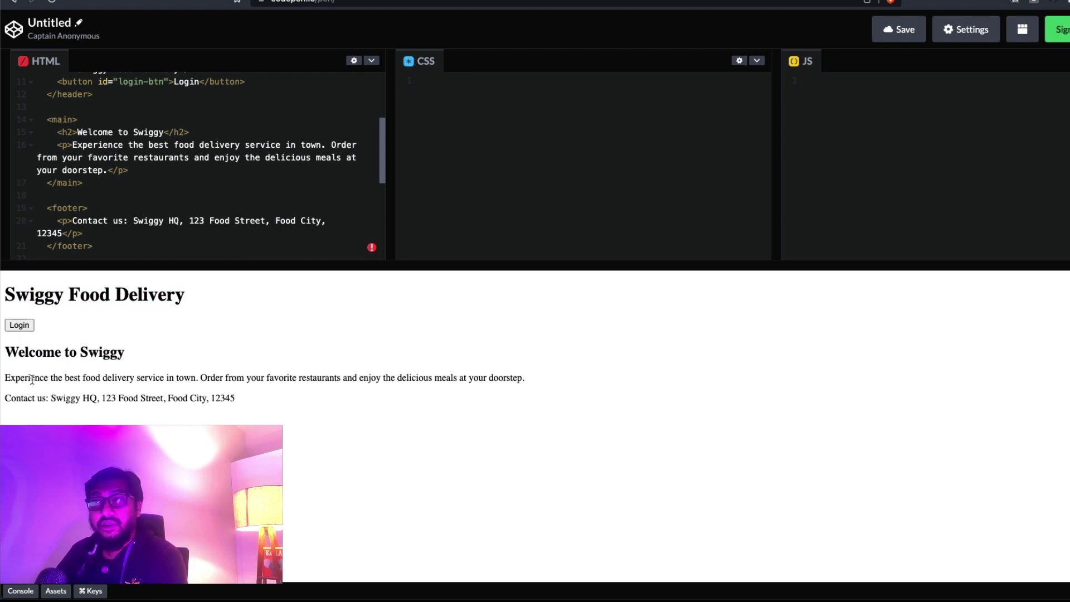
drag(32, 380, 127, 363)
click(547, 385)
click(127, 363)
drag(356, 377, 559, 389)
click(466, 403)
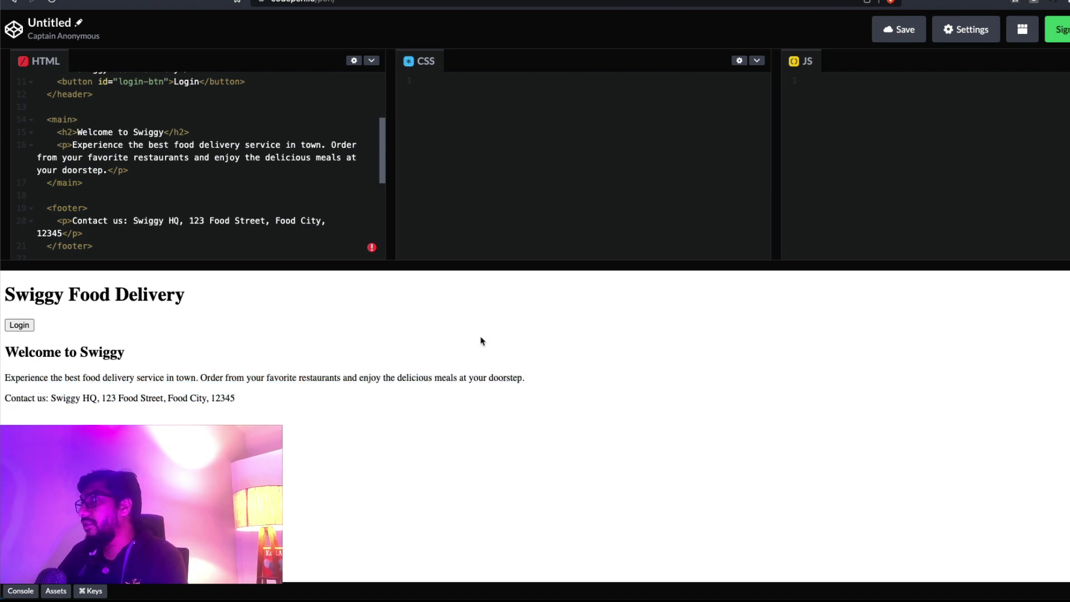
- Return to the ChatGPT answer and review the prompt together with the generated HTML, CSS and JavaScript code
key(ctrl+Tab)
scroll(437, 342, down, 15)
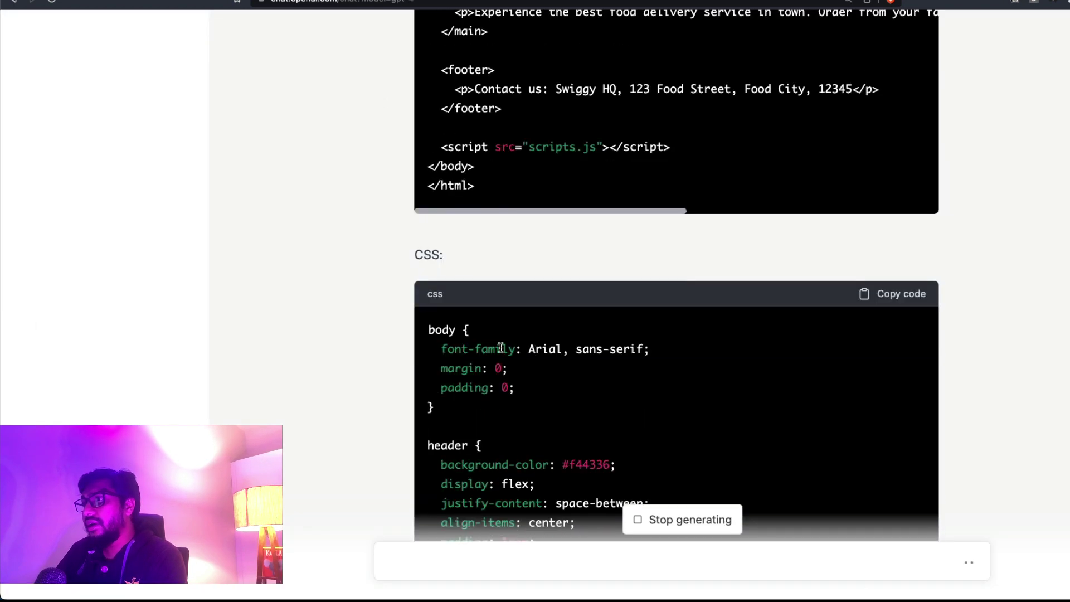
scroll(696, 290, down, 5)
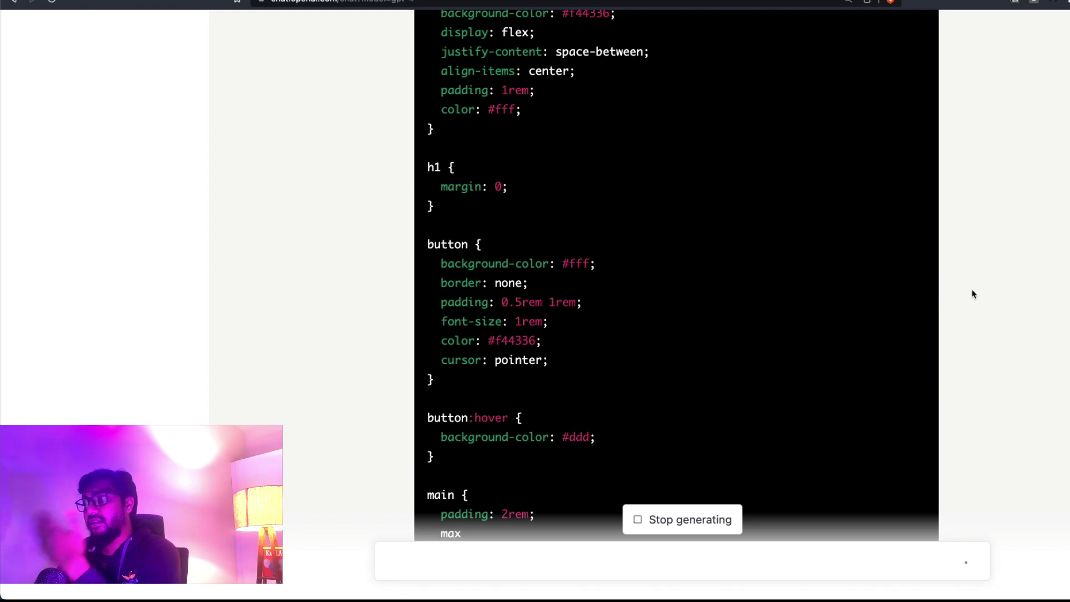
scroll(973, 295, up, 8)
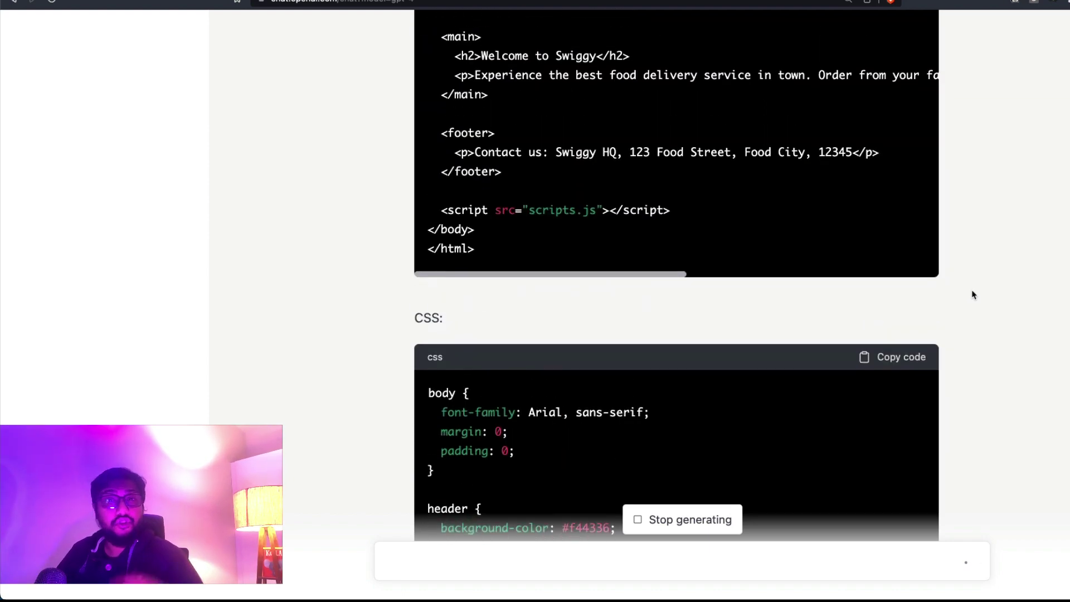
scroll(973, 295, up, 10)
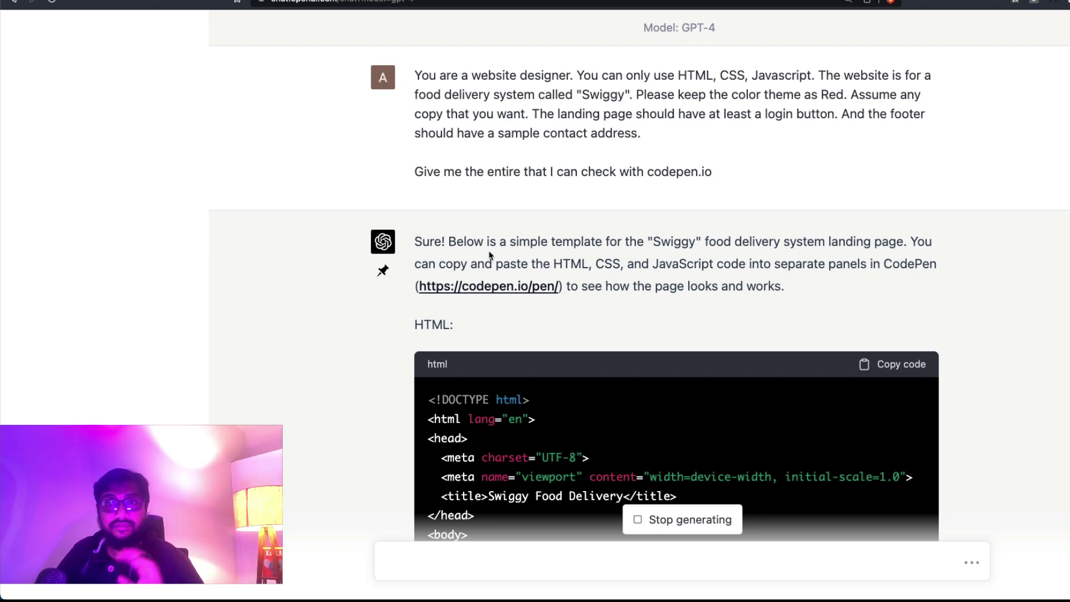
scroll(491, 256, down, 20)
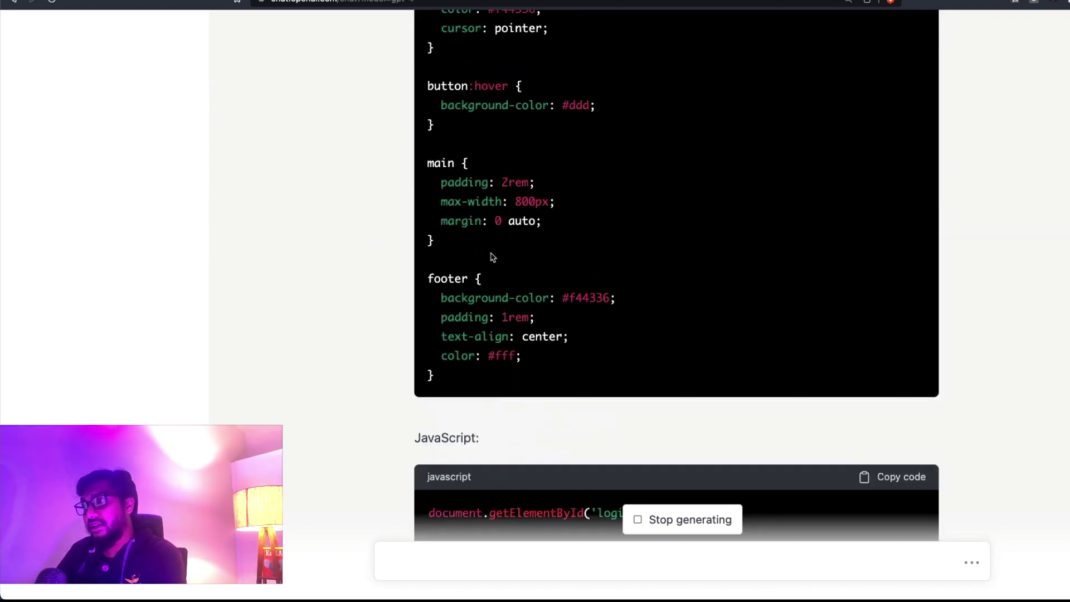
scroll(493, 256, up, 12)
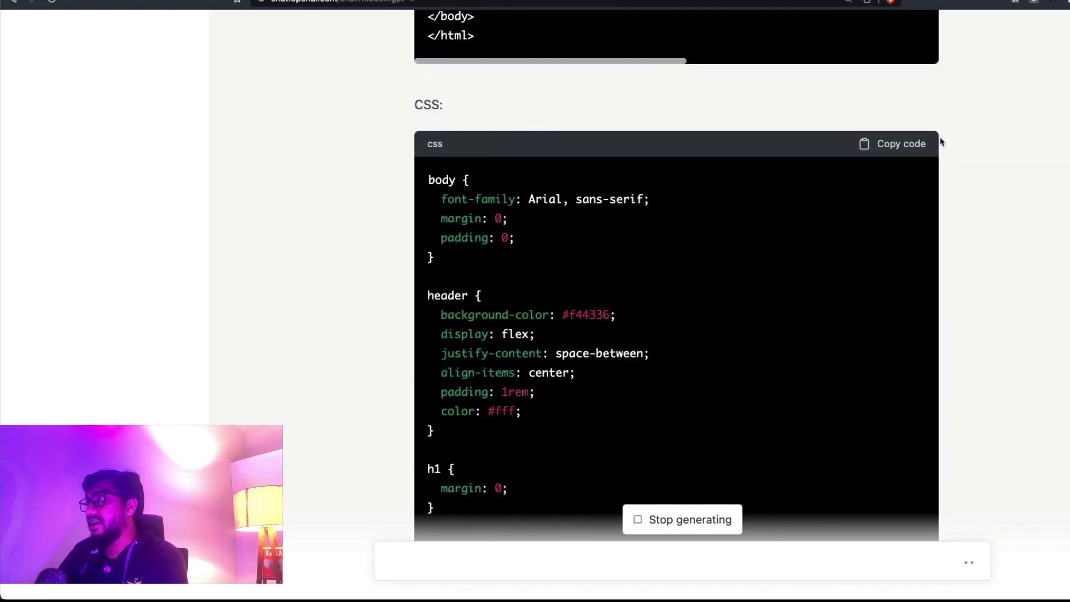
- Copy the generated CSS code from the ChatGPT answer and paste it into the CSS editor of the CodePen pen
click(903, 145)
key(ctrl+Tab)
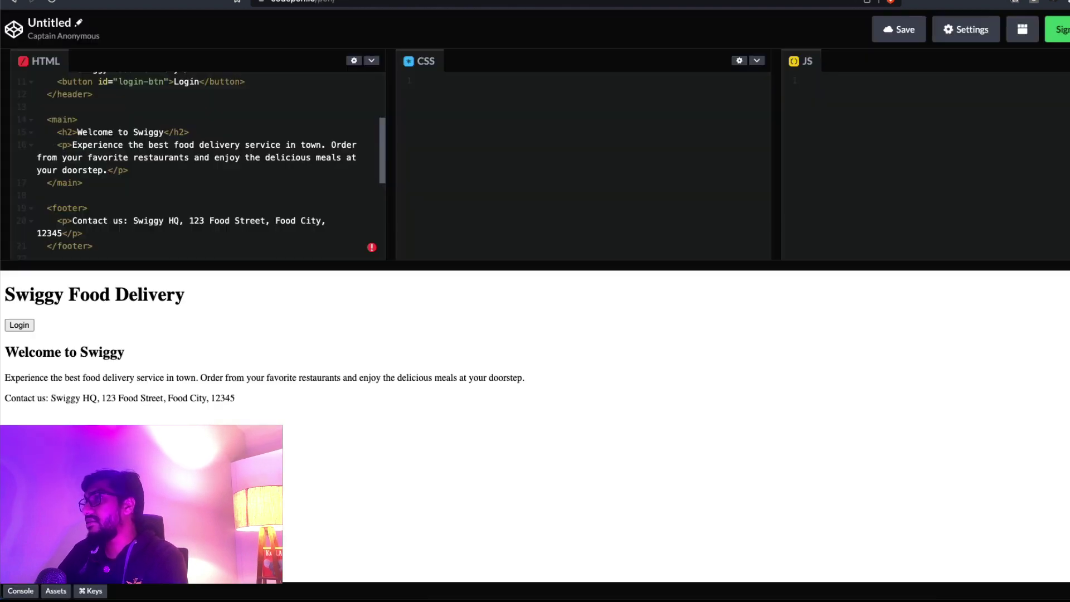
click(492, 134)
key(super+v)
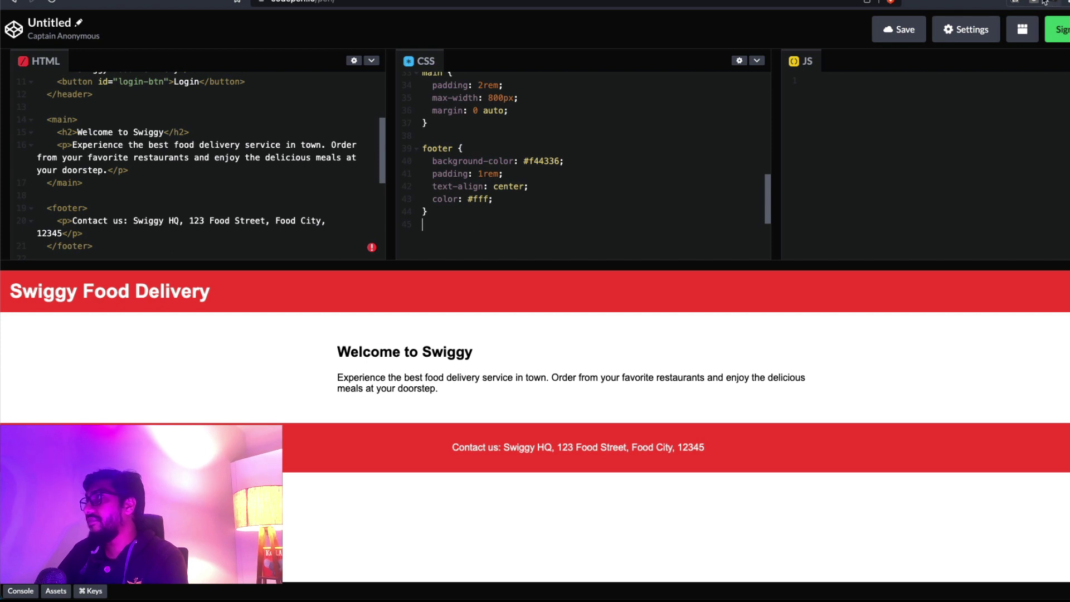
key(super+a)
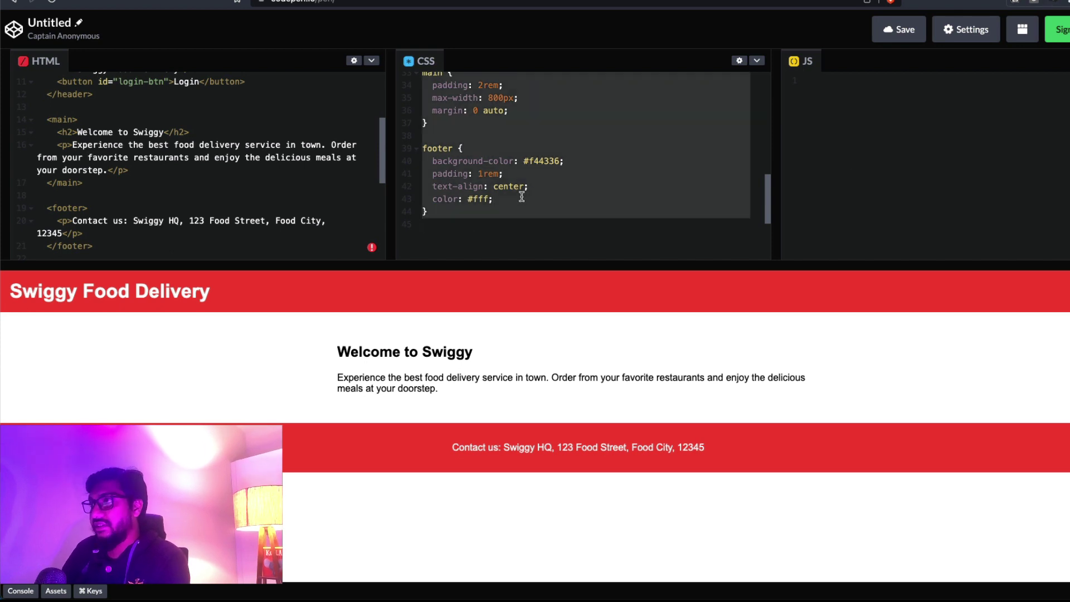
key(BackSpace)
key(super+v)
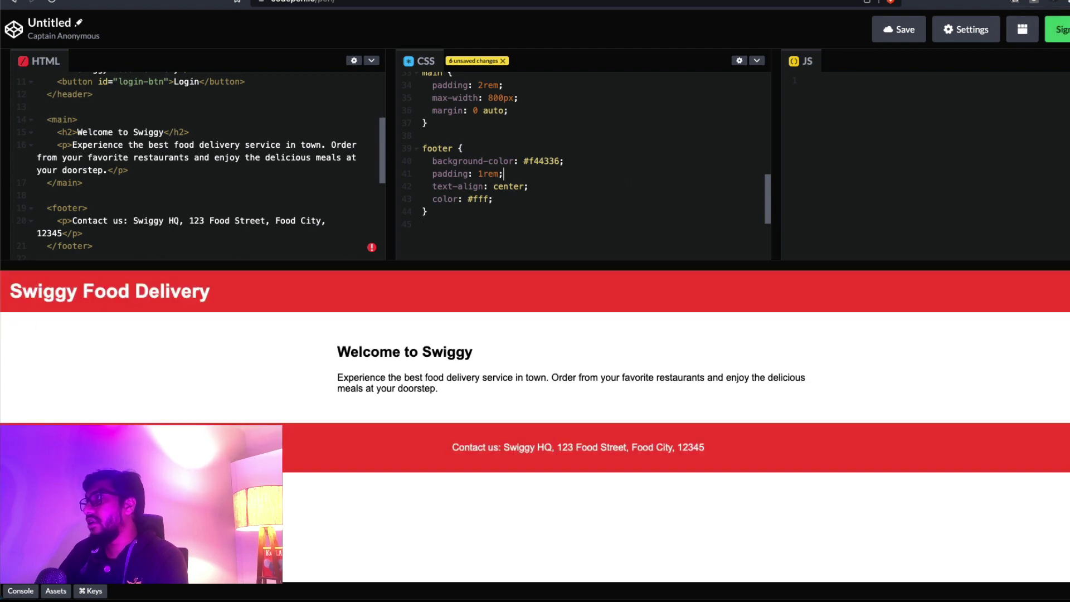
- Copy the generated JavaScript code from the ChatGPT answer and paste it into the JS editor of the CodePen pen
key(ctrl+Tab)
scroll(710, 387, down, 15)
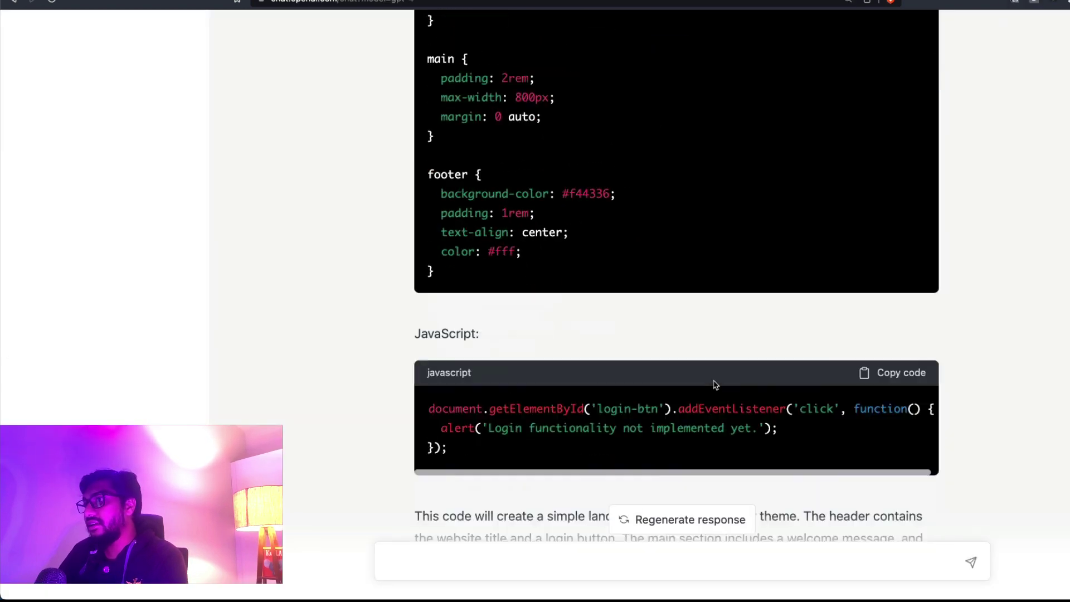
click(895, 173)
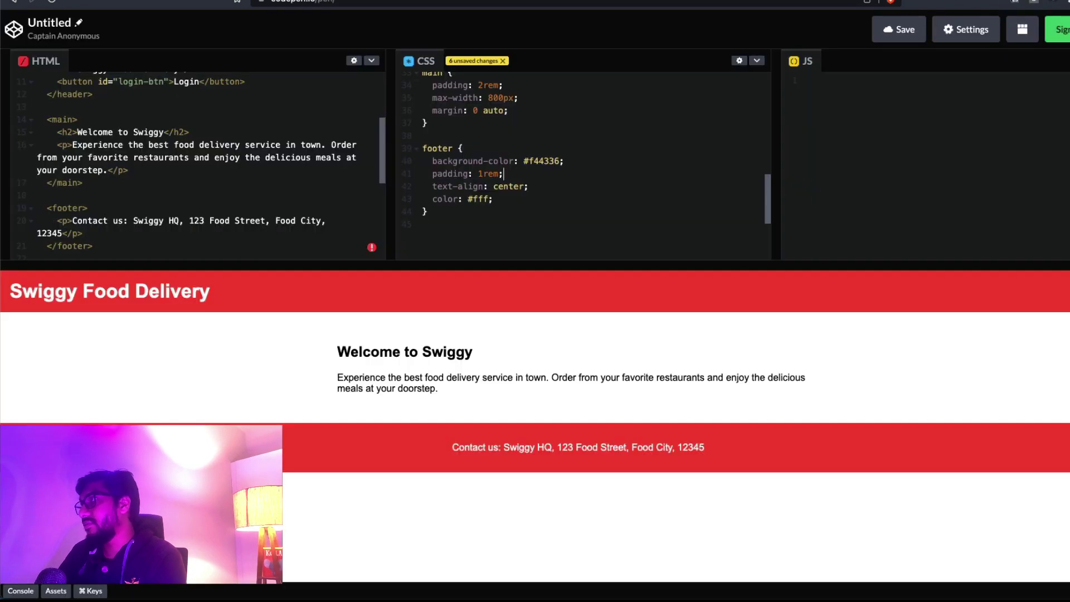
click(901, 108)
key(super+v)
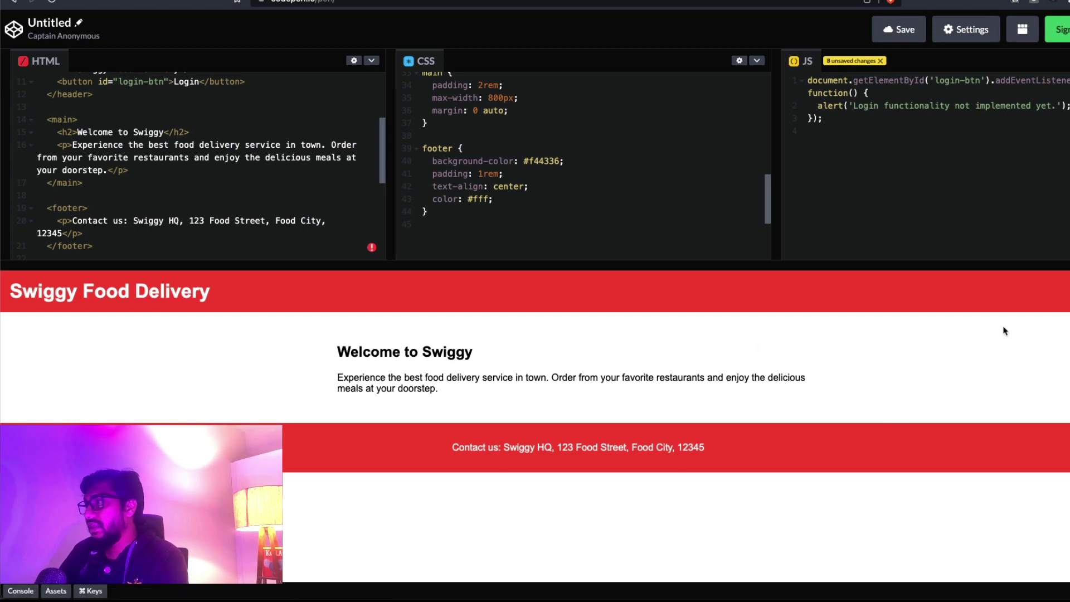
- Test the Login button in the rendered page, dismiss its alert and check ChatGPT's explanation of the code
click(845, 419)
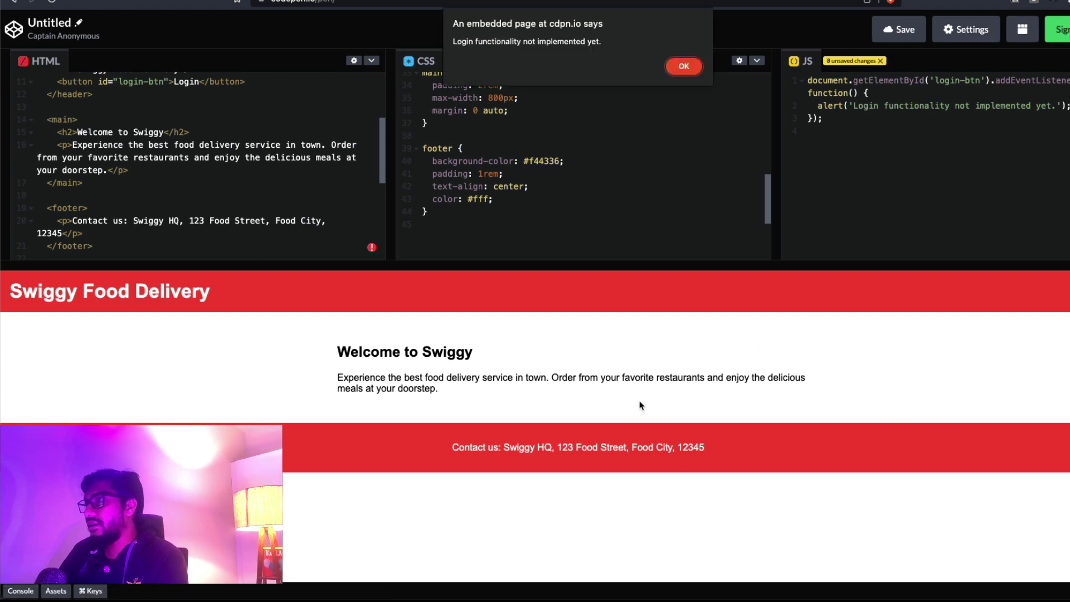
click(682, 73)
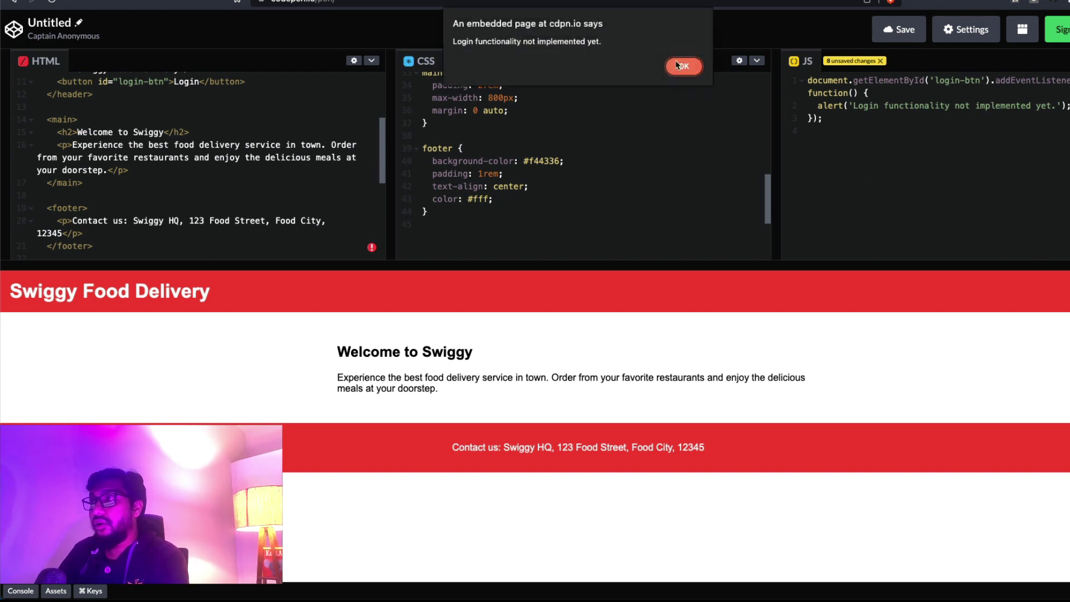
click(682, 71)
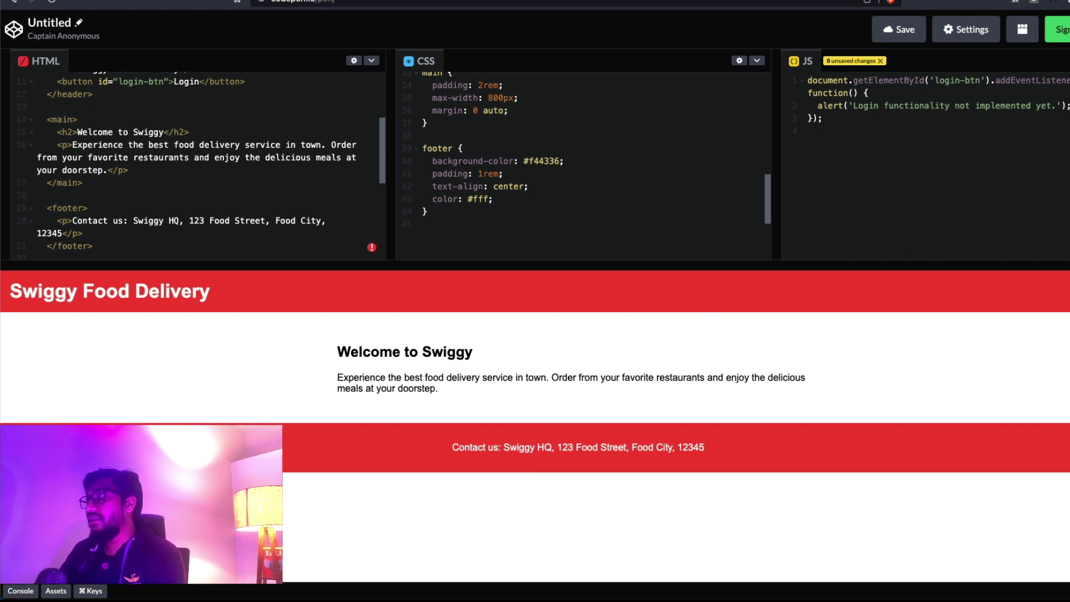
key(ctrl+Tab)
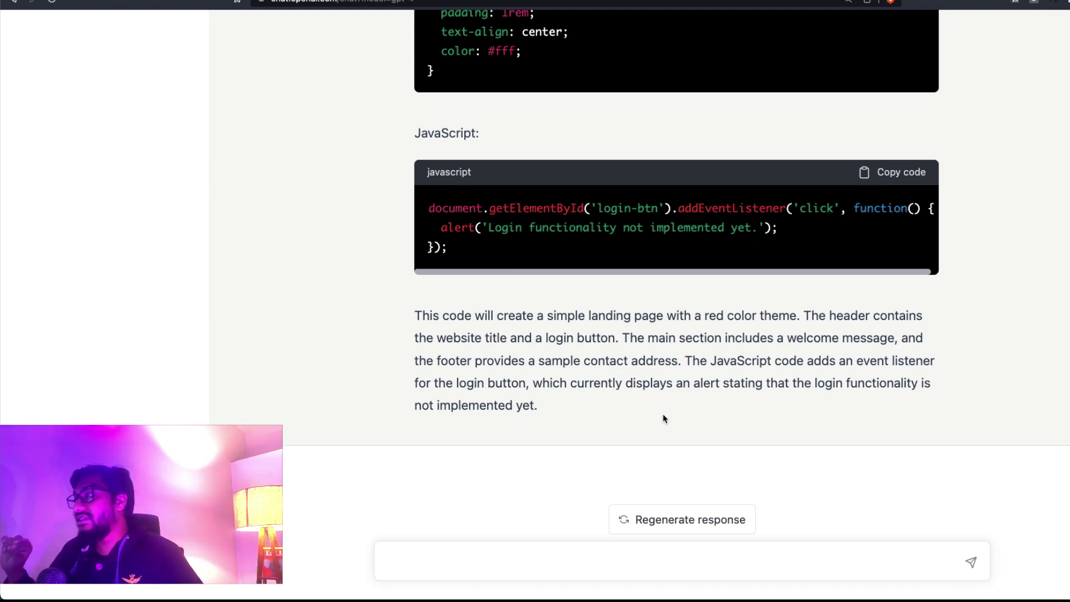
key(ctrl+shift+Tab)
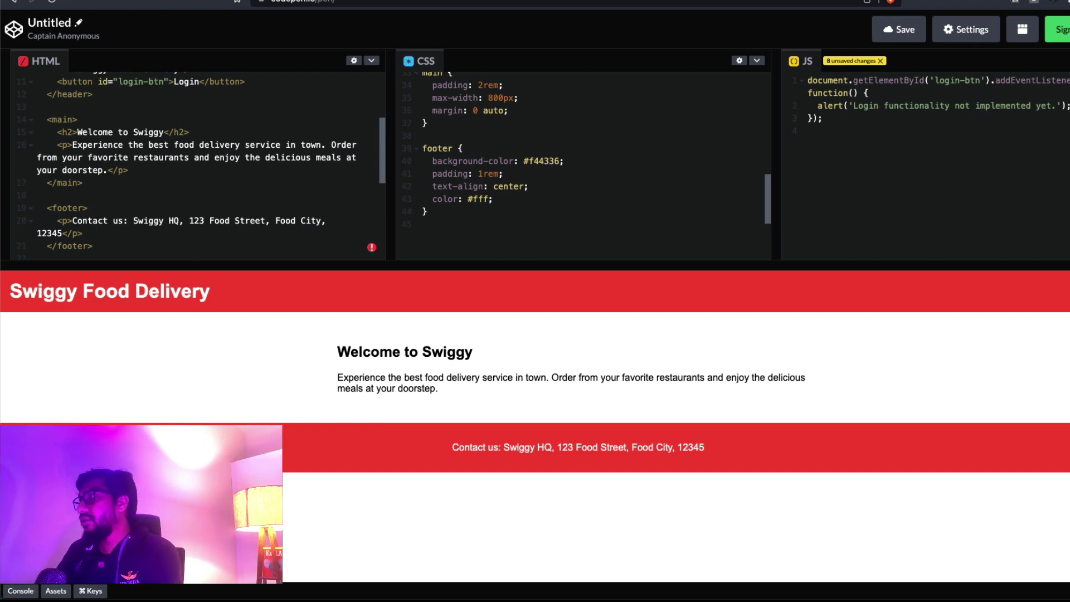
- Return to ChatGPT and send the follow-up prompt "Can you implement some carousel and also a hero banner"
key(ctrl+shift+Tab)
text(Ca)
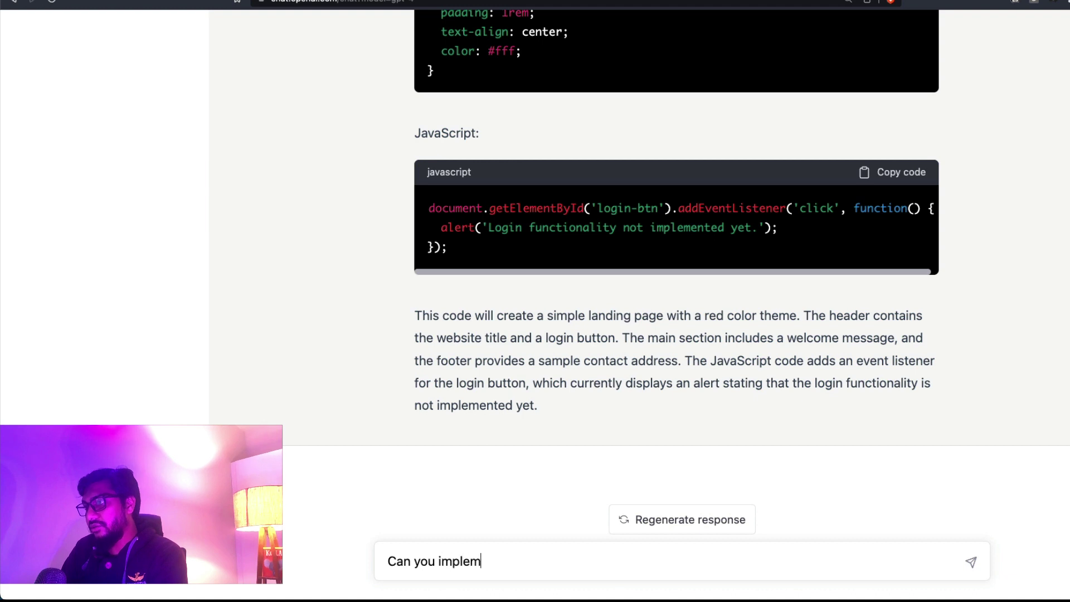
text(n you implement some carous)
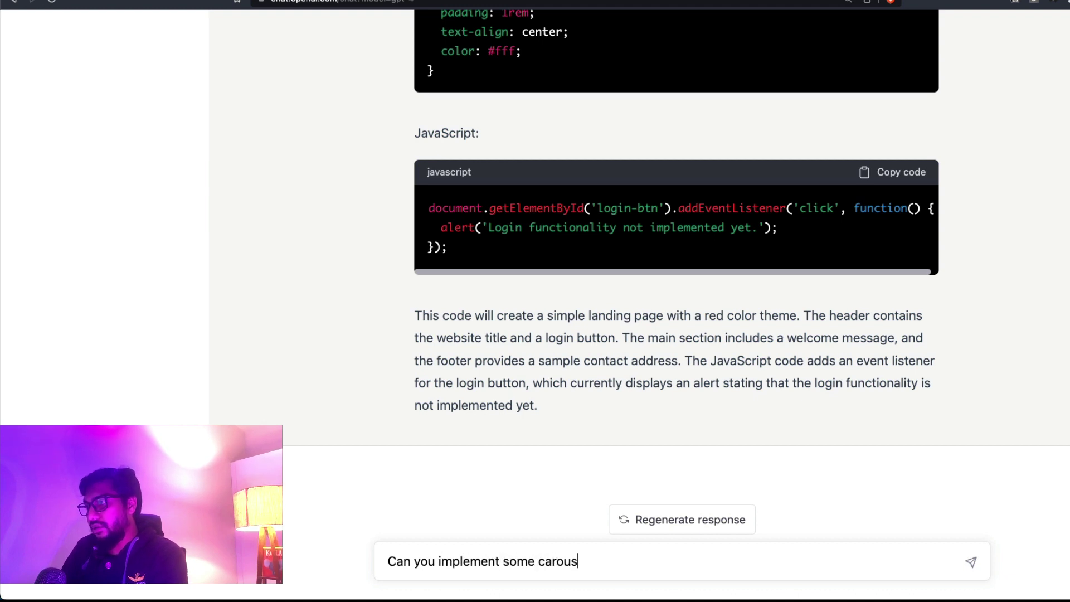
text(el and also a he)
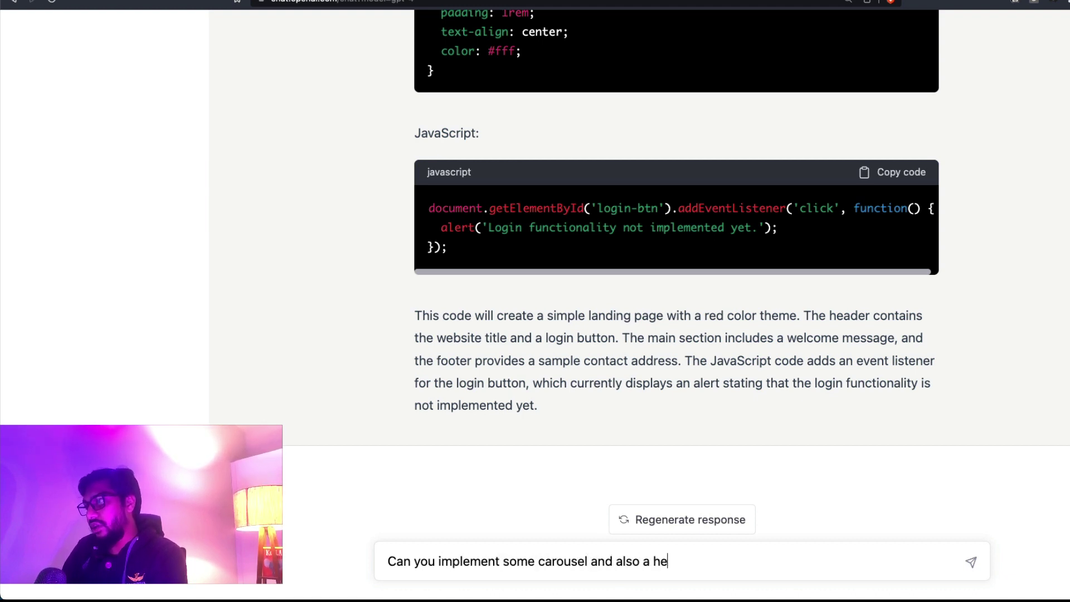
text(ro ma)
key(BackSpace)
key(BackSpace)
text(ben)
key(BackSpace)
key(BackSpace)
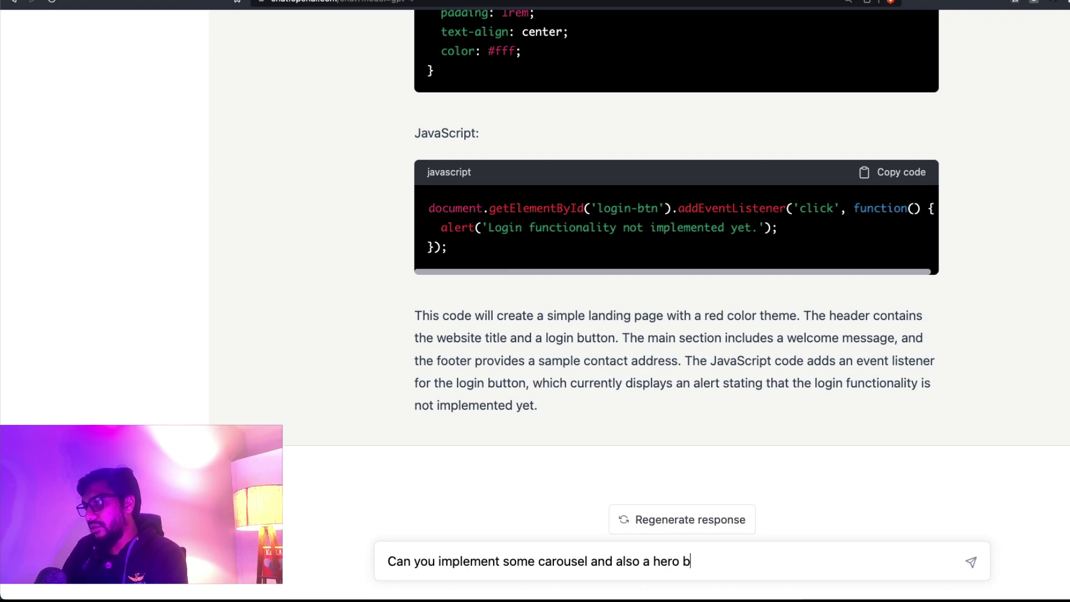
text(anner)
key(Return)
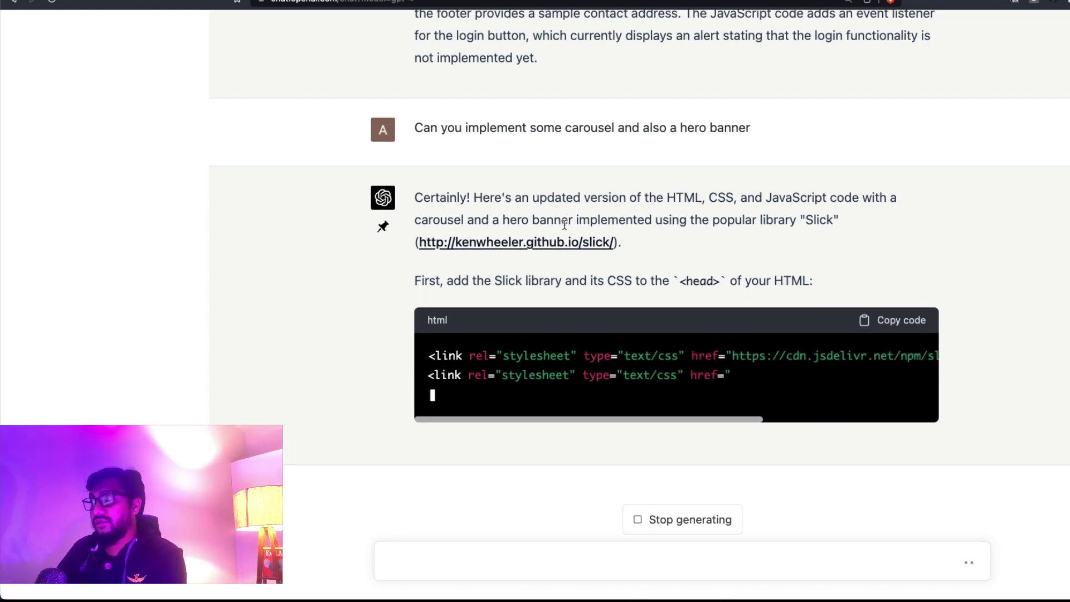
drag(604, 260, 698, 261)
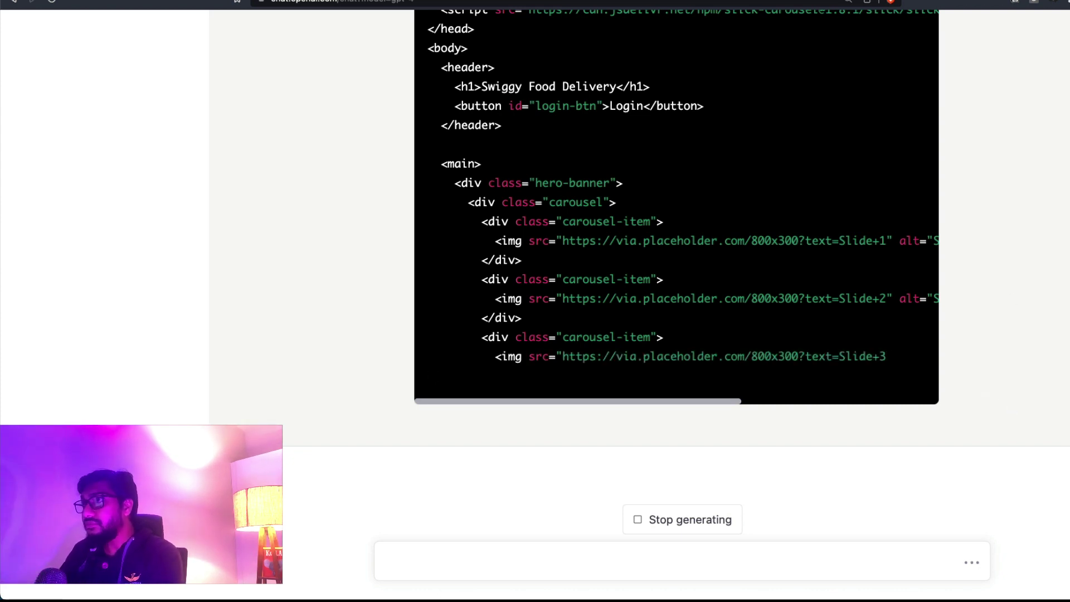
- Search the web in a new tab for "byjus age quantitiative question" and open the BYJU'S Problems on Ages result
key(super+t)
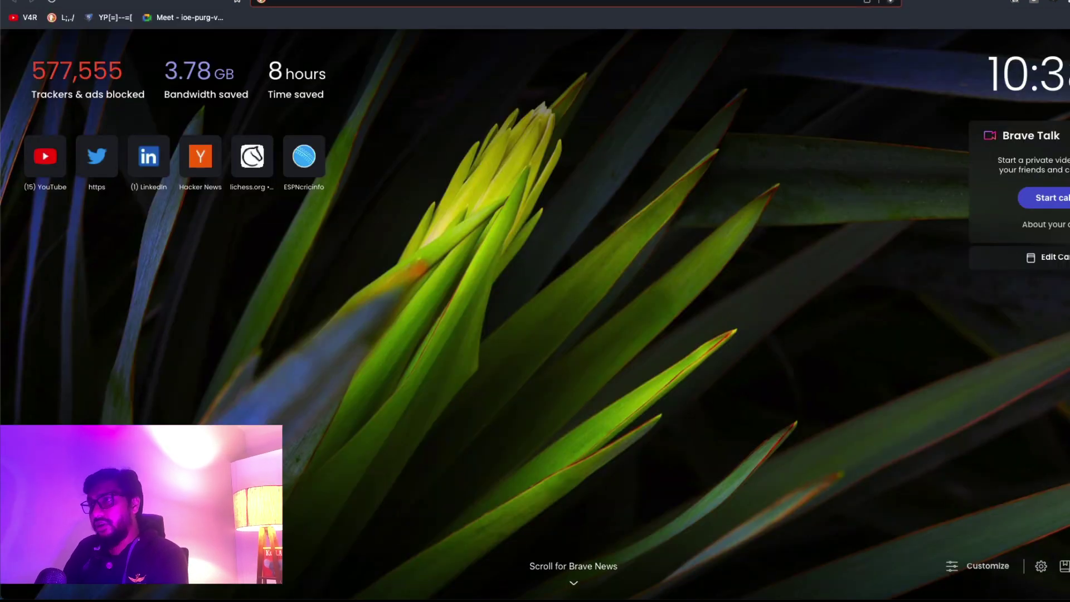
text(byjust)
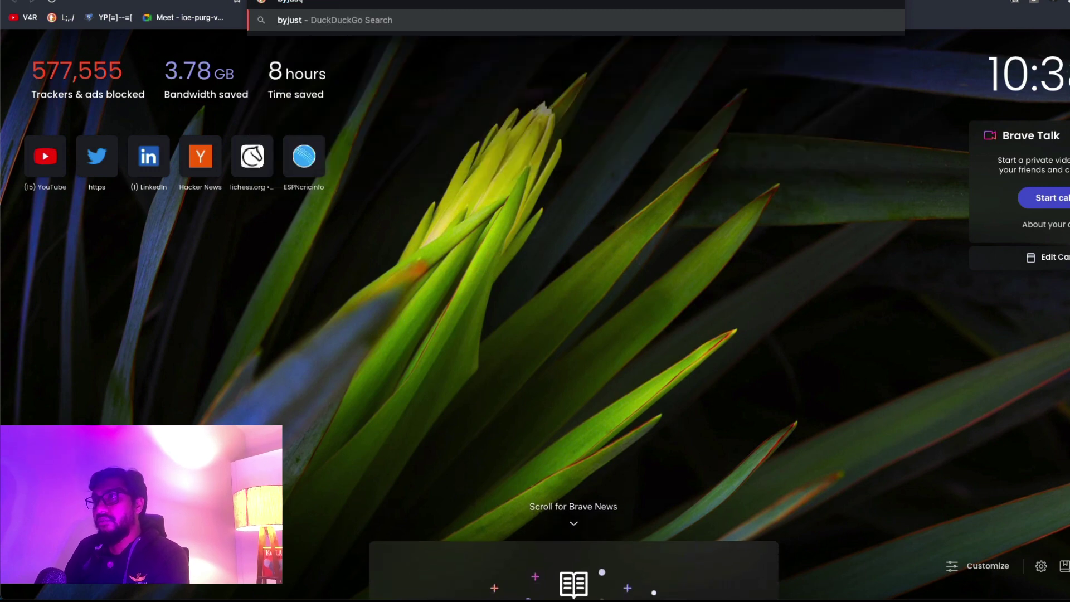
key(Down)
key(Return)
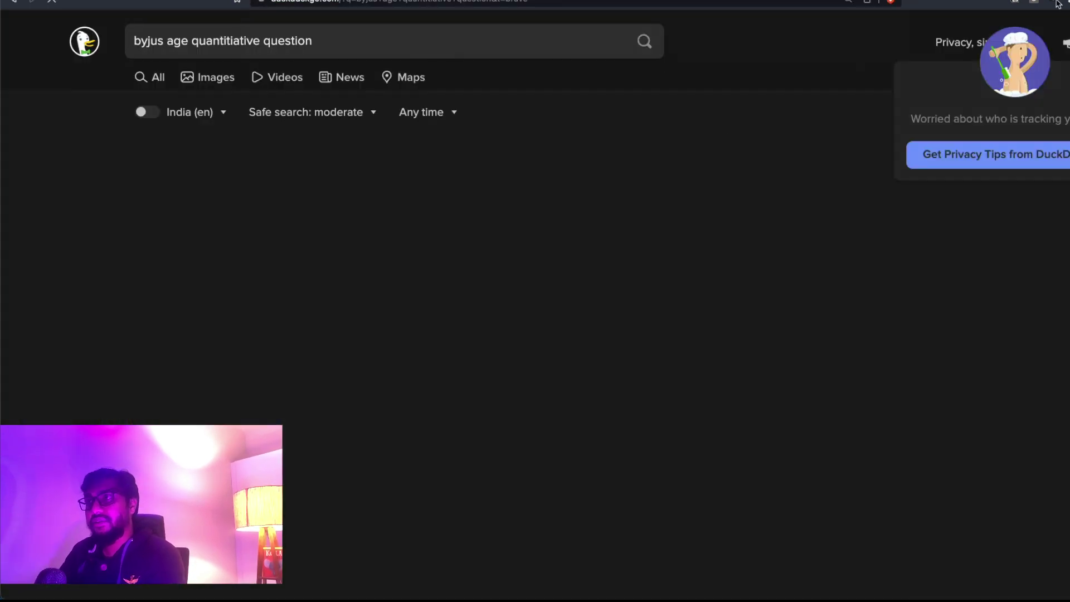
click(420, 238)
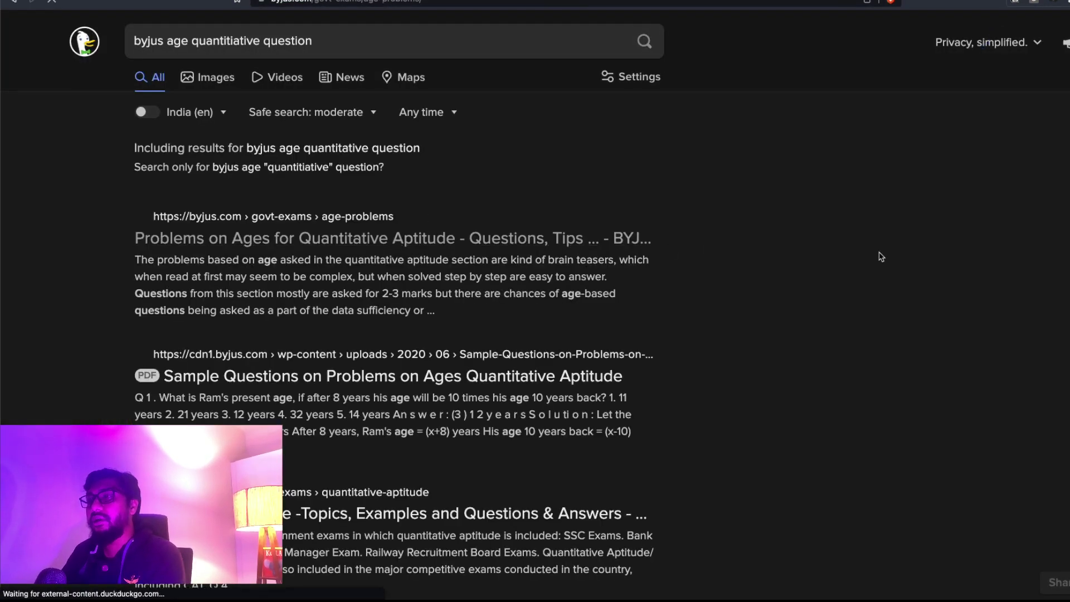
- Find question 5 about the ages of a daughter and mother, closing the registration pop-up and highlighting the question text
scroll(567, 295, up, 10)
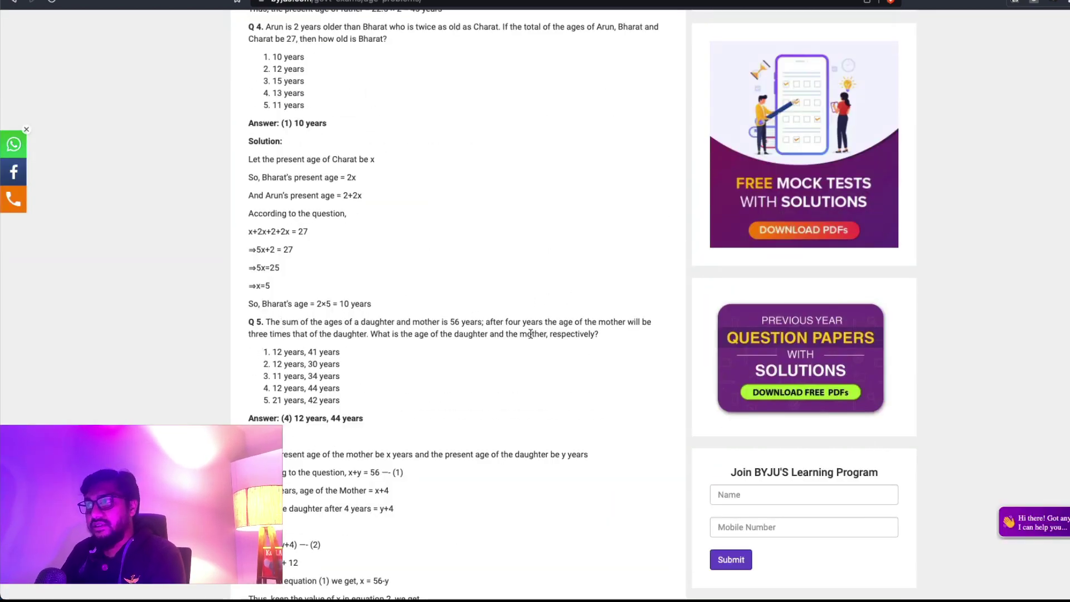
drag(610, 339, 249, 322)
click(322, 333)
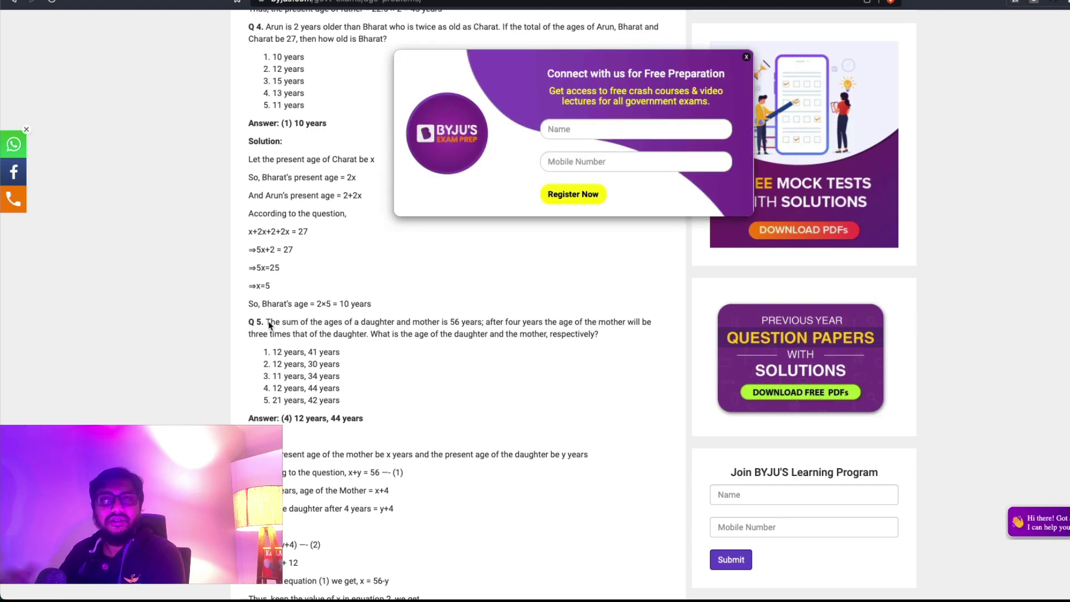
click(747, 58)
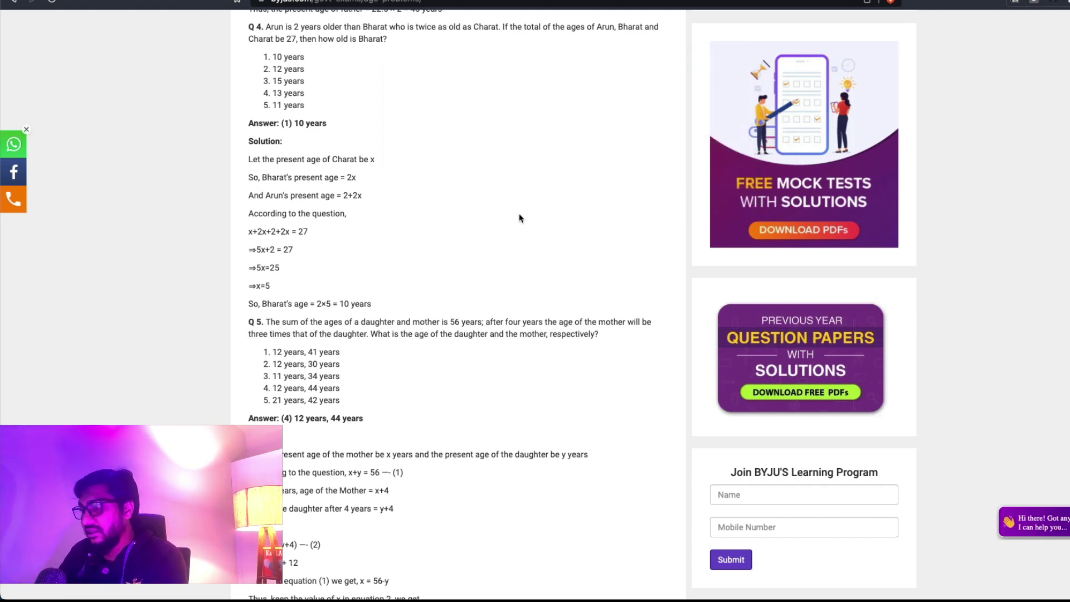
drag(619, 341, 249, 322)
click(264, 317)
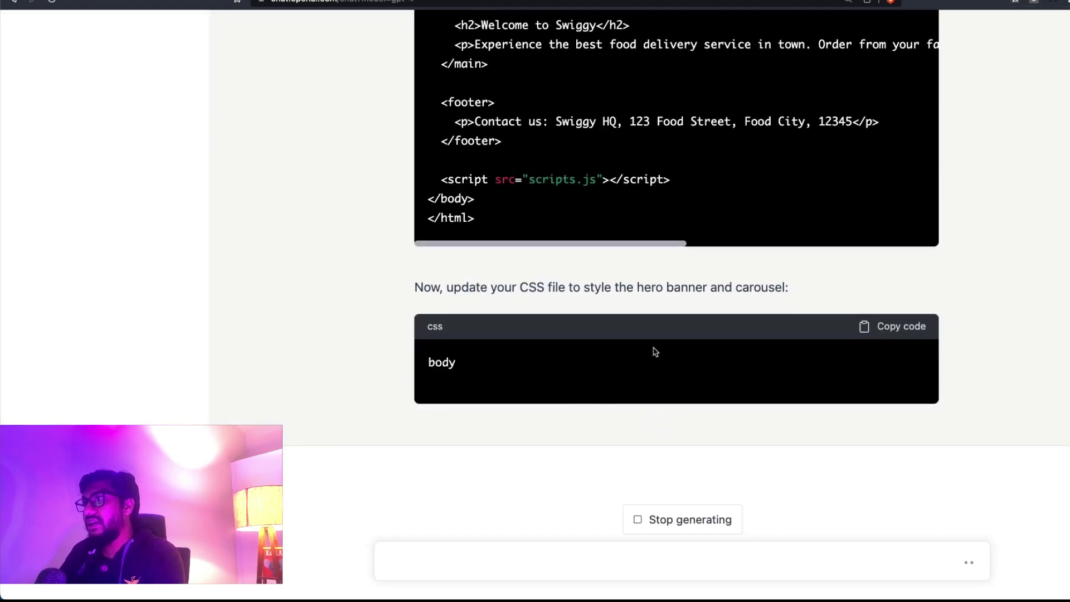
- Copy ChatGPT's updated HTML with the hero banner and carousel and replace the pen's whole HTML code with it
scroll(653, 352, up, 10)
scroll(683, 345, up, 1)
click(890, 132)
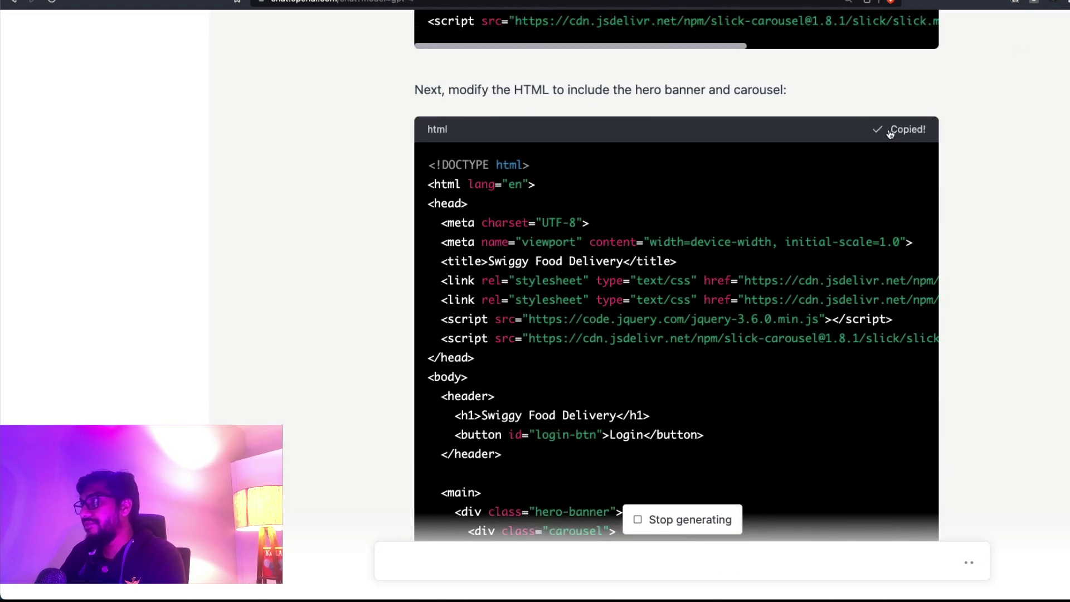
key(ctrl+Tab)
click(142, 204)
key(ctrl+a)
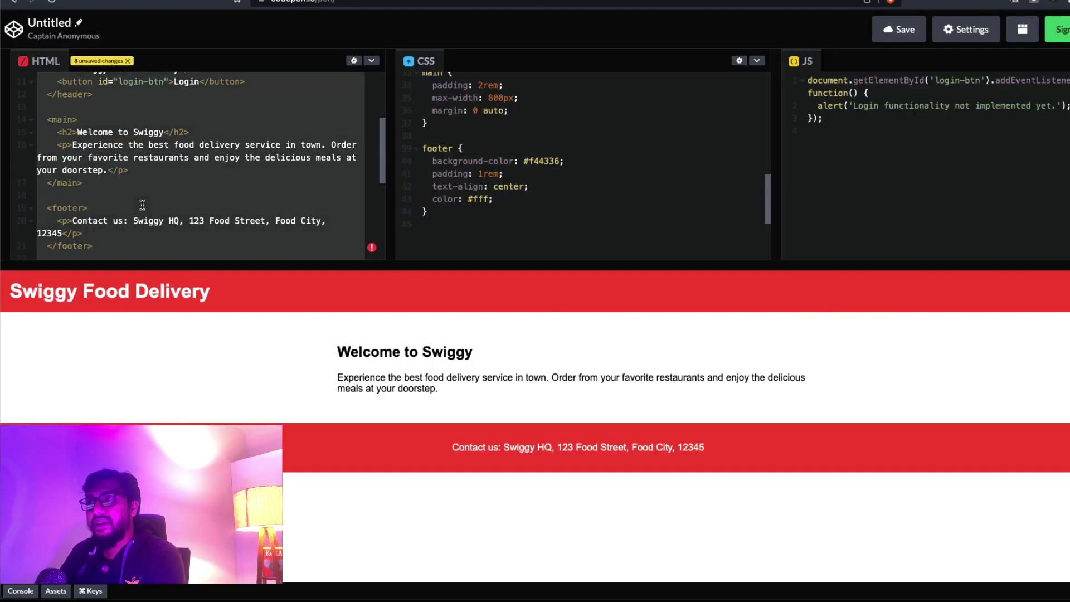
key(ctrl+v)
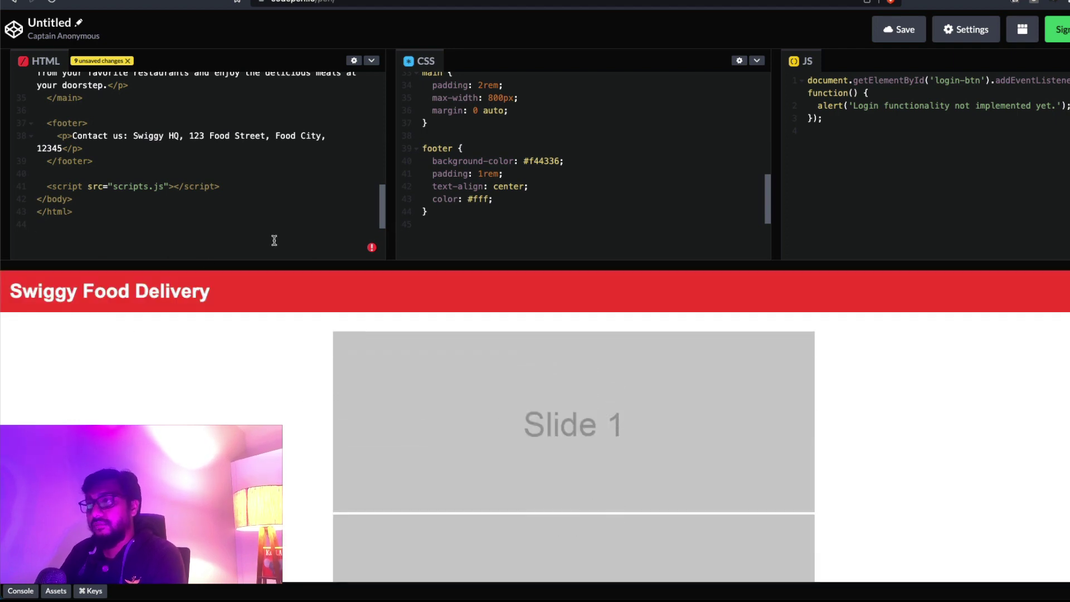
- Inspect the error flagged in the pen's HTML editor and the markup around it
click(372, 247)
click(161, 113)
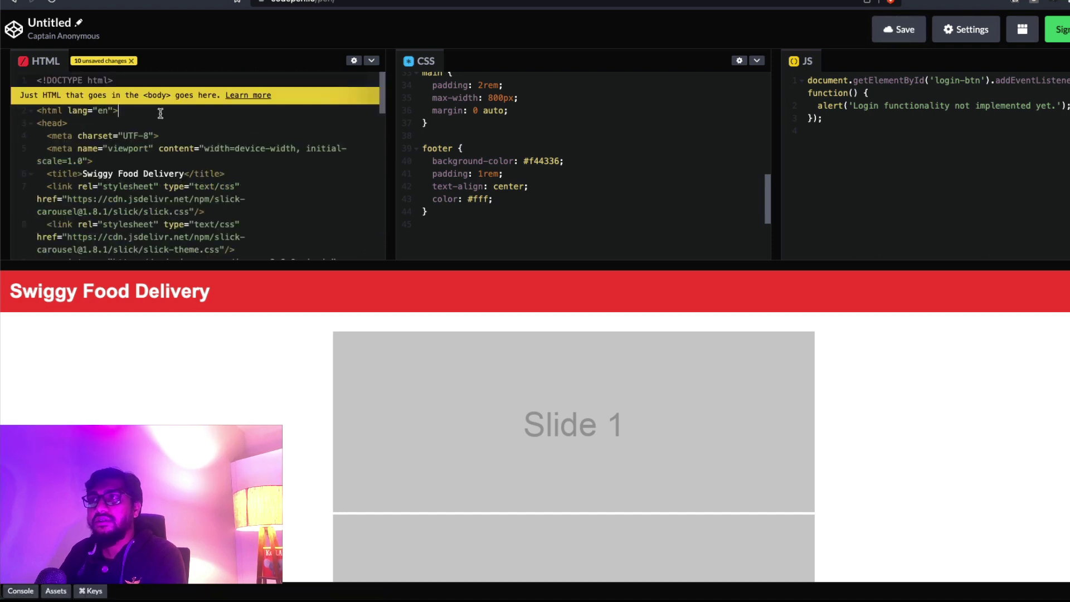
key(ctrl+a)
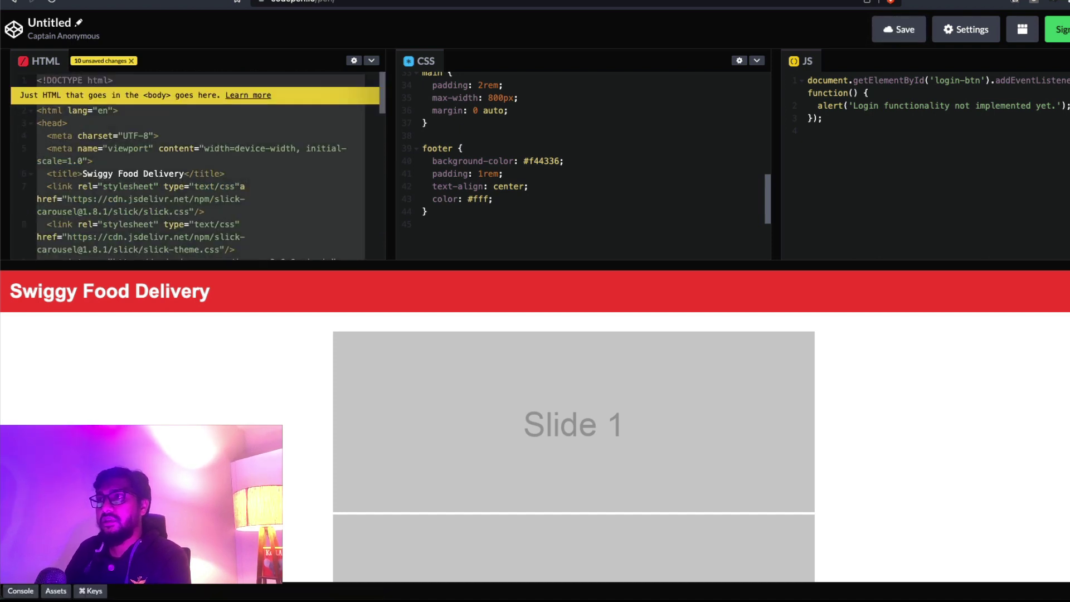
key(Right)
scroll(240, 186, up, 10)
- Copy ChatGPT's updated CSS for the hero banner and carousel and replace the pen's whole CSS code with it
click(502, 161)
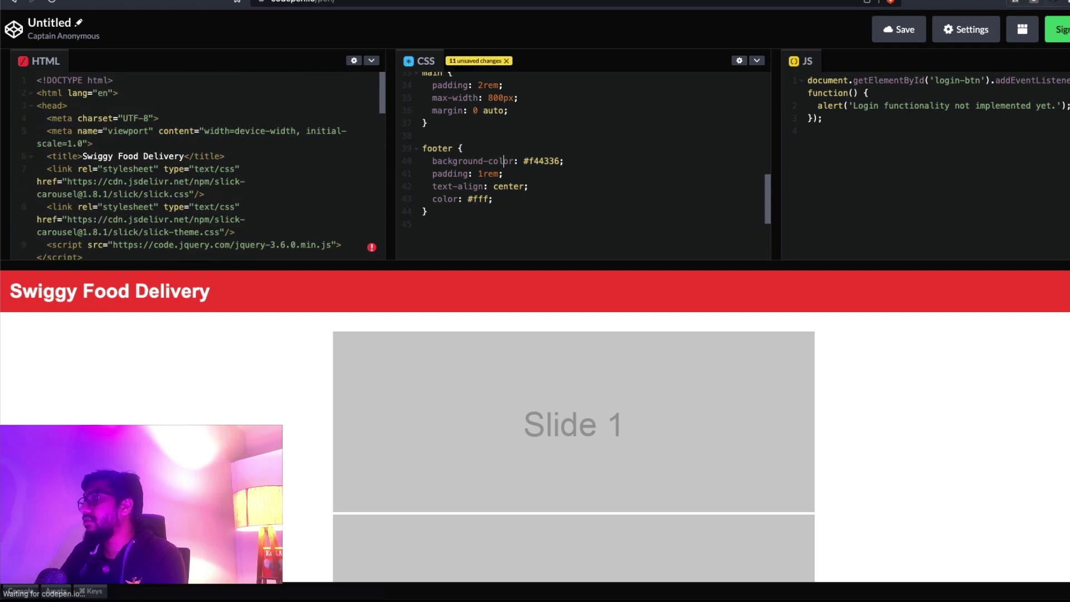
key(ctrl+Tab)
scroll(477, 386, down, 15)
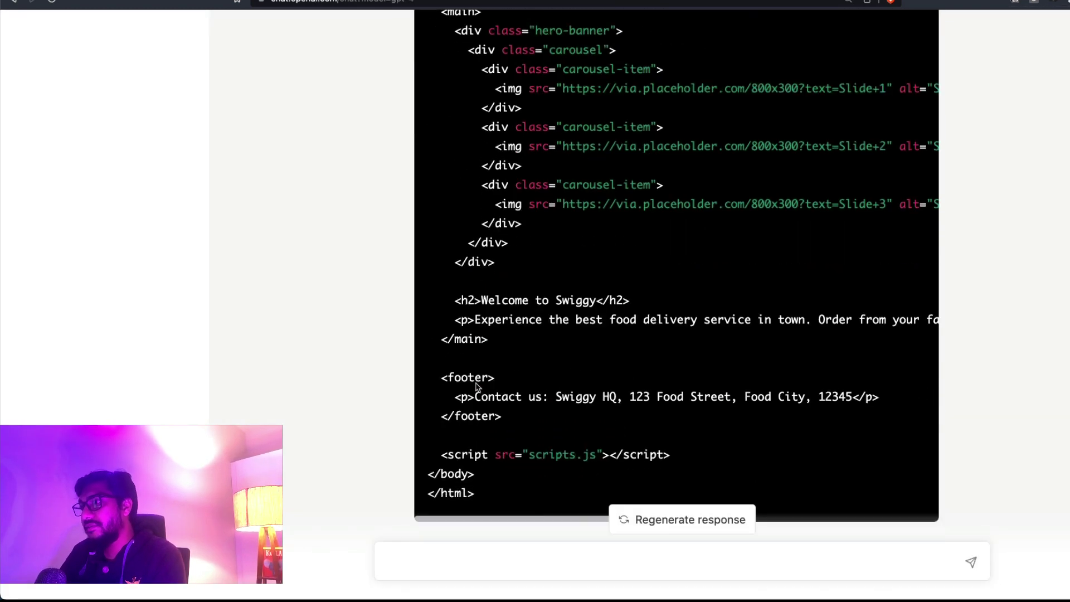
scroll(477, 387, down, 2)
click(887, 261)
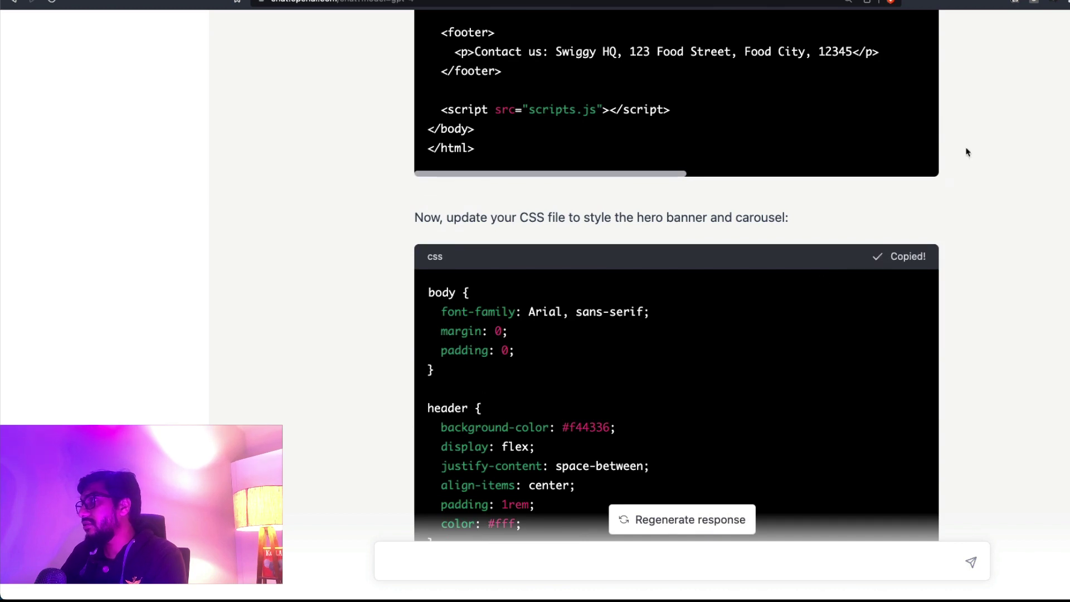
key(ctrl+Tab)
key(super+a)
key(super+v)
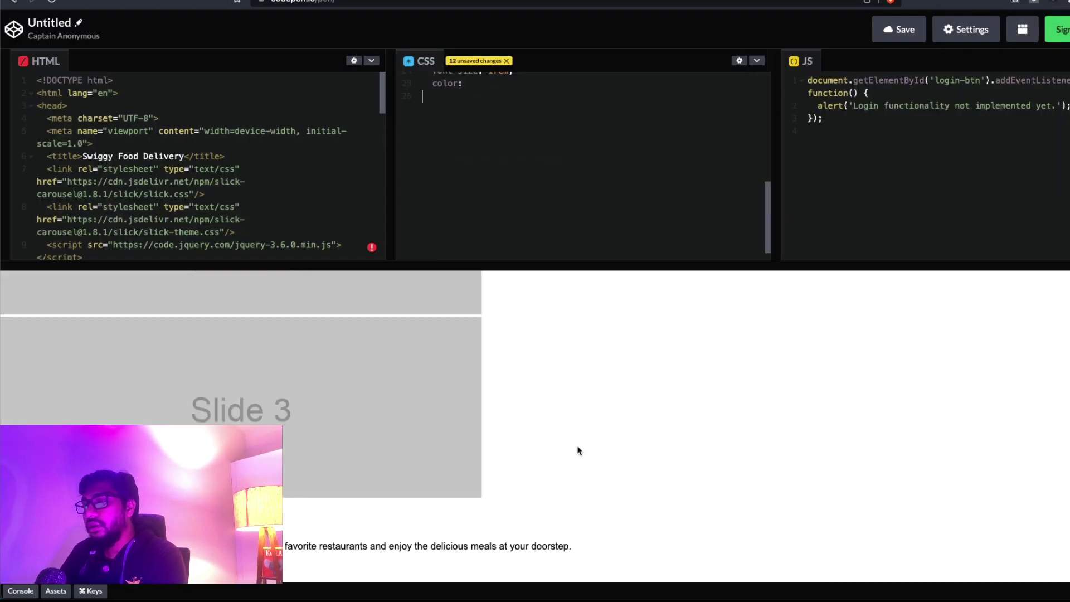
- Review ChatGPT's instructions for adding the Slick library to the HTML head and the full HTML code that follows
key(ctrl+Tab)
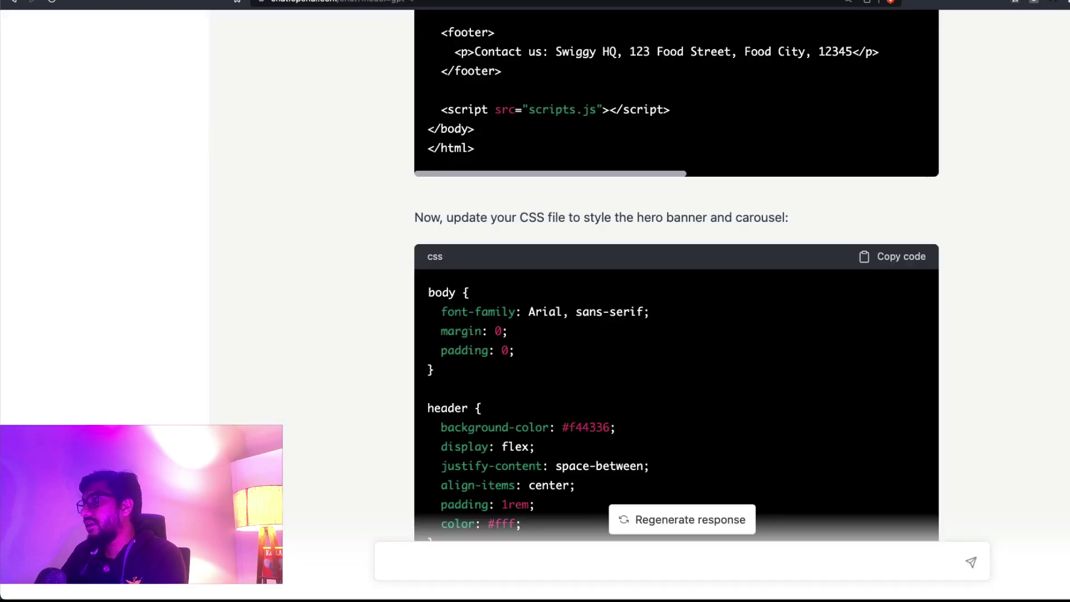
scroll(612, 483, down, 8)
scroll(612, 483, up, 15)
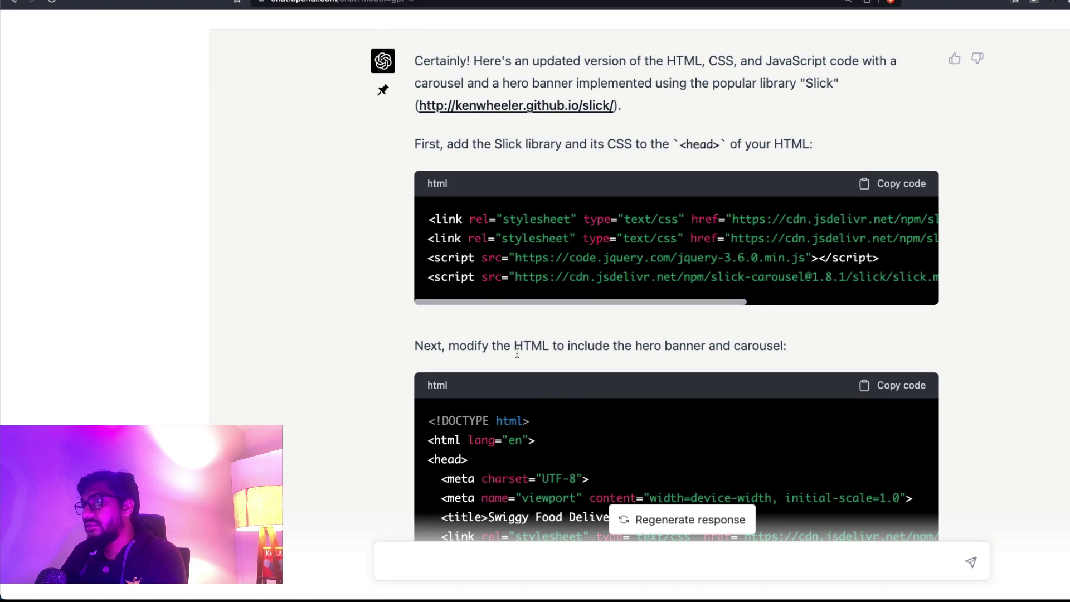
drag(744, 301, 506, 291)
click(892, 183)
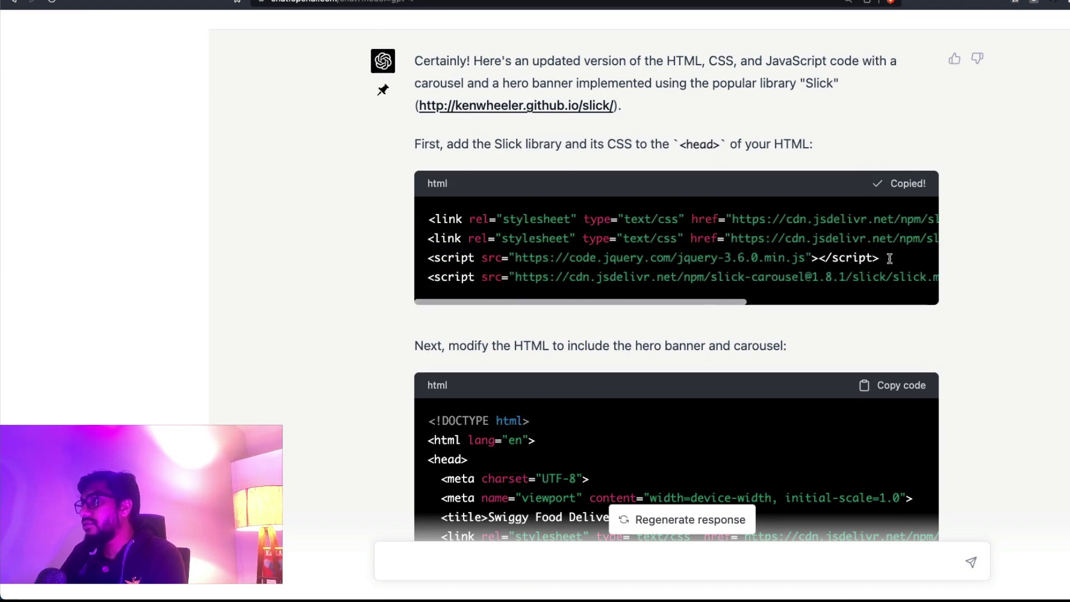
drag(505, 143, 815, 144)
click(653, 377)
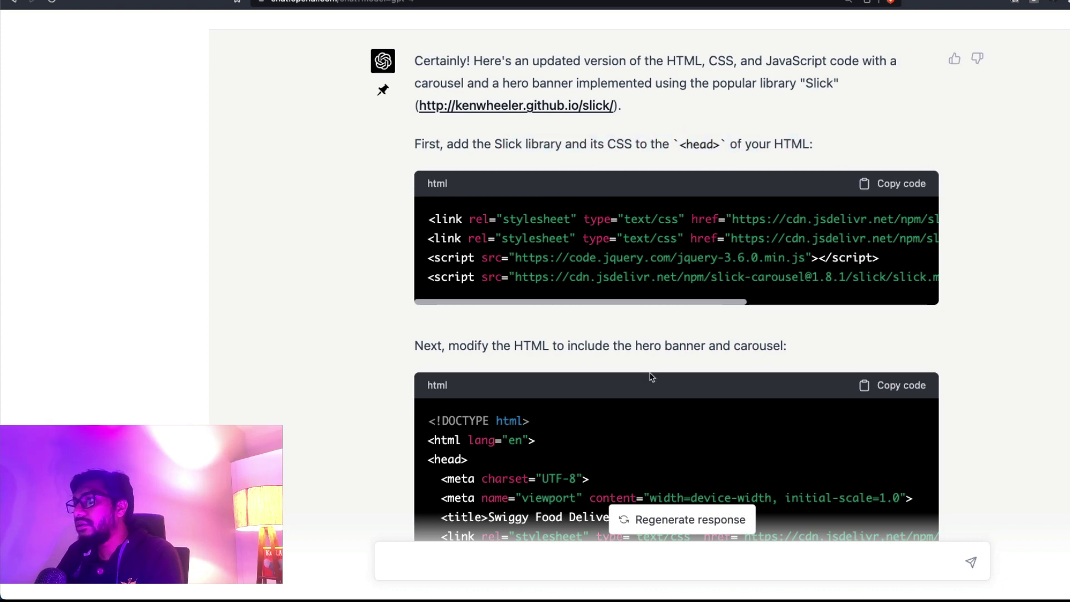
scroll(652, 378, down, 1)
scroll(647, 346, down, 5)
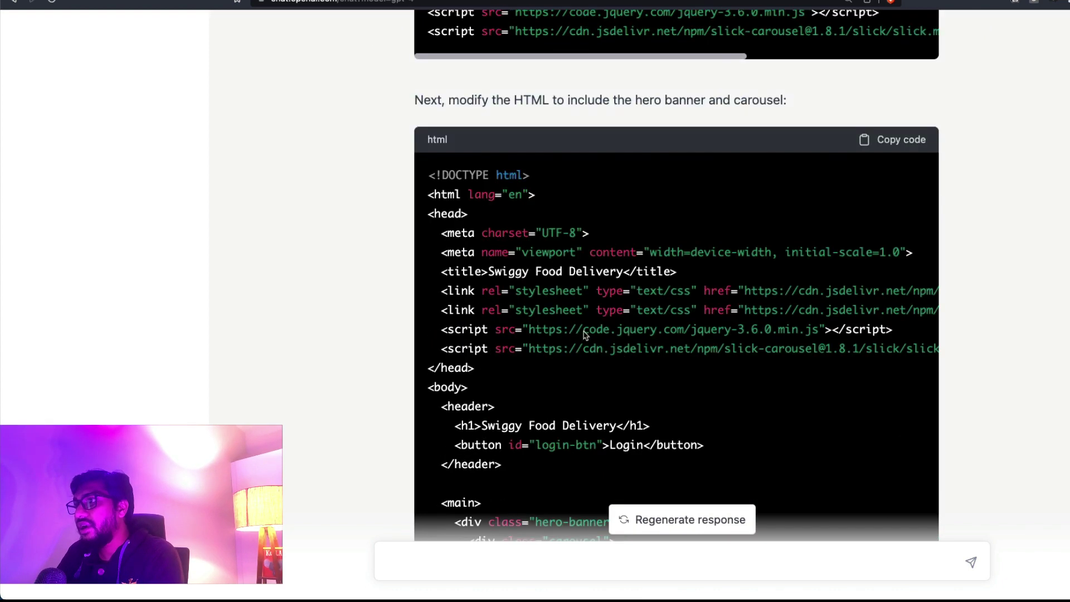
scroll(576, 316, up, 1)
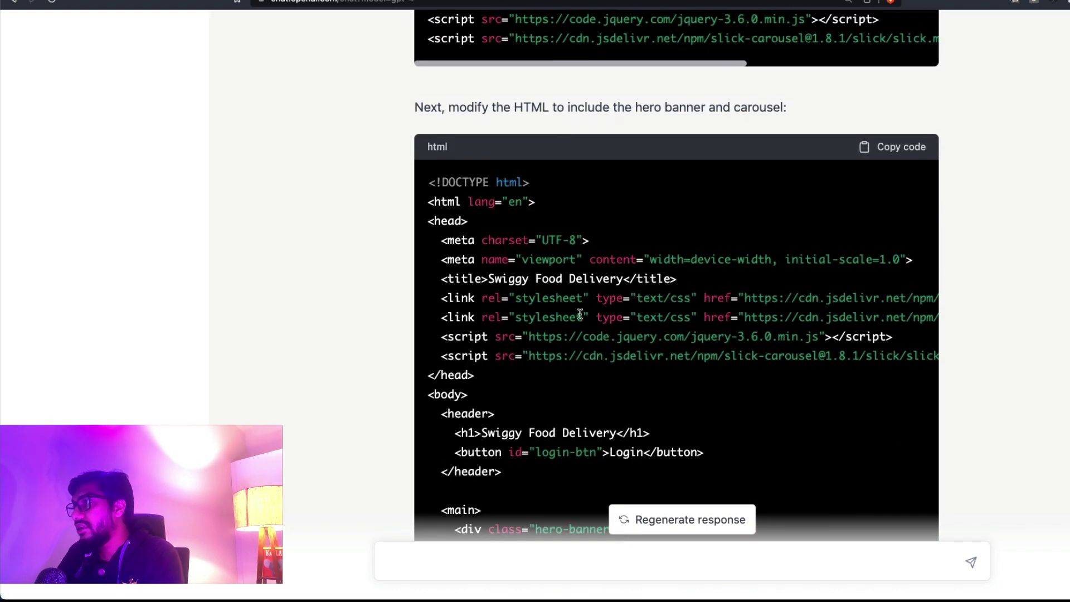
- Copy ChatGPT's full HTML with the Slick links, hero banner and carousel again and replace the pen's whole HTML code with it
click(888, 149)
key(ctrl+Tab)
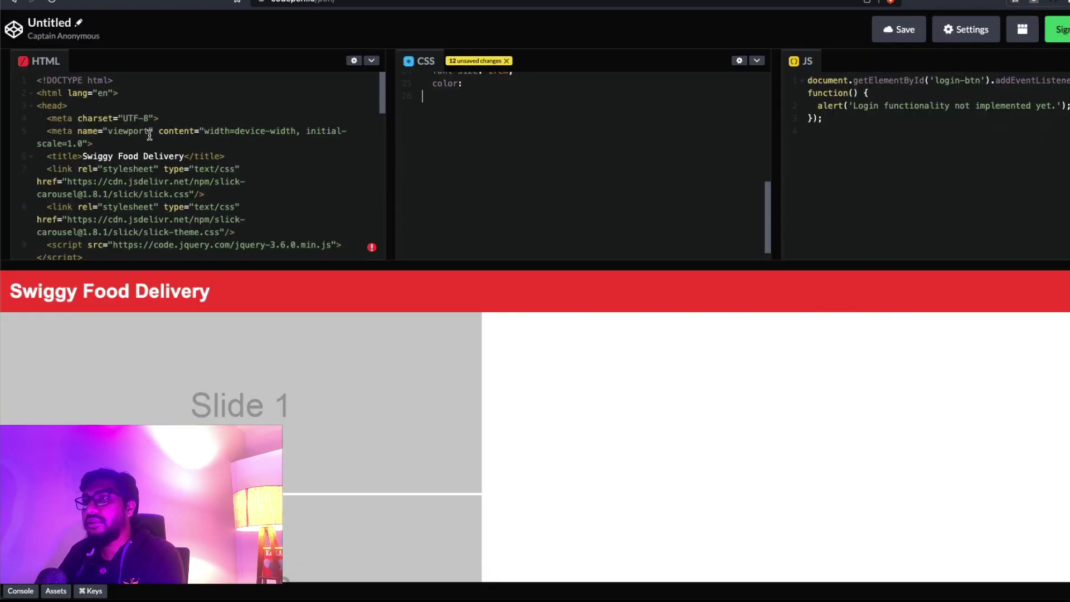
click(148, 135)
key(super+a)
key(super+v)
click(552, 168)
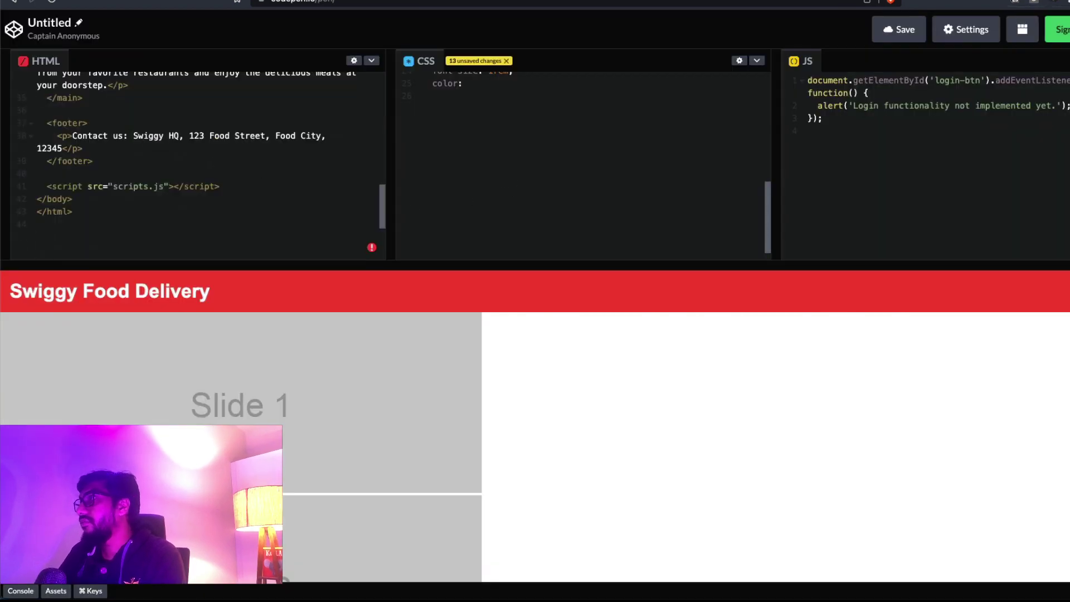
- Check ChatGPT's HTML and CSS blocks for the hero banner and carousel, and ask it "can you complete the css"
key(ctrl+Tab)
scroll(696, 329, down, 15)
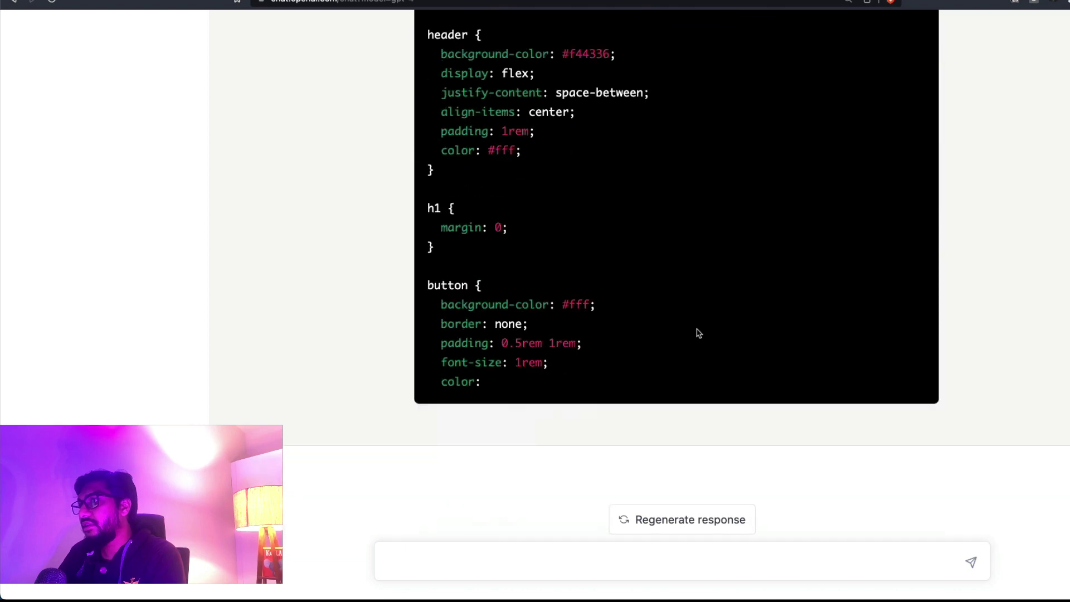
scroll(688, 330, up, 20)
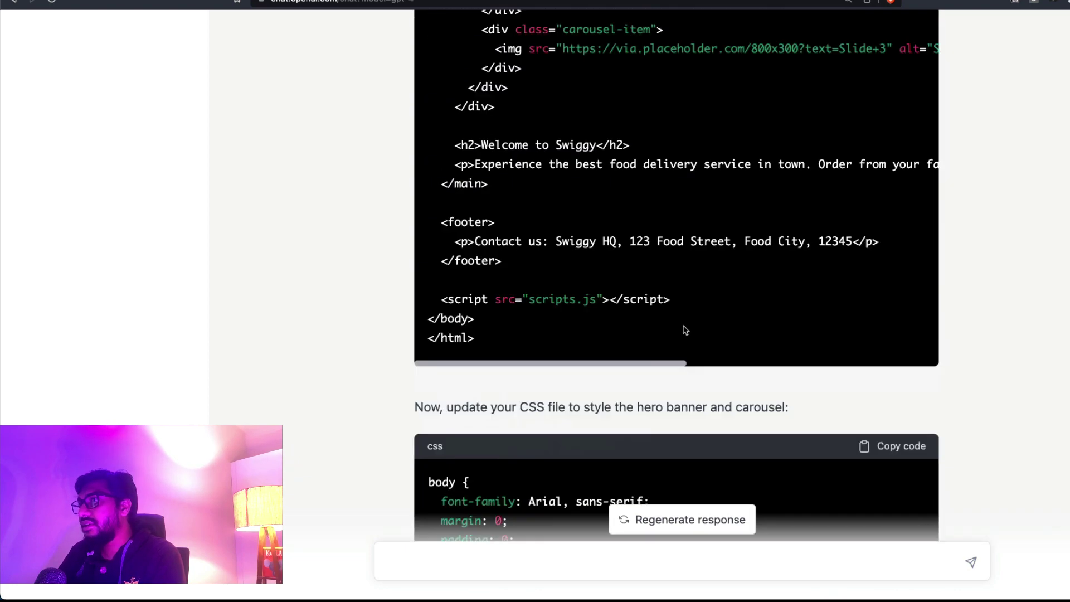
scroll(685, 329, up, 10)
scroll(684, 329, down, 20)
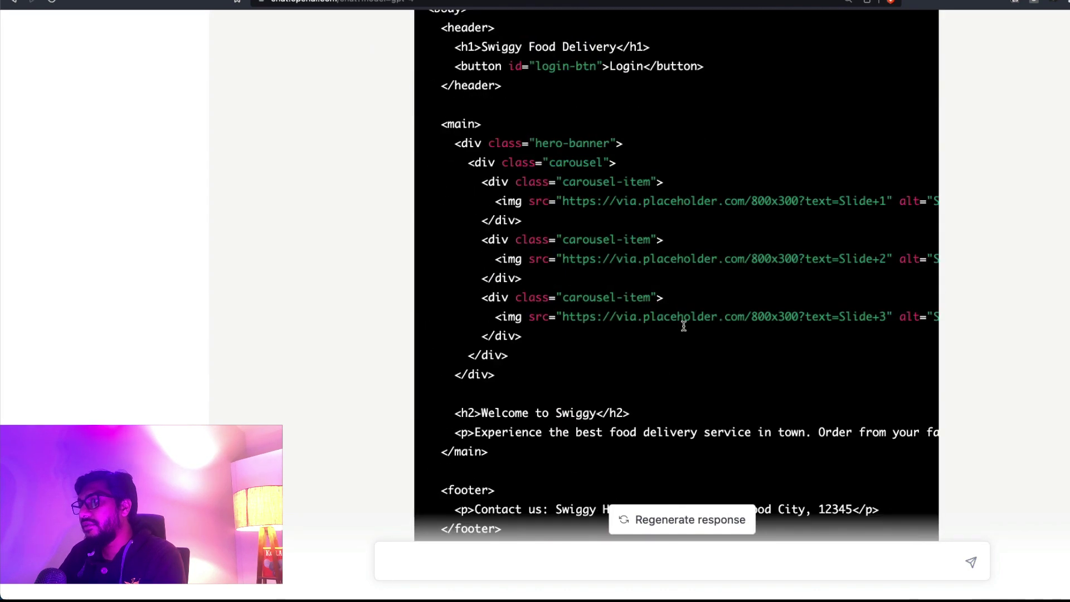
scroll(684, 326, up, 20)
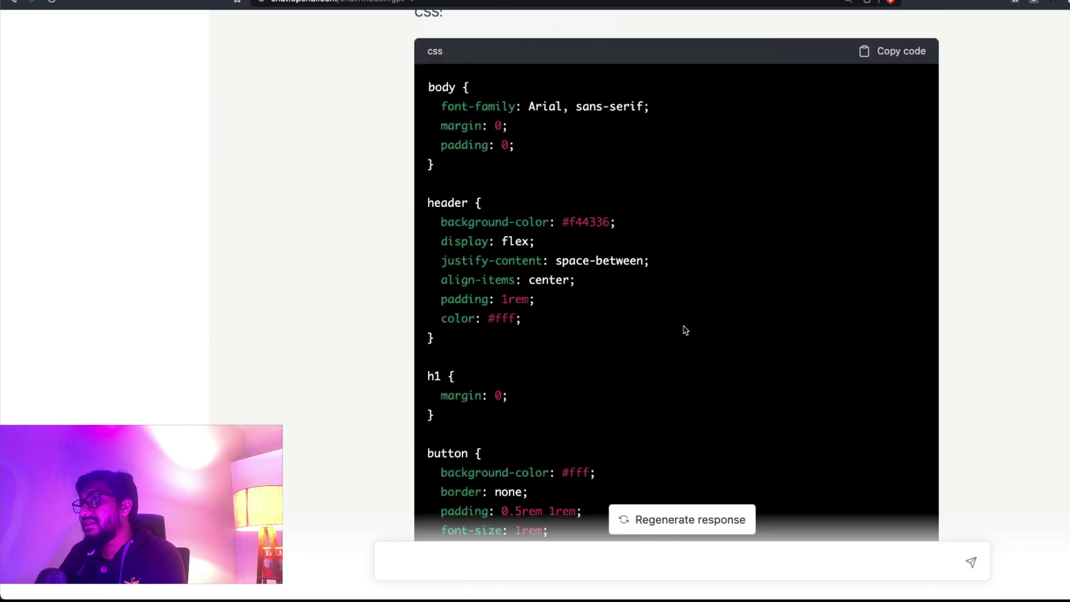
click(894, 166)
scroll(833, 351, down, 20)
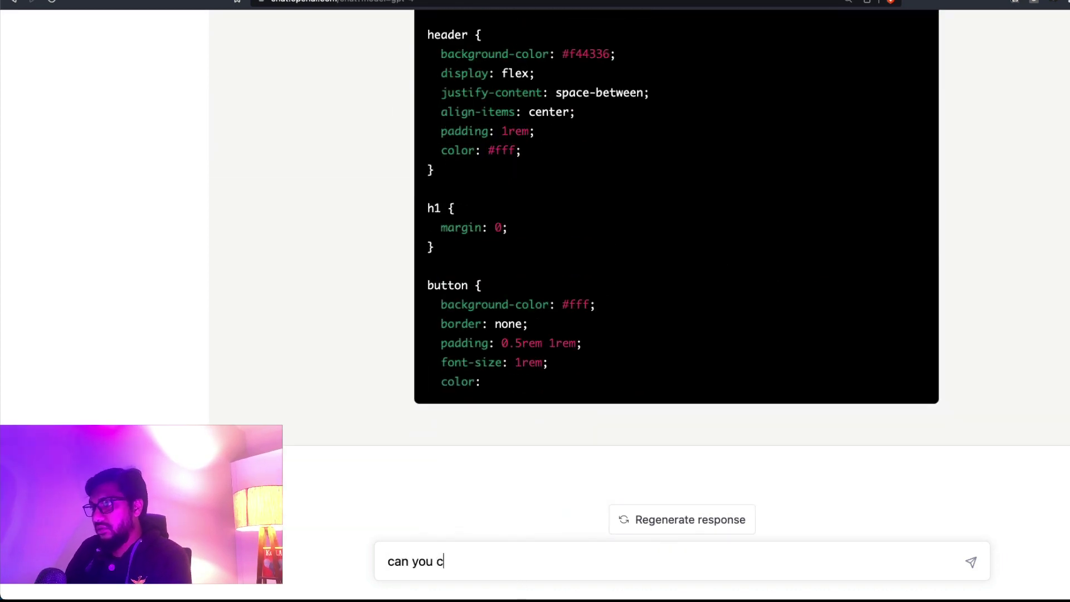
text(omplete the css)
key(Return)
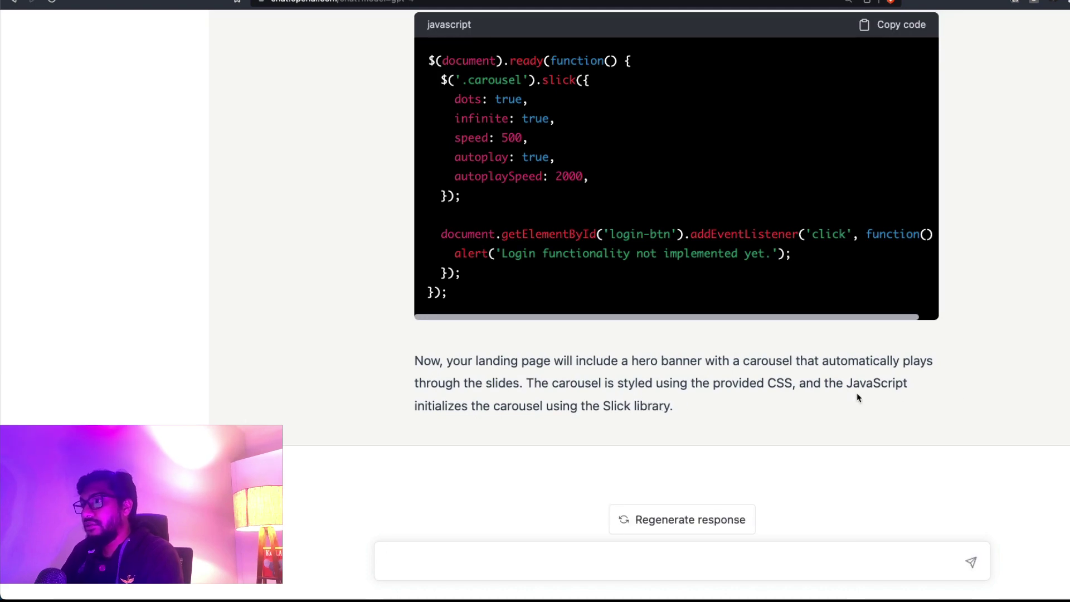
- Copy ChatGPT's completed CSS and replace the pen's whole CSS code with it
scroll(855, 399, up, 15)
scroll(800, 364, up, 3)
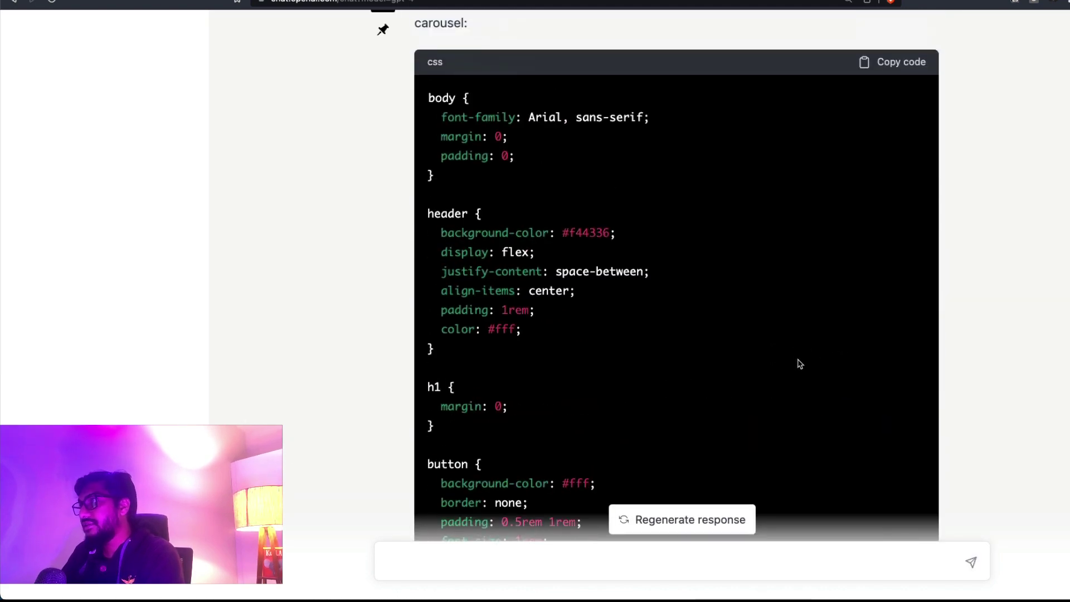
click(899, 63)
key(ctrl+Tab)
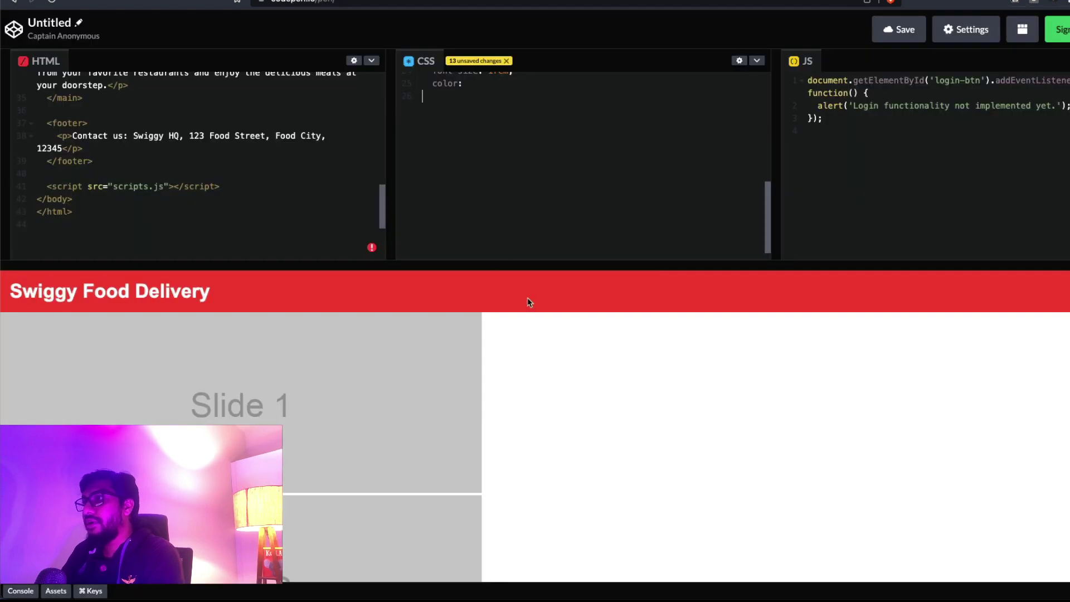
click(514, 184)
key(ctrl+v)
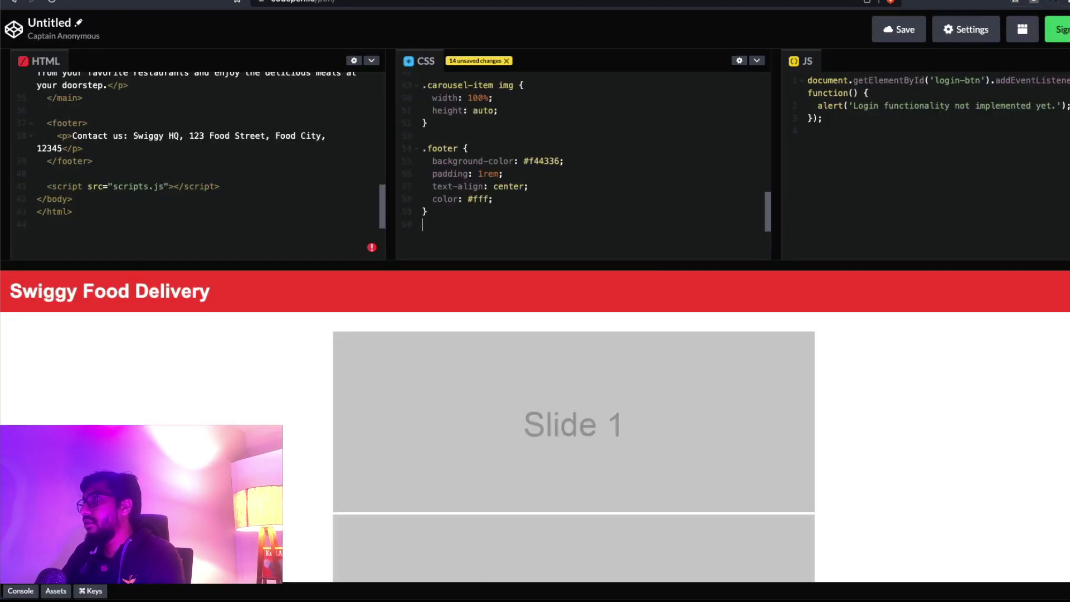
- Copy ChatGPT's JavaScript that initializes the Slick carousel and replace the pen's whole JS code with it
key(ctrl+shift+Tab)
scroll(683, 366, down, 10)
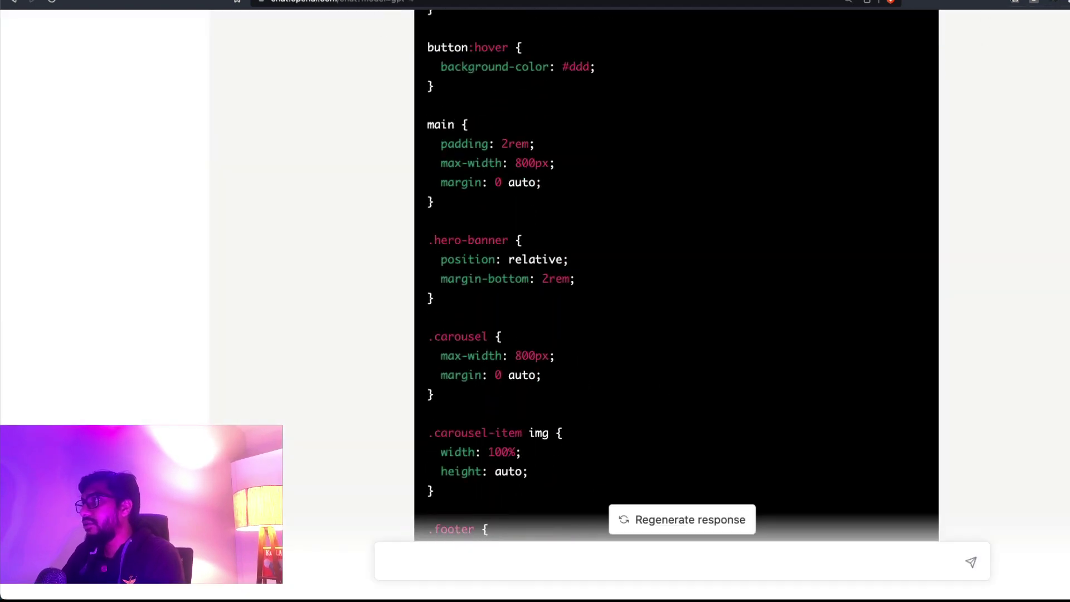
key(ctrl+Tab)
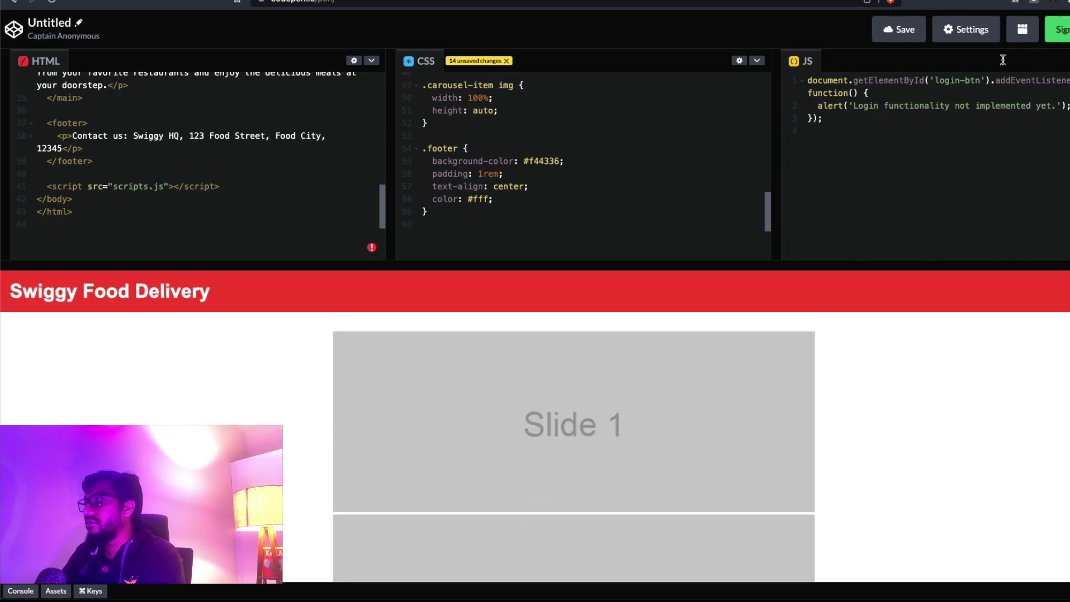
key(ctrl+shift+Tab)
scroll(785, 296, down, 10)
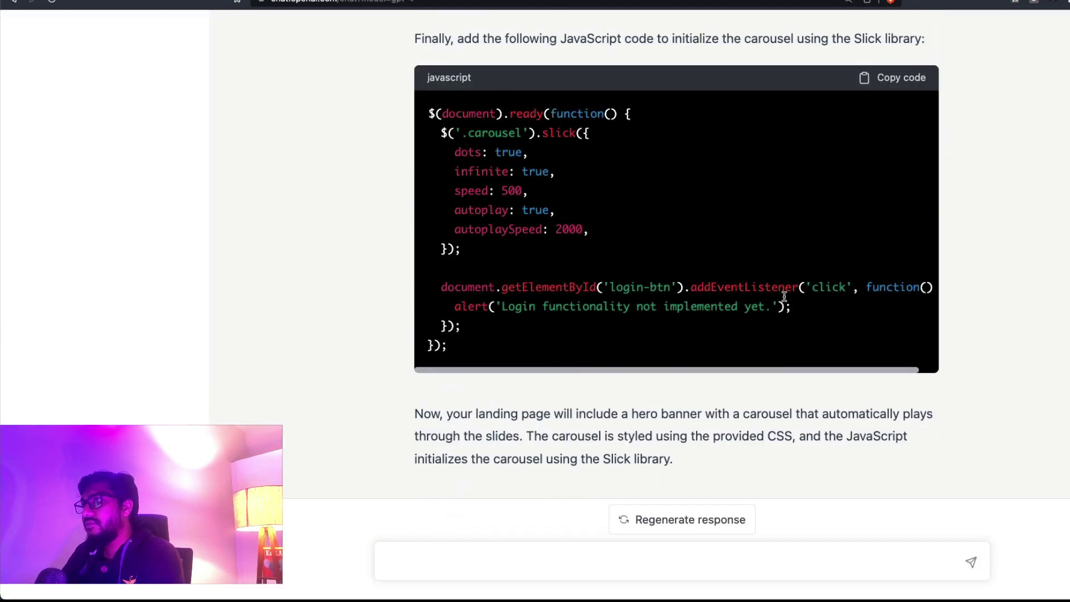
click(907, 79)
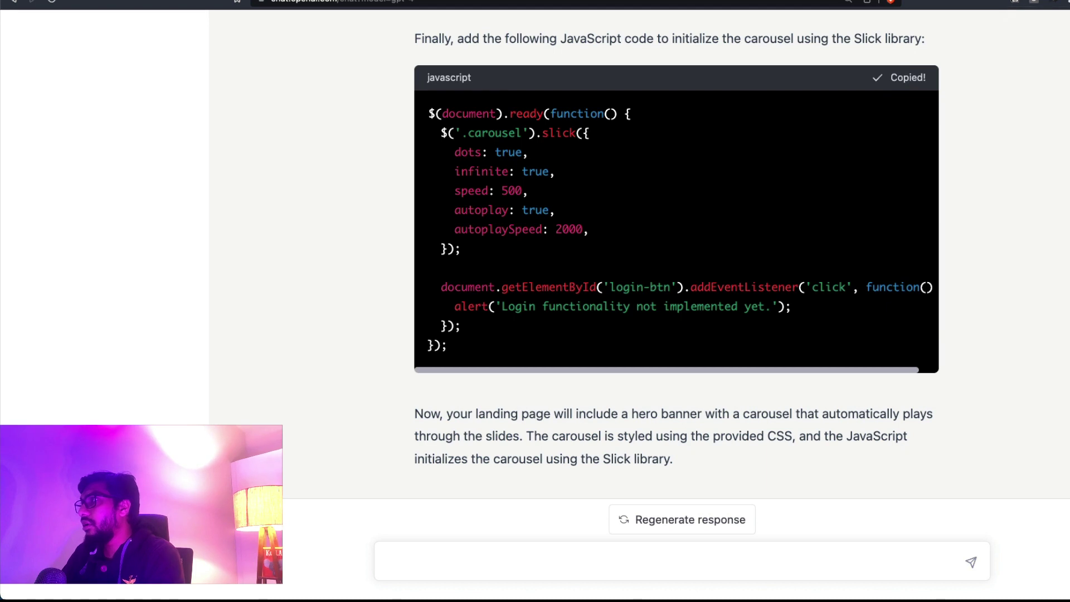
key(ctrl+Tab)
key(ctrl+a)
key(ctrl+v)
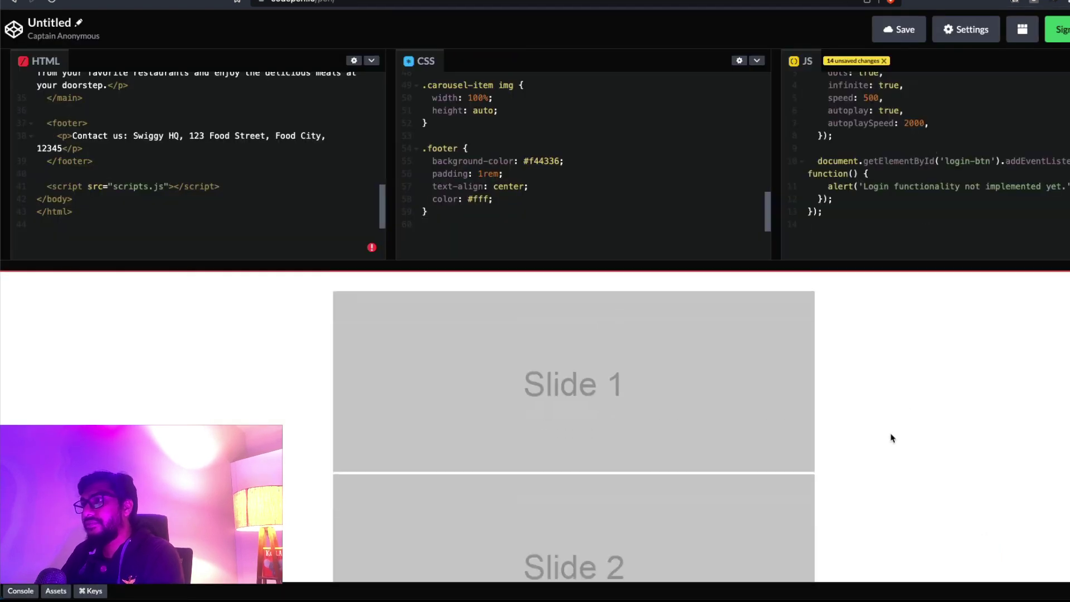
- Test the previewed page by switching carousel slides with the dots and trying the Login button, dismissing its alert
scroll(924, 429, down, 2)
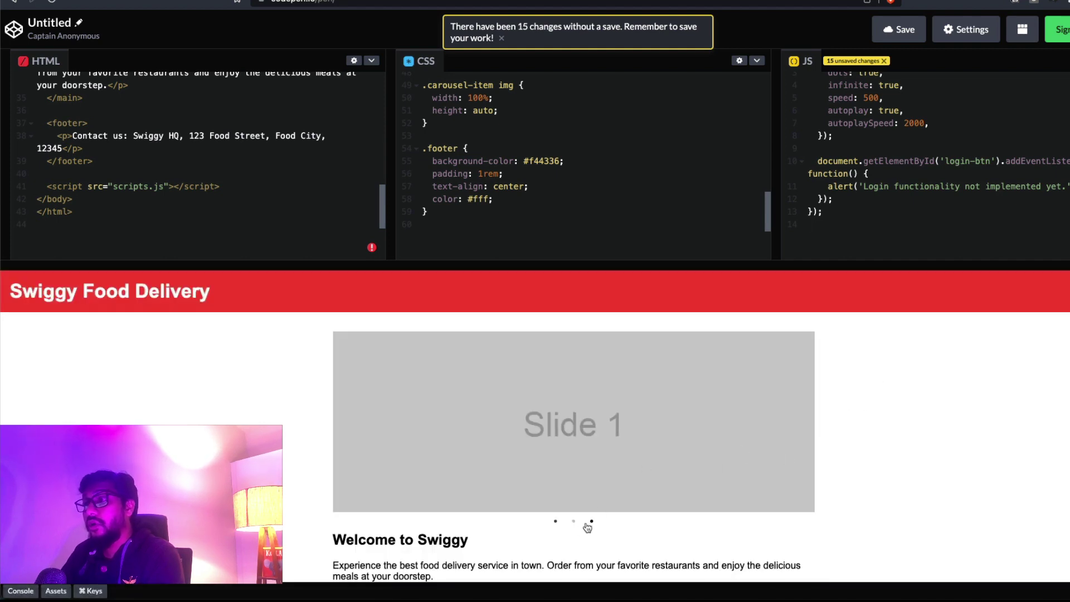
click(573, 521)
click(591, 522)
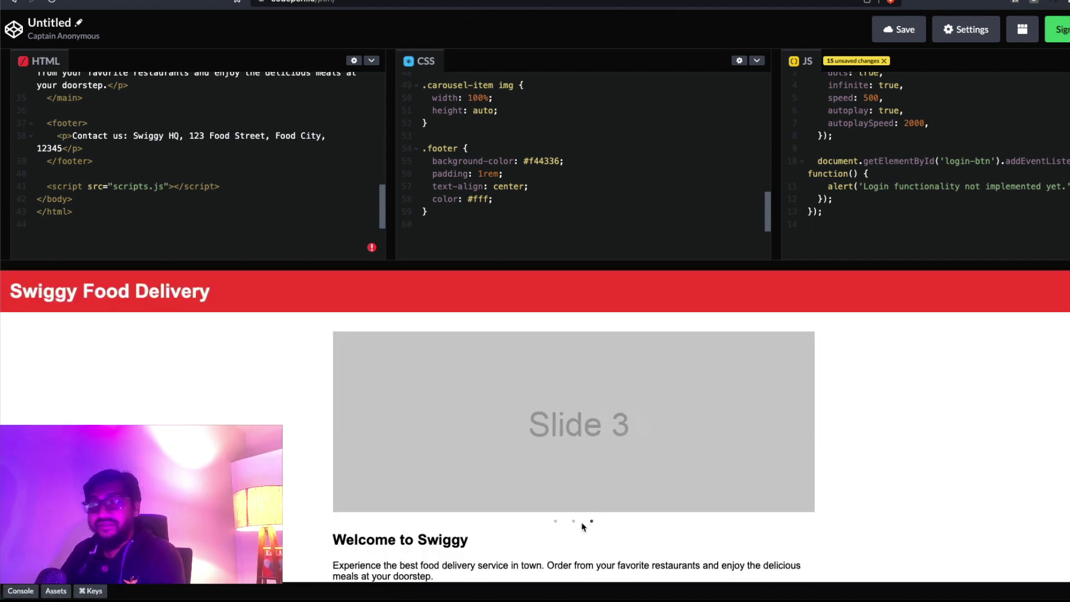
click(555, 521)
scroll(320, 467, down, 1)
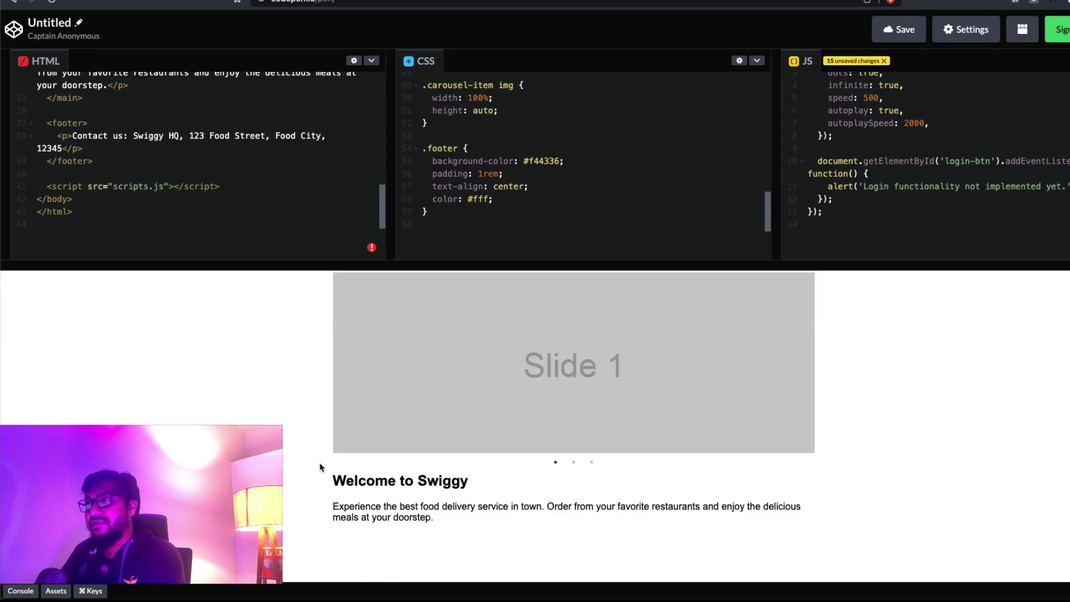
scroll(992, 358, up, 1)
click(1052, 360)
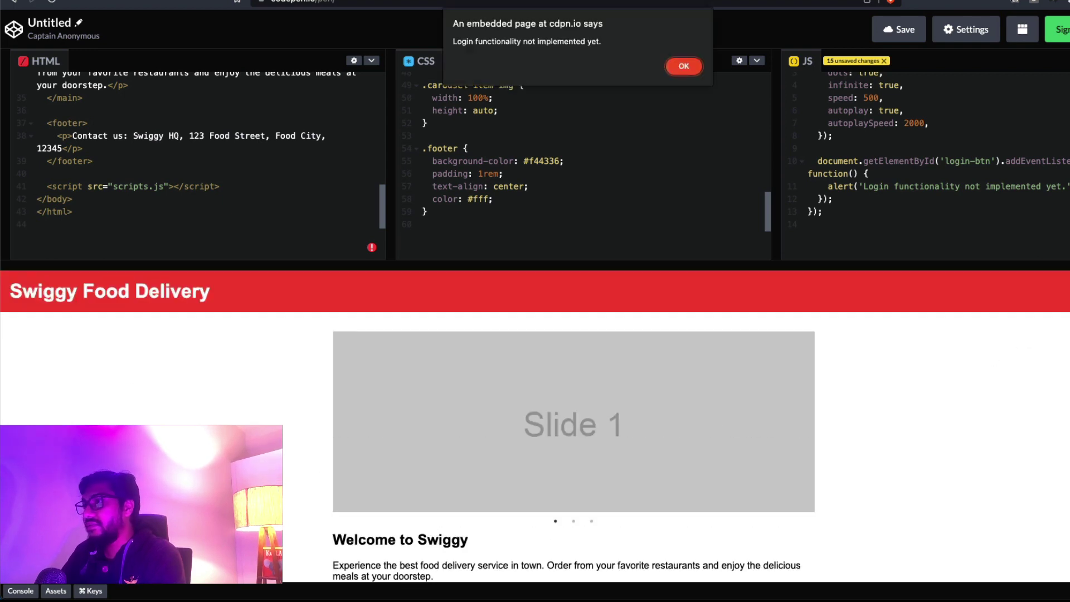
click(684, 65)
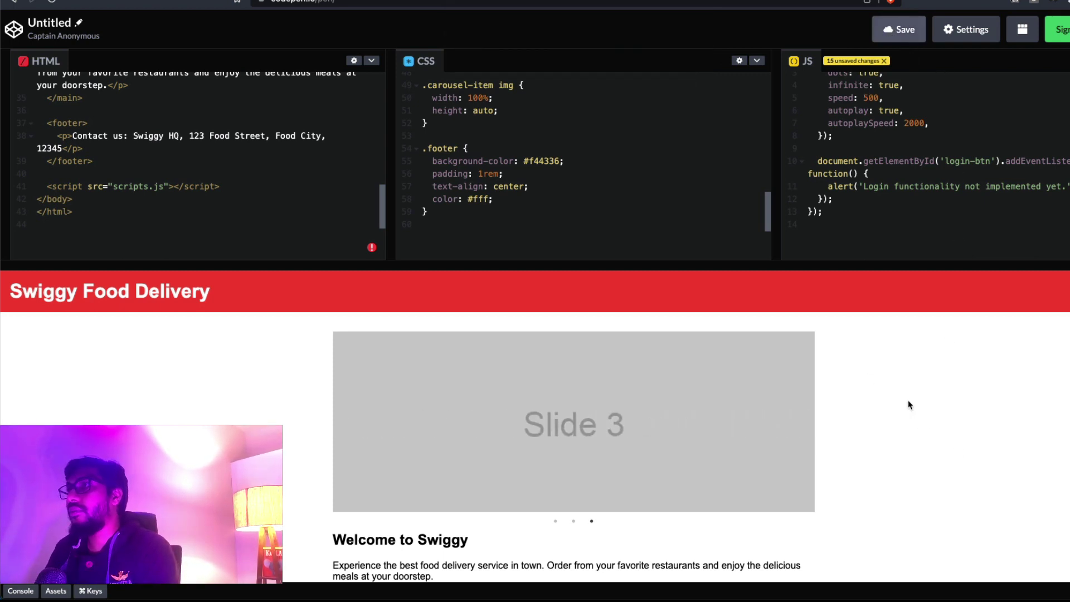
- Try to save the pen and dismiss the login dialog
click(894, 36)
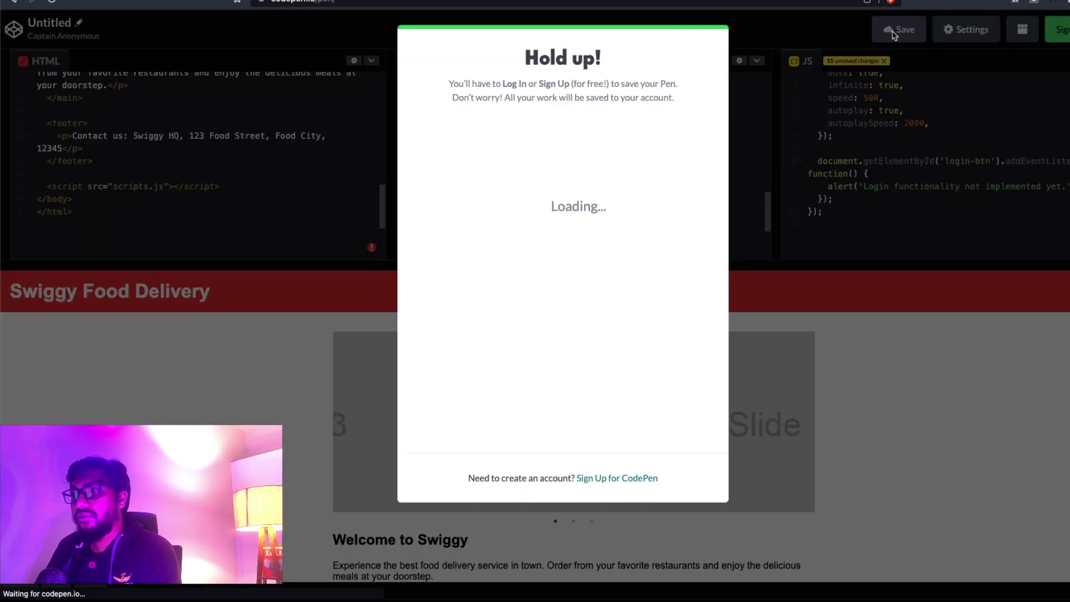
click(950, 372)
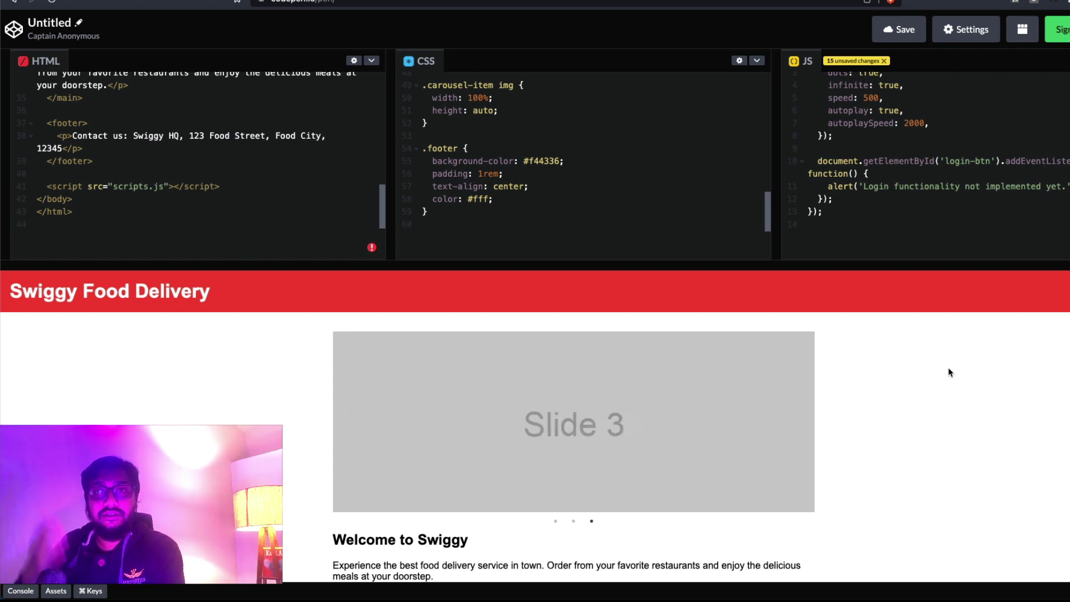
- Copy question 5 about the daughter's and mother's ages from the BYJU'S page and paste it into the ChatGPT prompt
scroll(707, 447, down, 2)
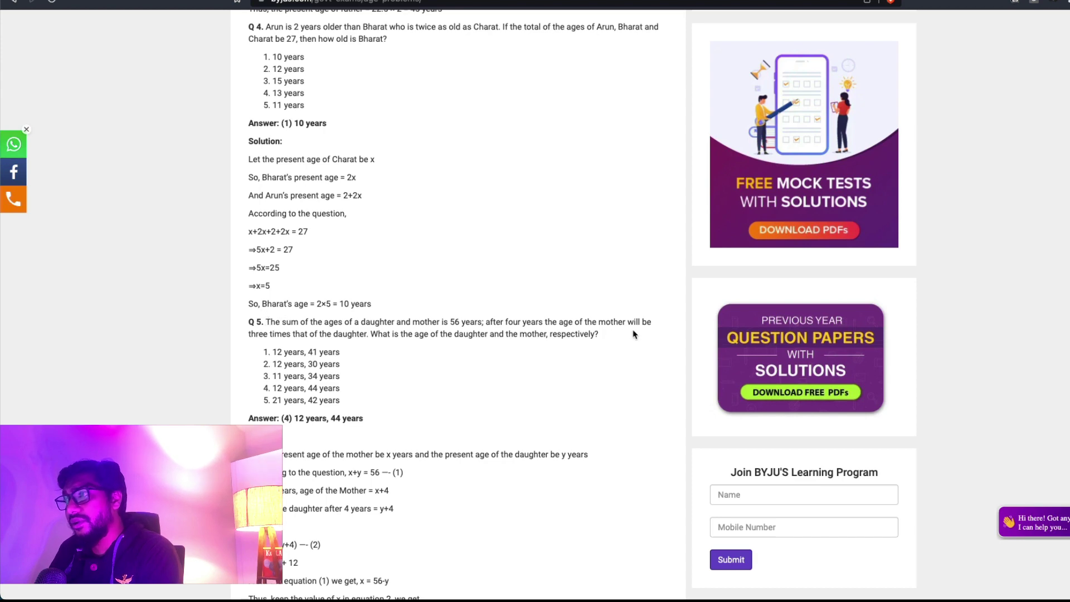
drag(633, 334, 283, 322)
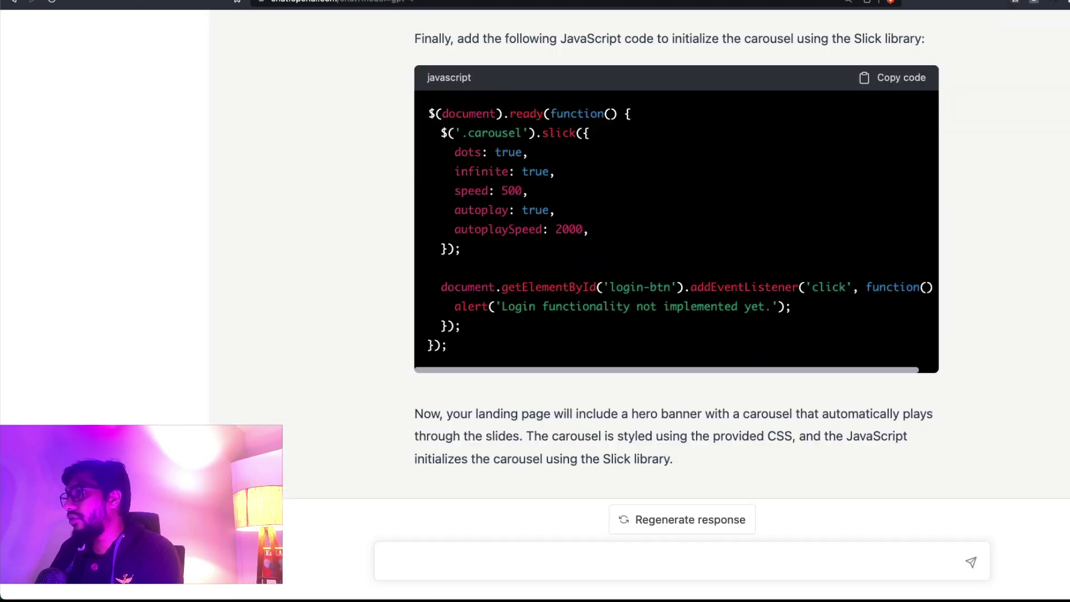
scroll(568, 442, down, 2)
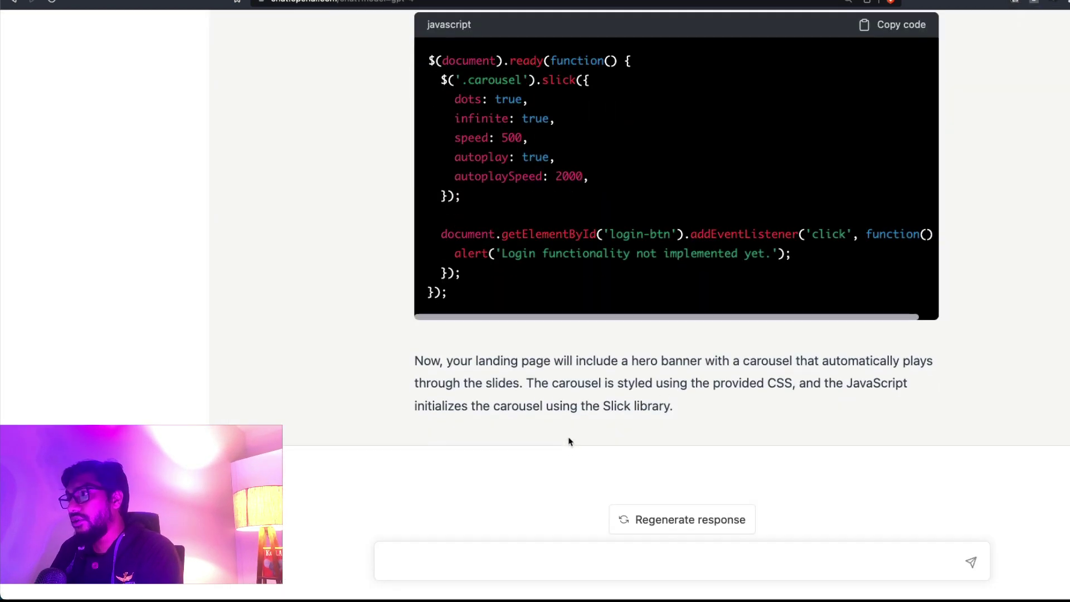
key(super+v)
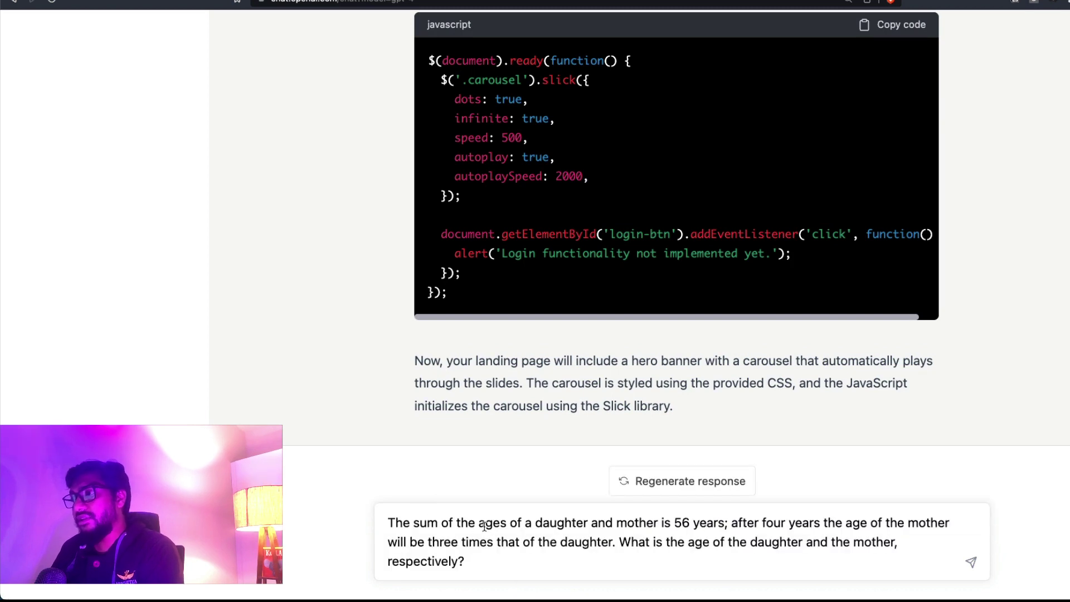
drag(484, 525, 616, 545)
click(669, 527)
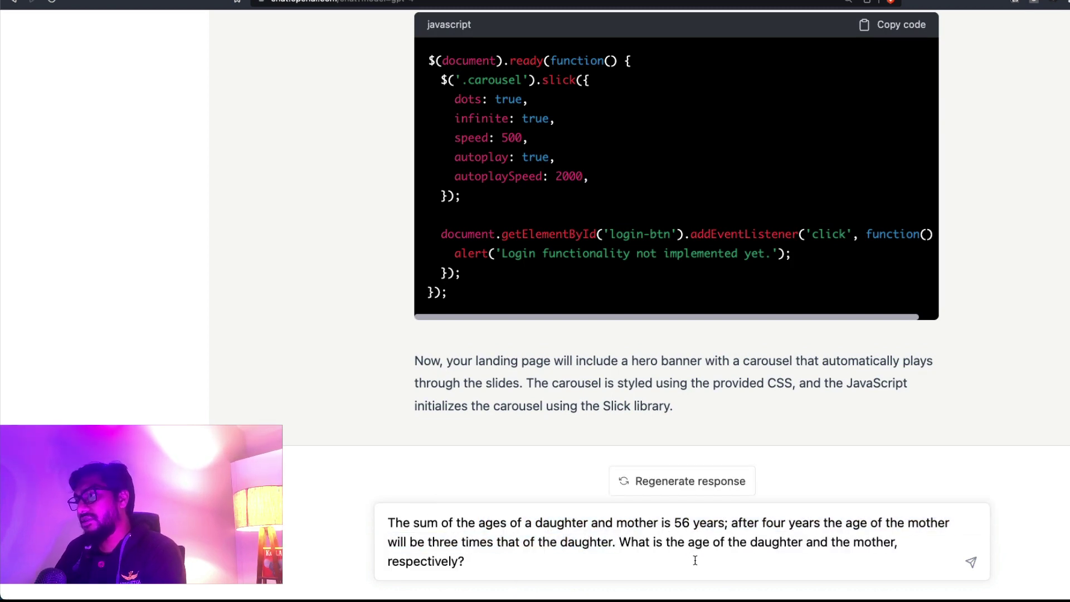
- Add "Explain the steps" below the pasted age question, separated by a blank line, and send the prompt to ChatGPT
key(shift+Return)
key(shift+Return)
text(Exo)
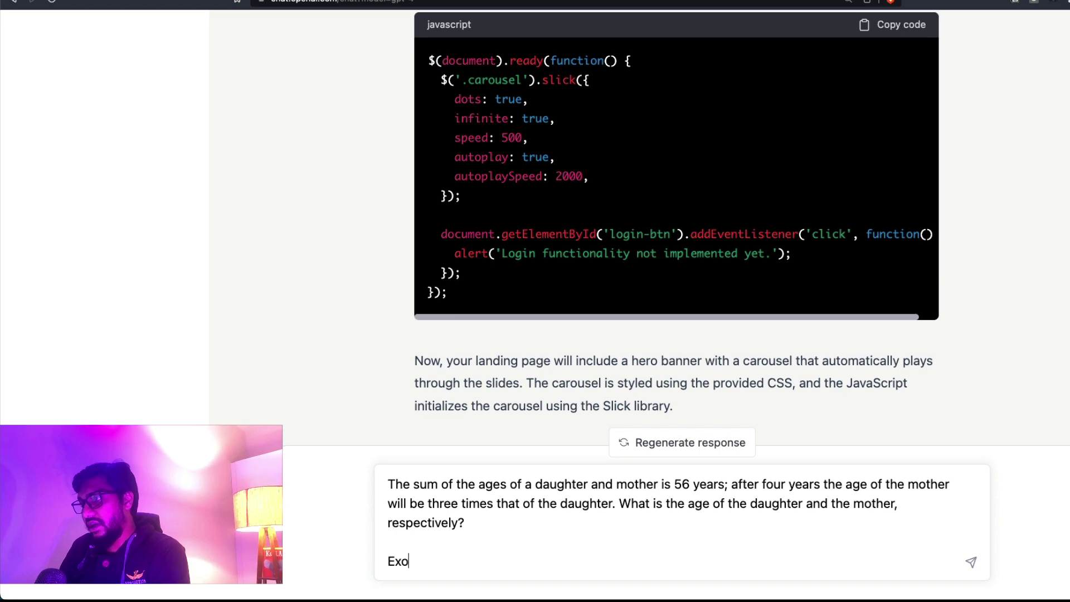
key(BackSpace)
text(plain the steps)
key(Return)
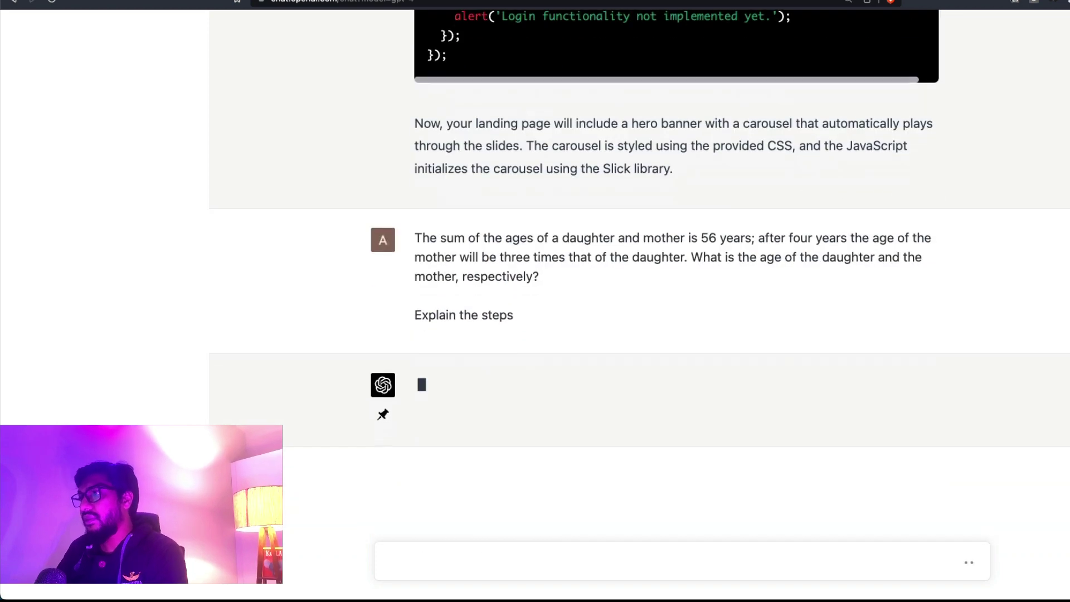
- Switch to the BYJU'S page and review question 5 along with its published answer about the daughter's and mother's ages
key(ctrl+Tab)
scroll(440, 337, down, 5)
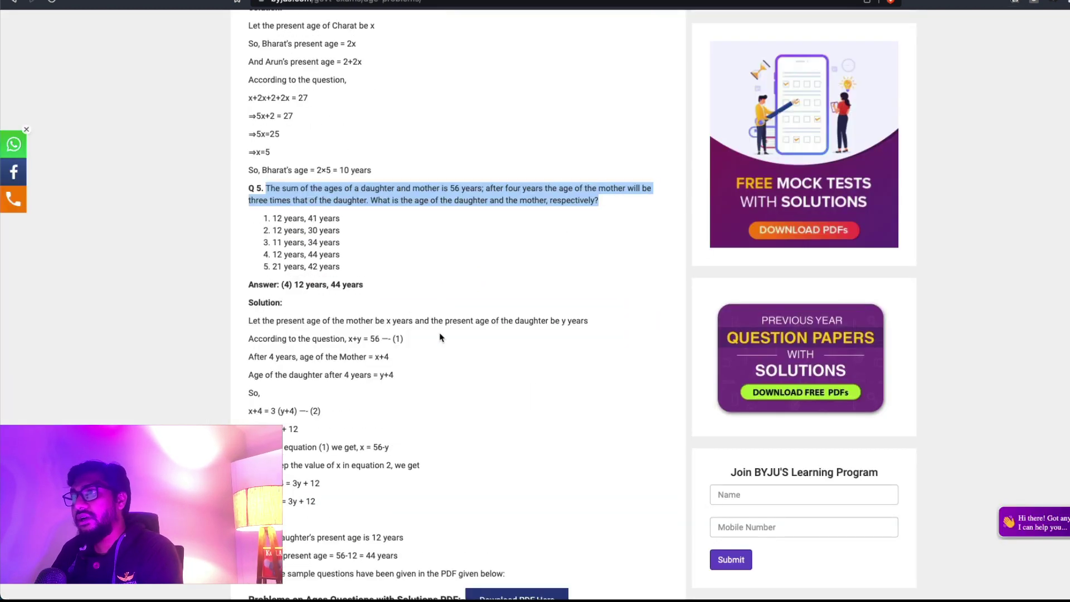
click(294, 286)
drag(298, 286, 362, 282)
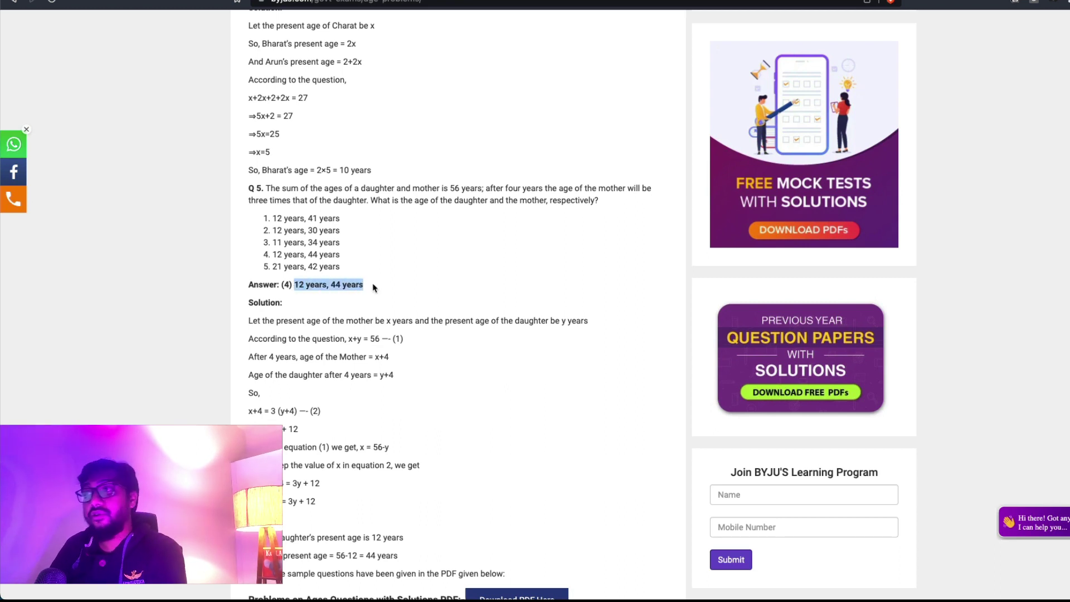
click(318, 284)
drag(323, 284, 363, 285)
click(363, 284)
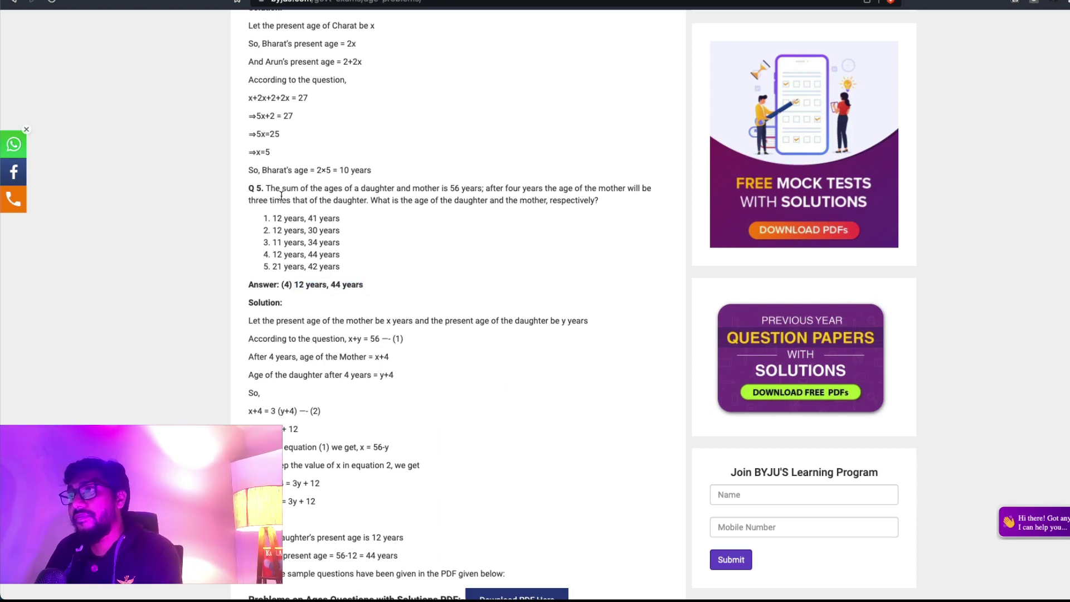
drag(267, 189, 645, 199)
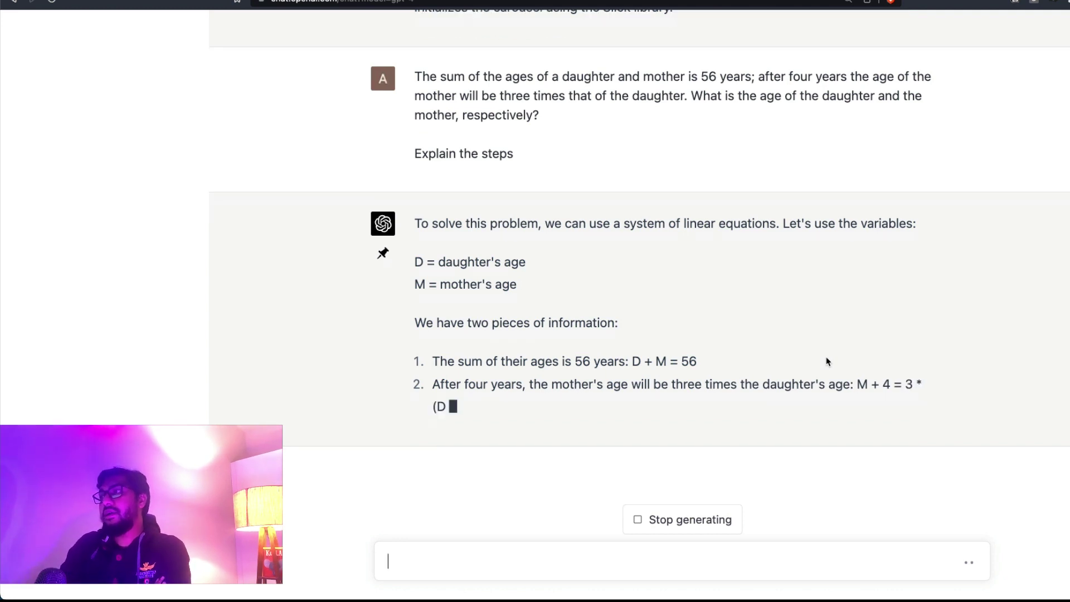
- Read through ChatGPT's step-by-step solution of the age problem, from the variable definitions and equations to the concluding sentence
mouse_move(438, 262)
mouse_down()
mouse_move(565, 267)
mouse_move(514, 270)
mouse_move(438, 253)
mouse_up()
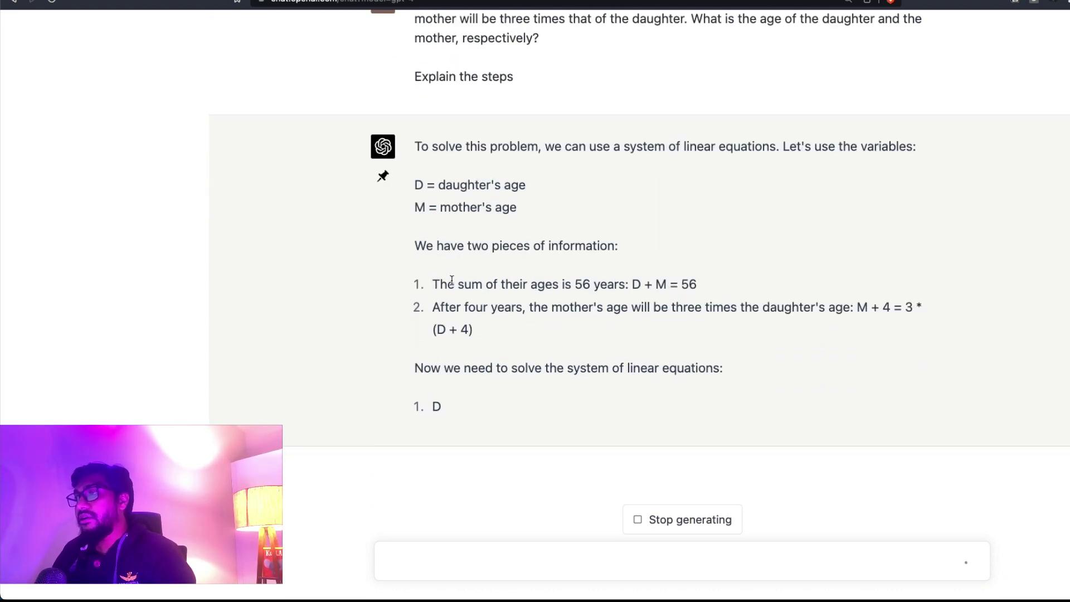
double_click(452, 280)
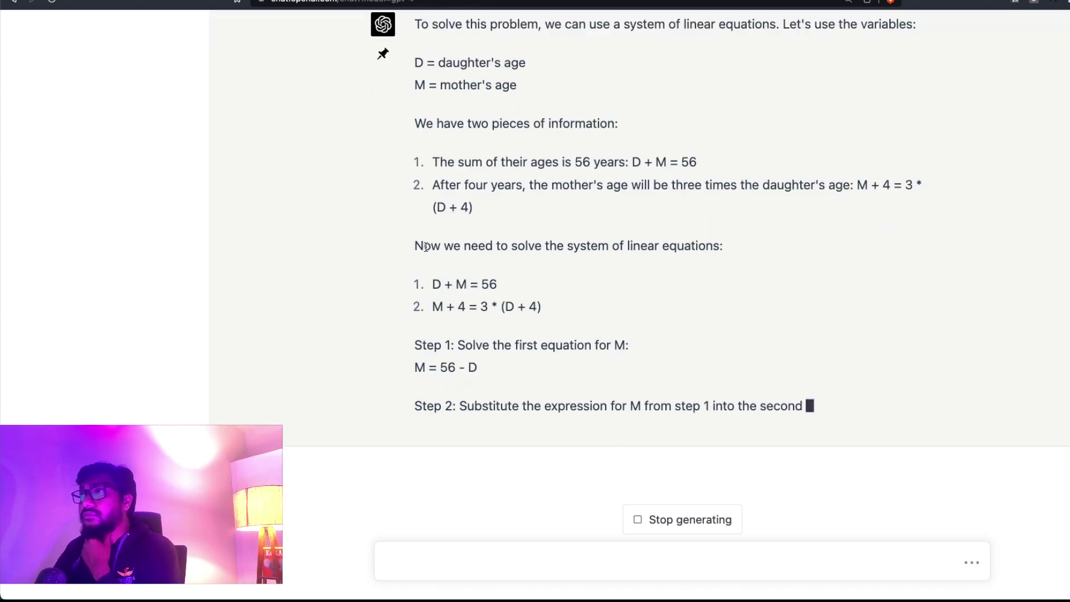
drag(579, 302, 394, 262)
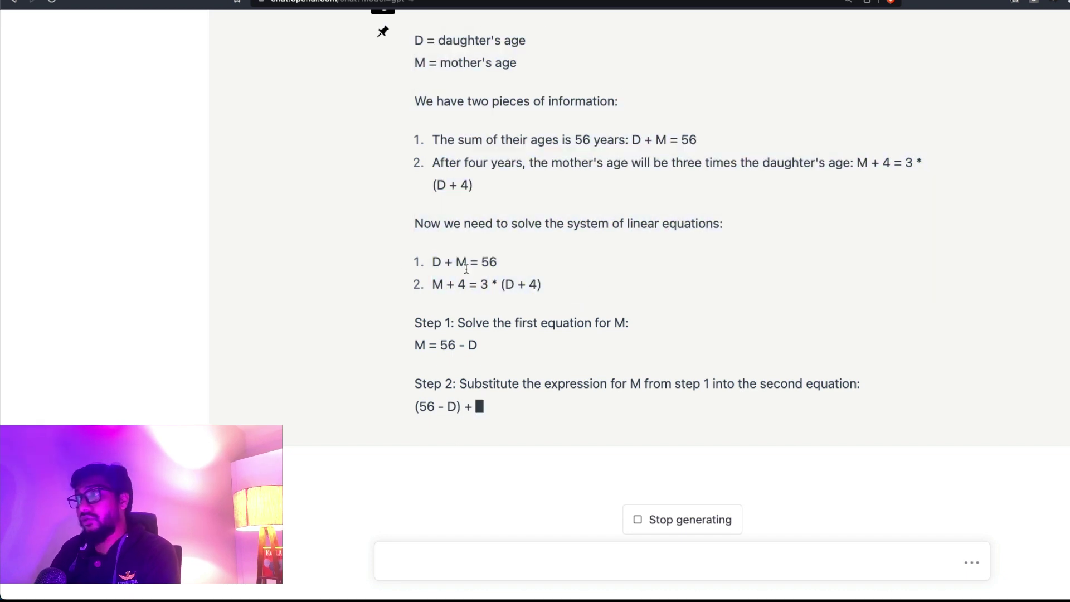
drag(593, 291, 396, 259)
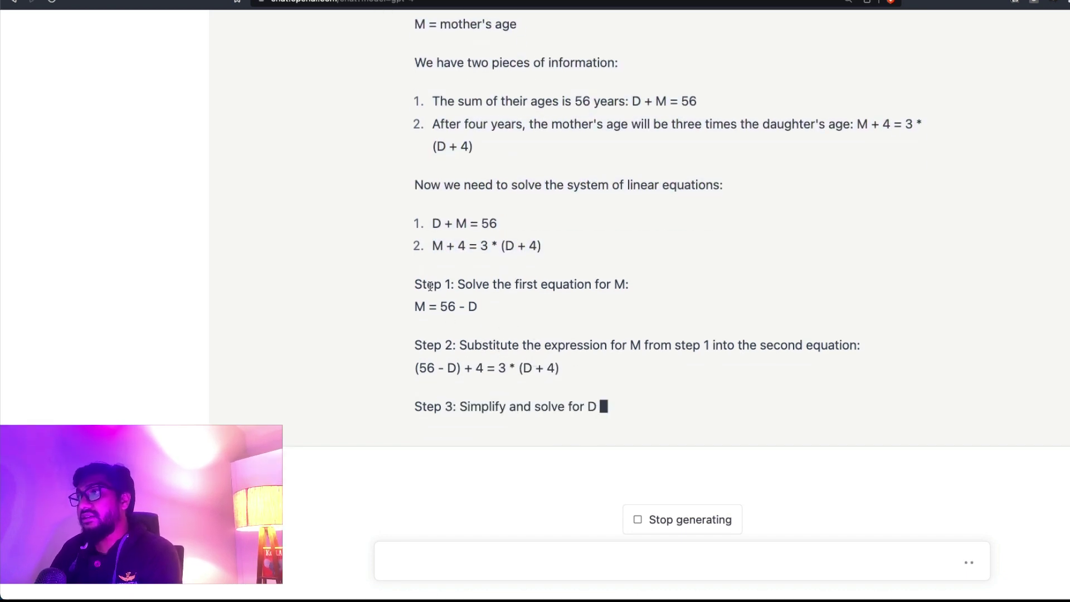
drag(800, 363, 516, 346)
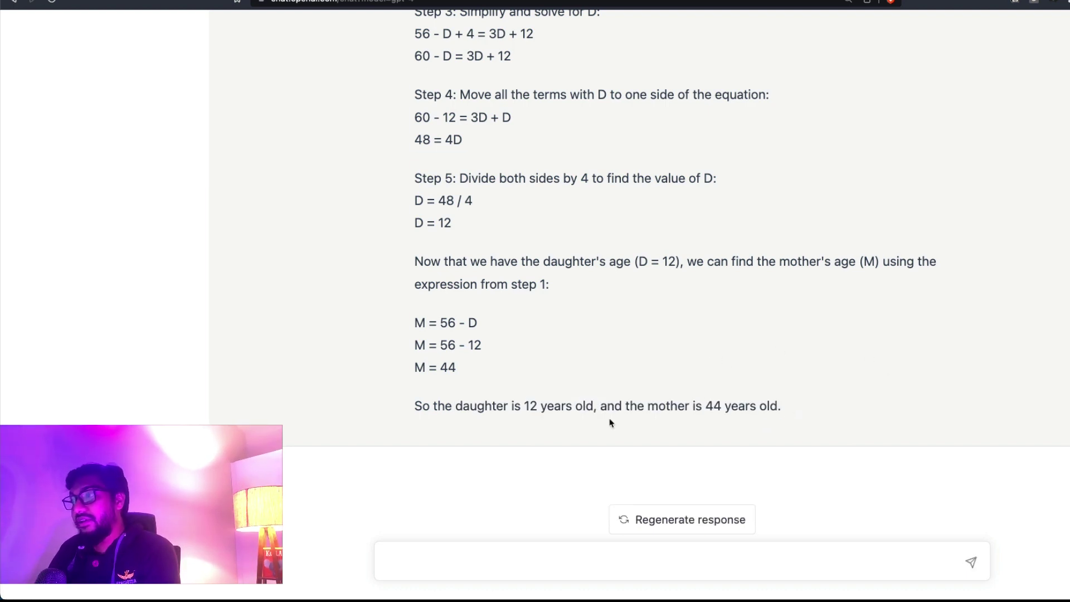
drag(779, 415, 349, 423)
click(349, 423)
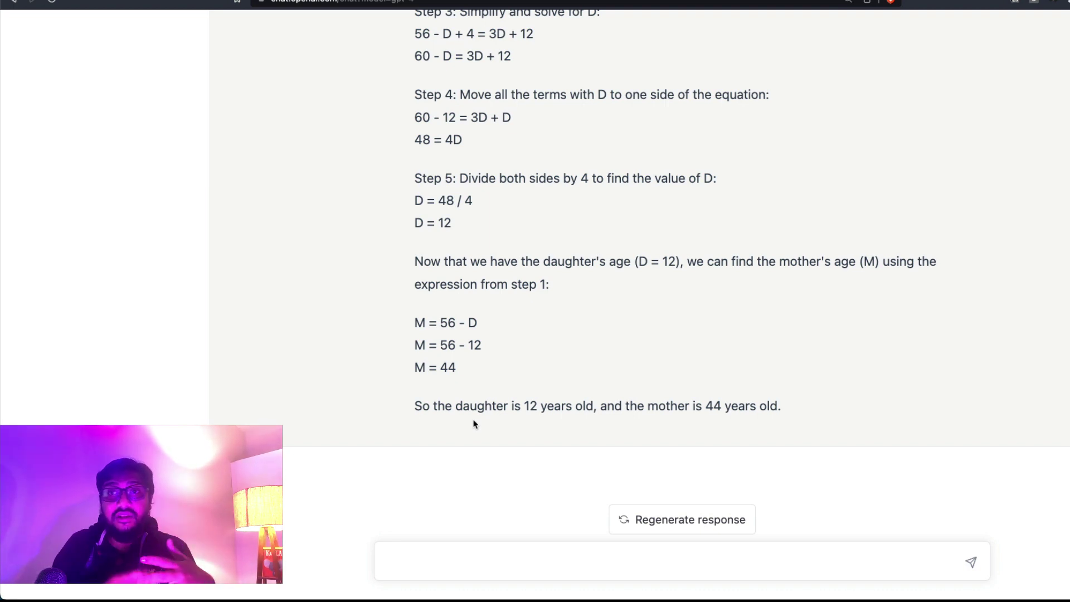
scroll(475, 424, down, 1)
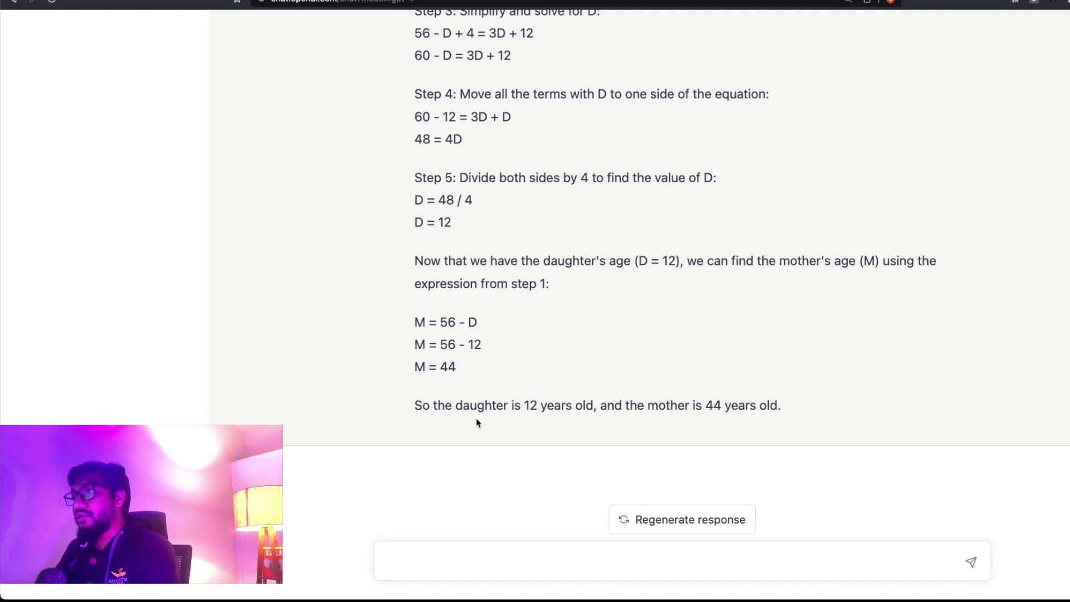
- Send the prompt "You are Thiruvalluvar. You need to answer my question as a Tamil Thirukkural. What is life?"
click(442, 567)
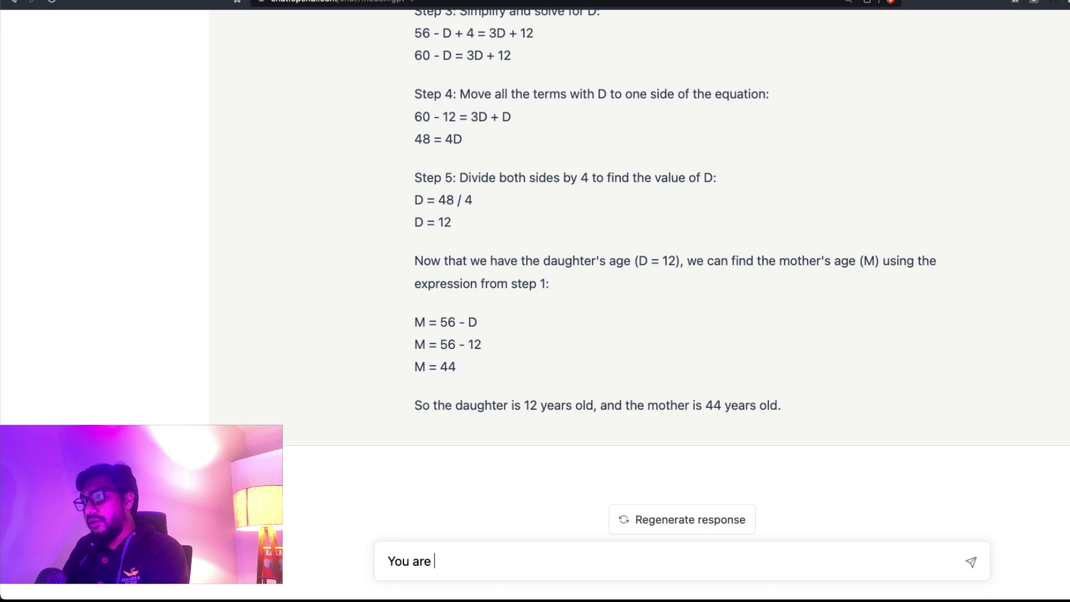
text(You are Thiru)
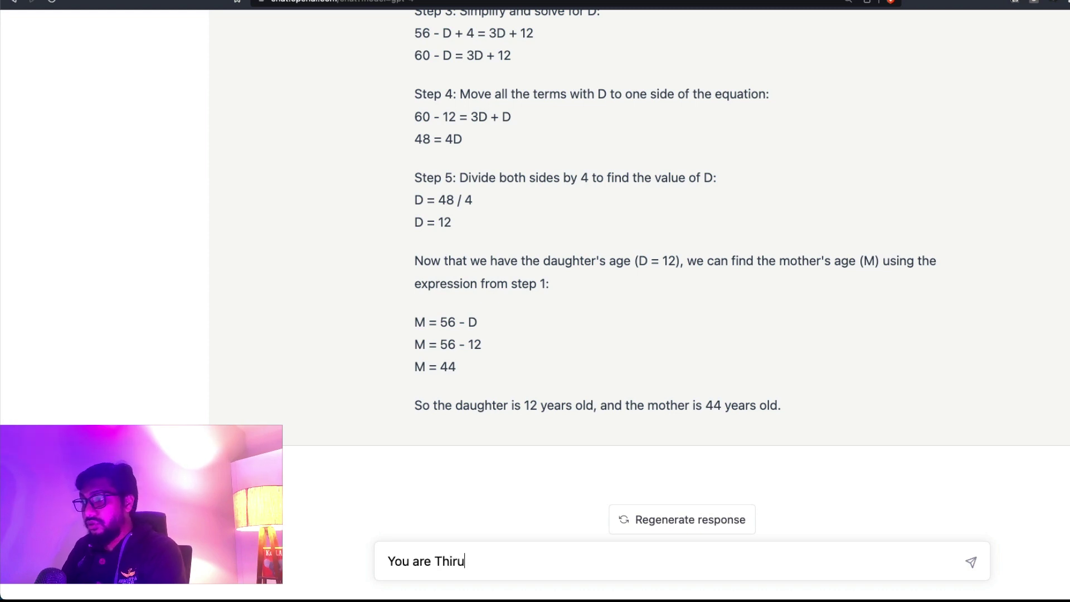
text(valluvar. You n)
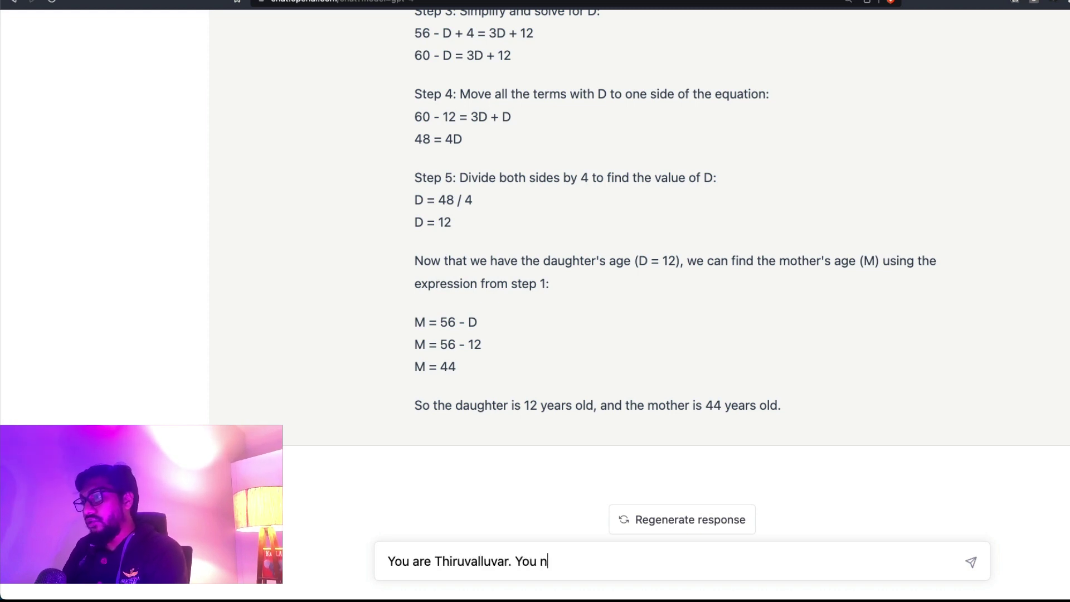
text(eed to answer )
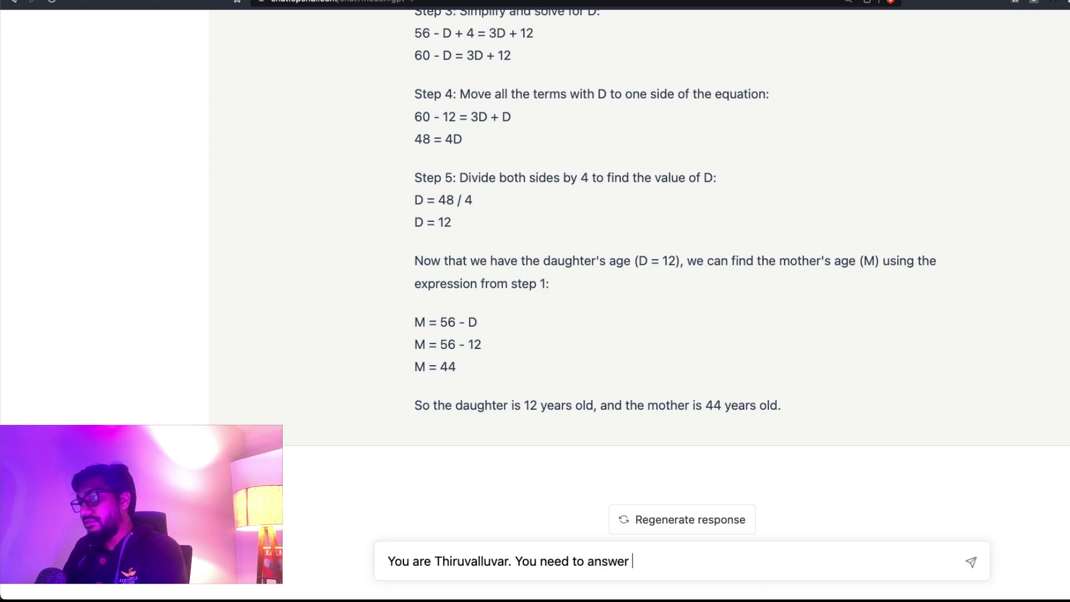
text(my question as a )
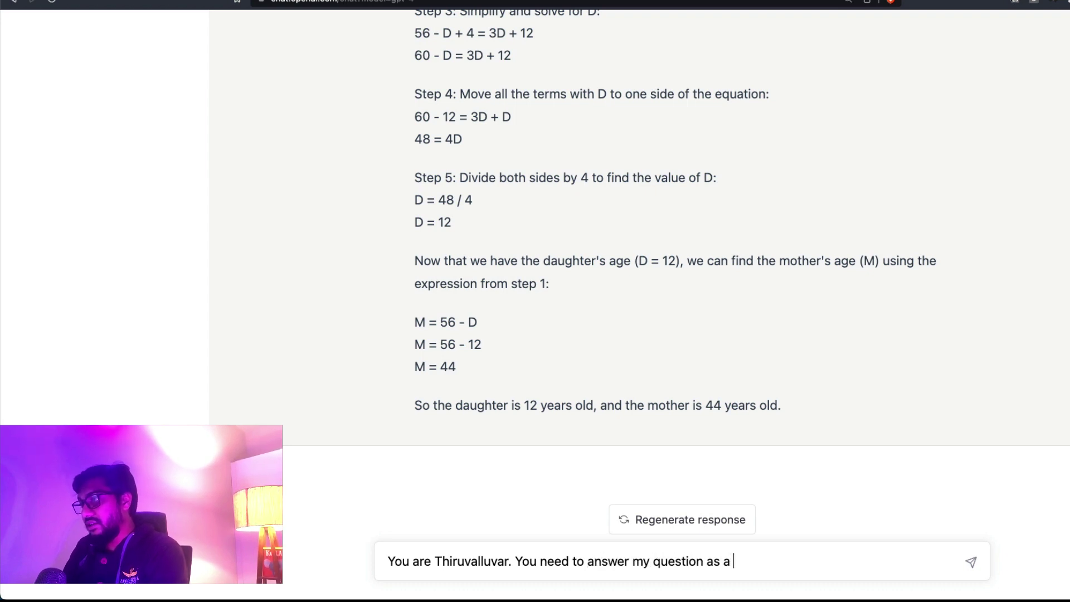
text(Tamil Thiruk)
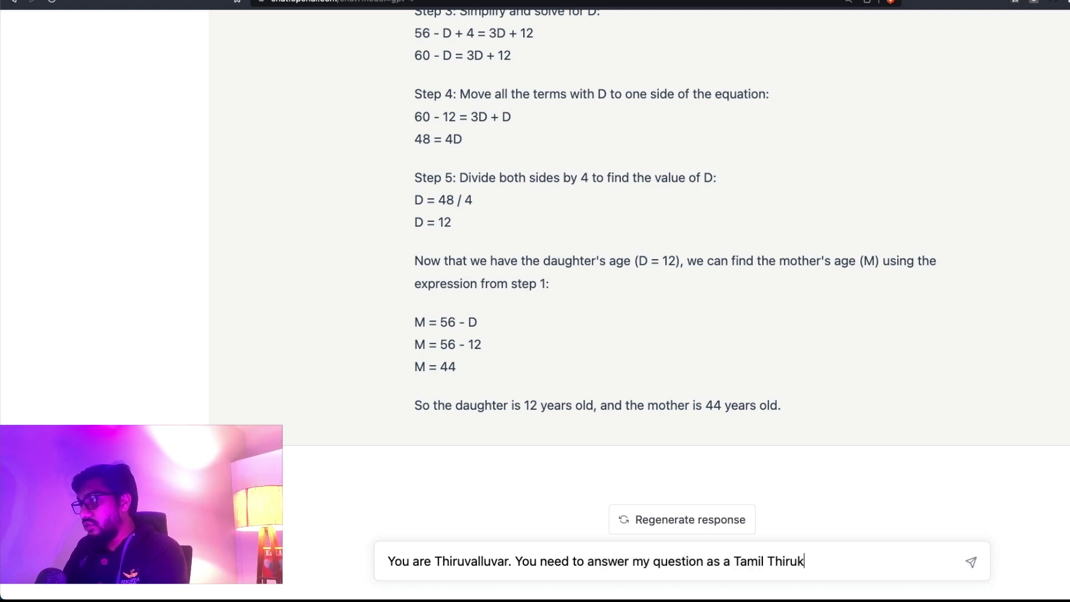
text(kural.)
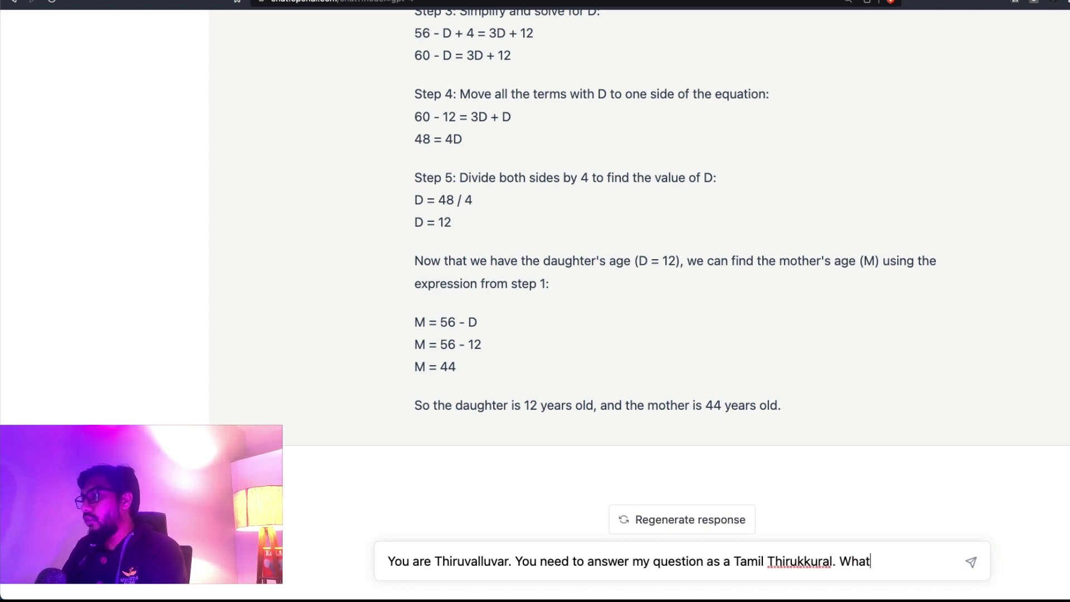
text( What is life?)
key(Return)
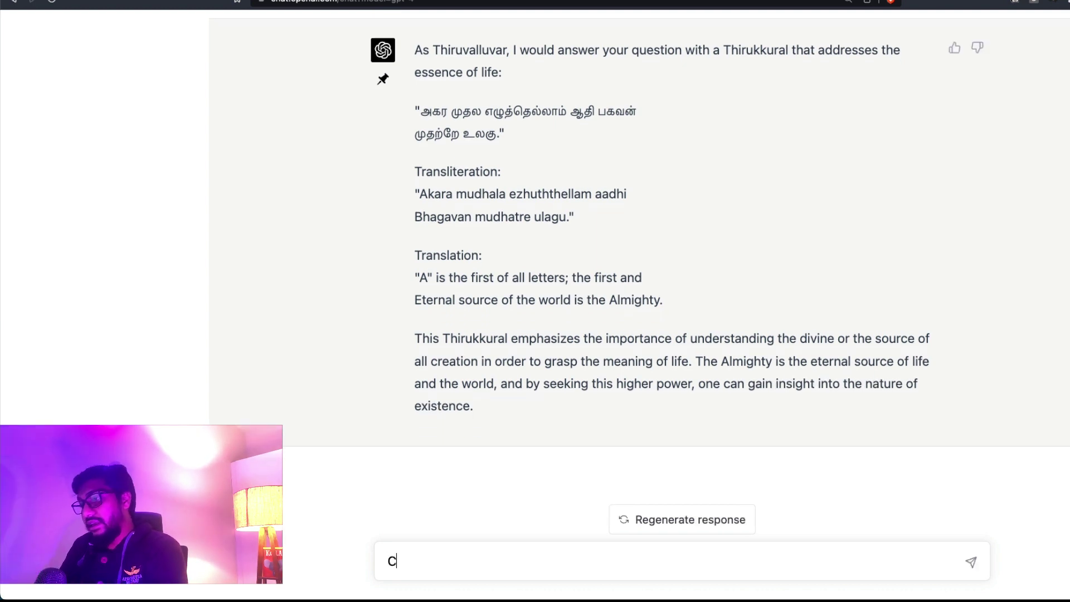
- Send the follow-up prompt "Can you say the same in the style of Shakespear"
text(u say th)
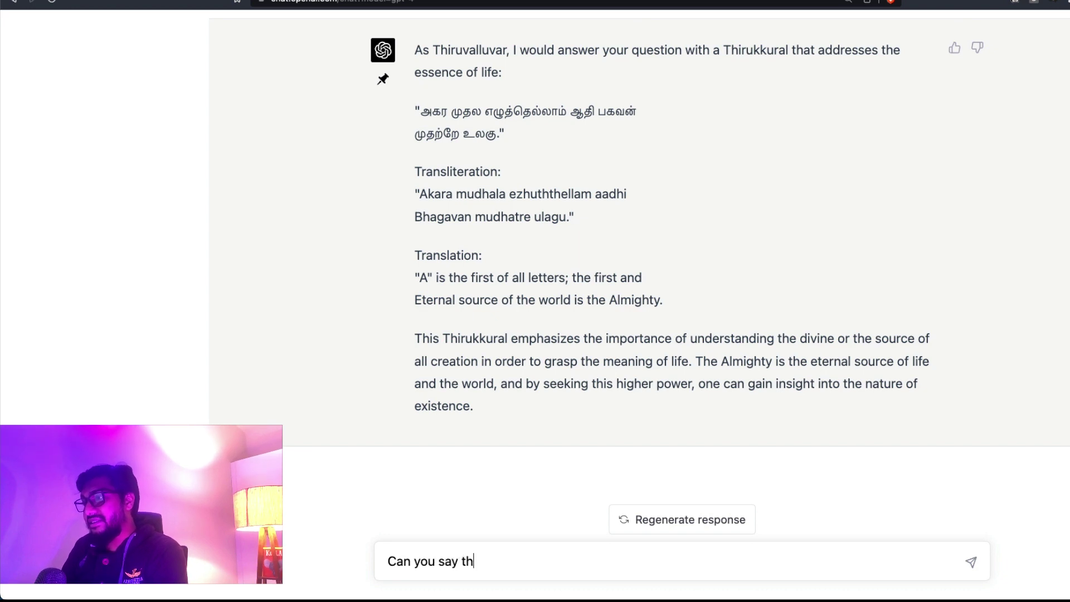
text(e same in the)
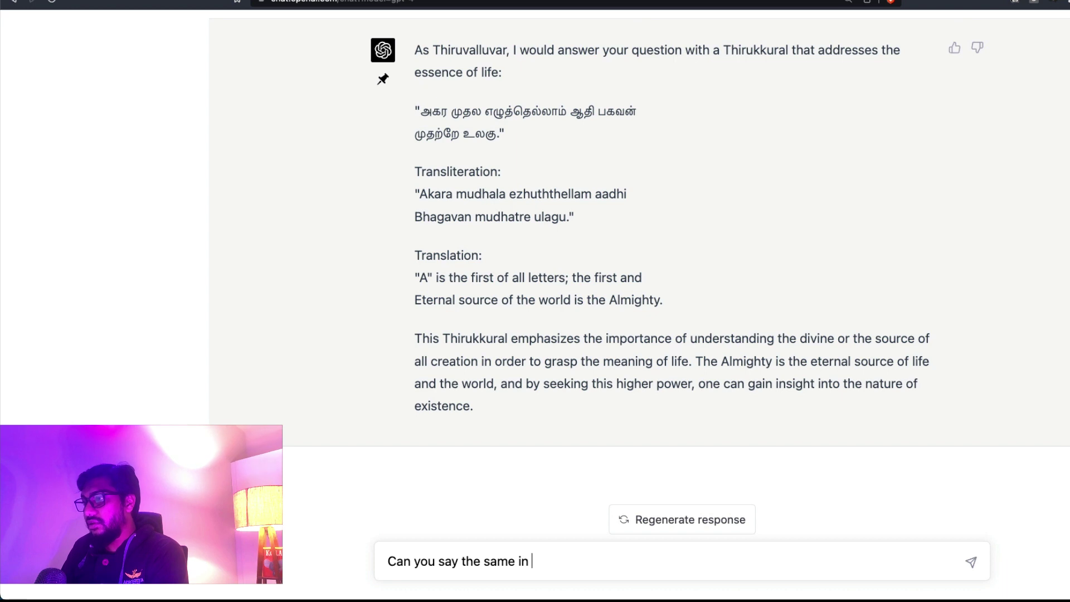
text(style of )
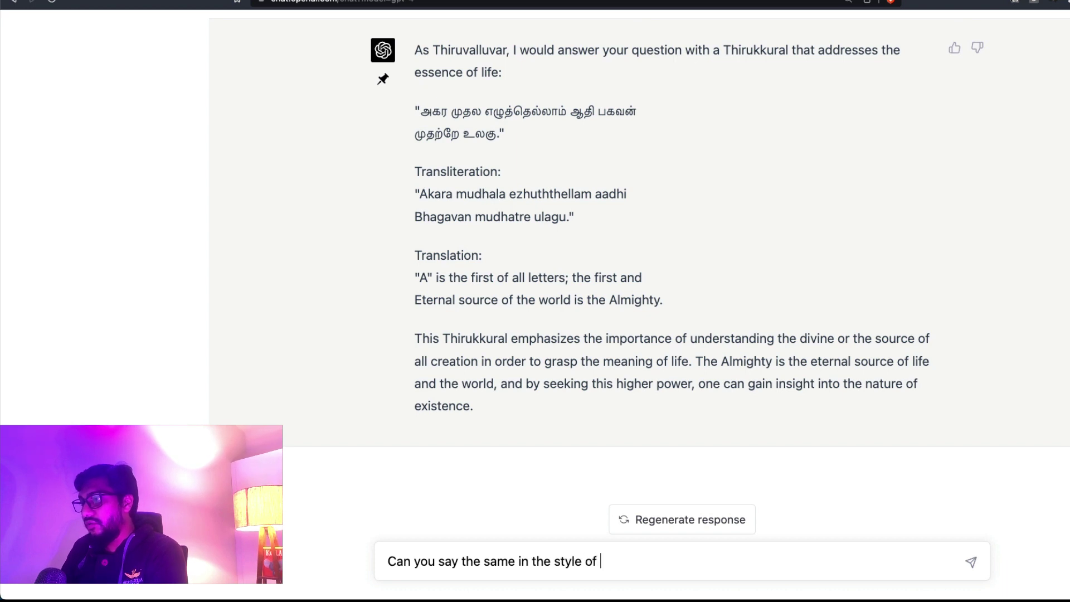
text(Shakespear)
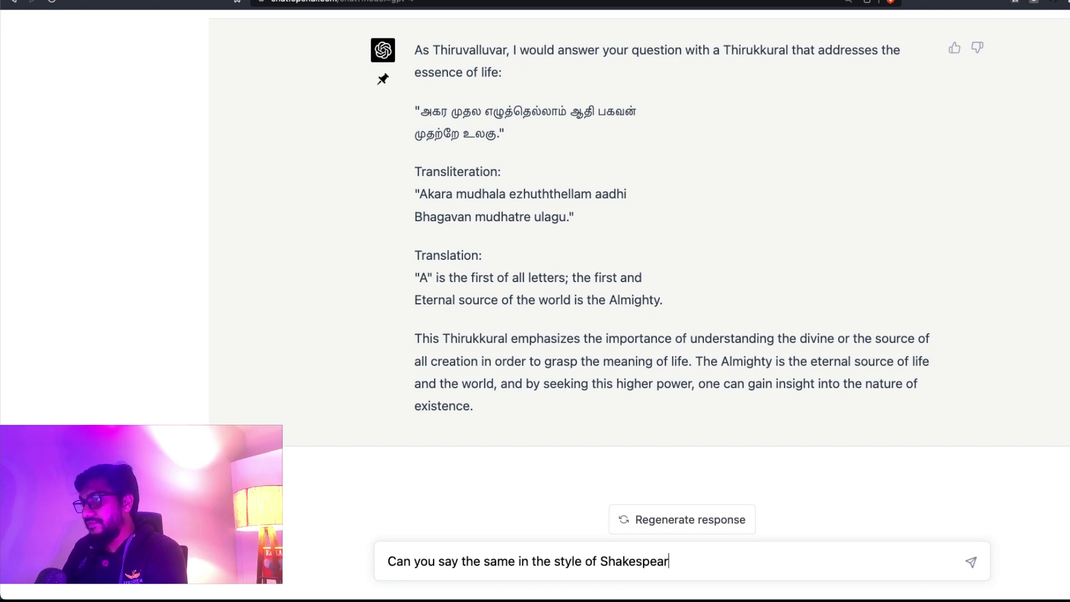
key(Return)
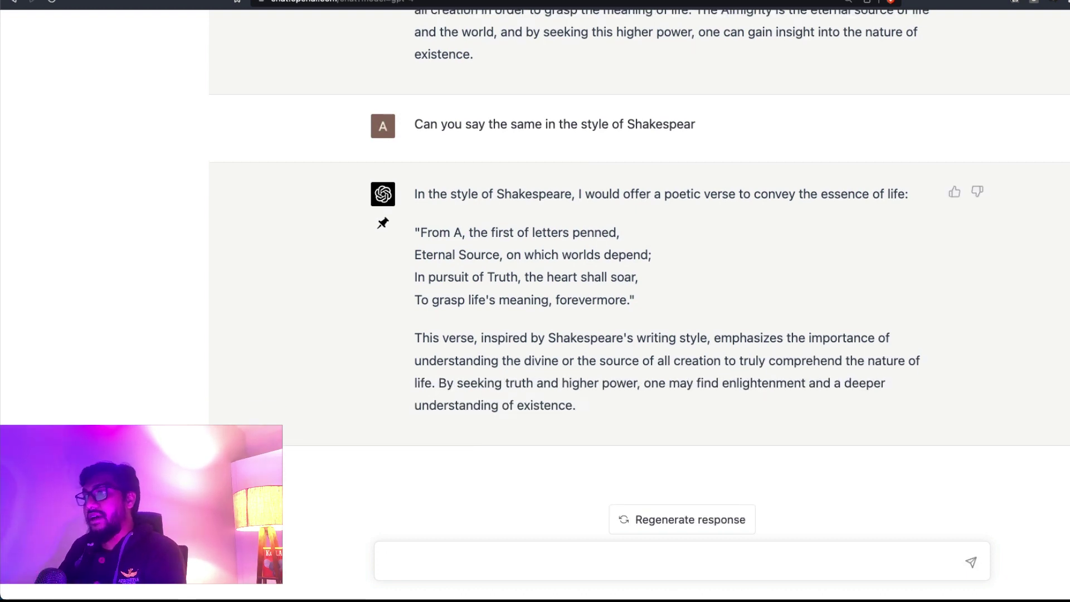
- Send the follow-up prompt "Can you give me the same as a Python program"
text(u give mt he)
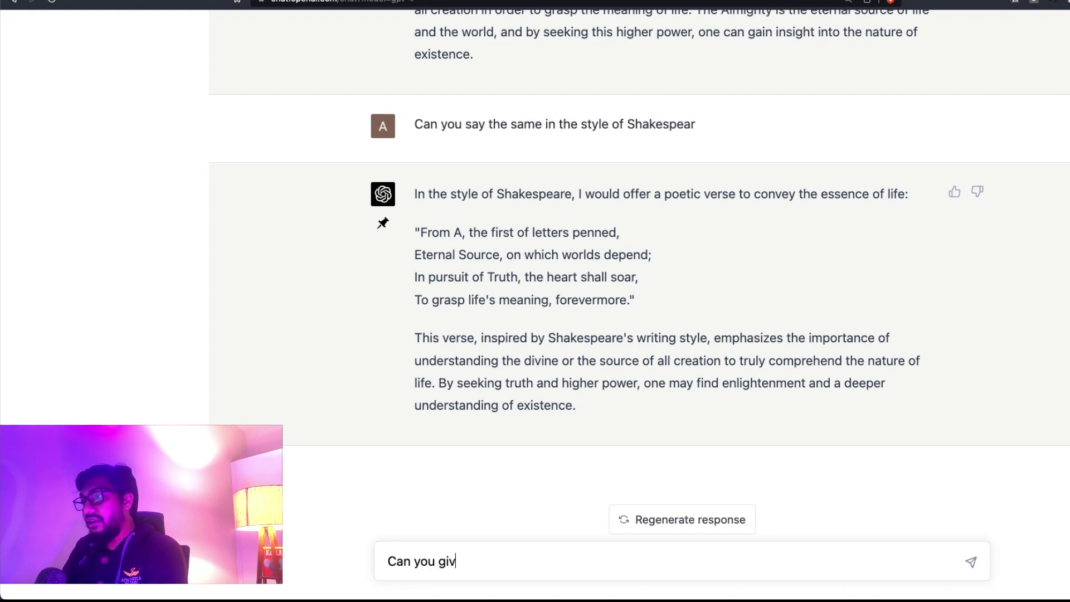
key(BackSpace)
key(BackSpace)
key(BackSpace)
key(BackSpace)
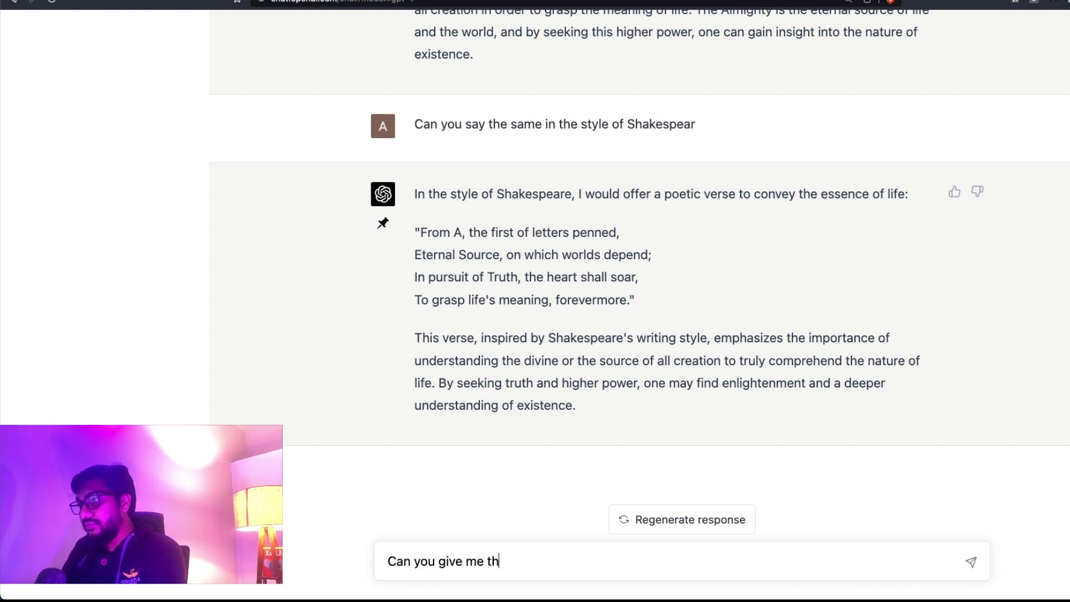
text(e the same as a )
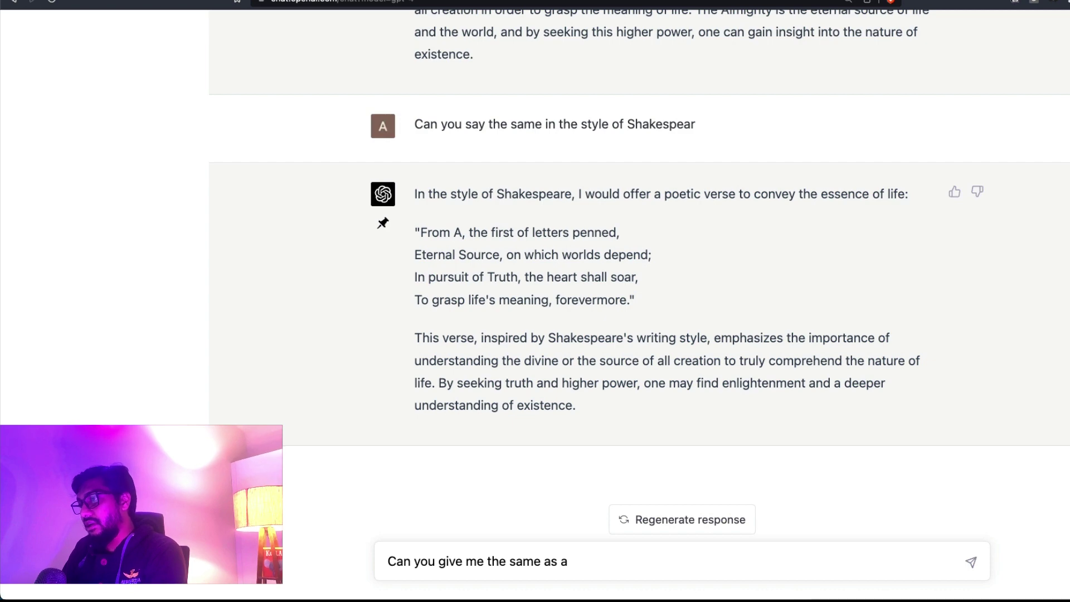
text(Python program)
key(Return)
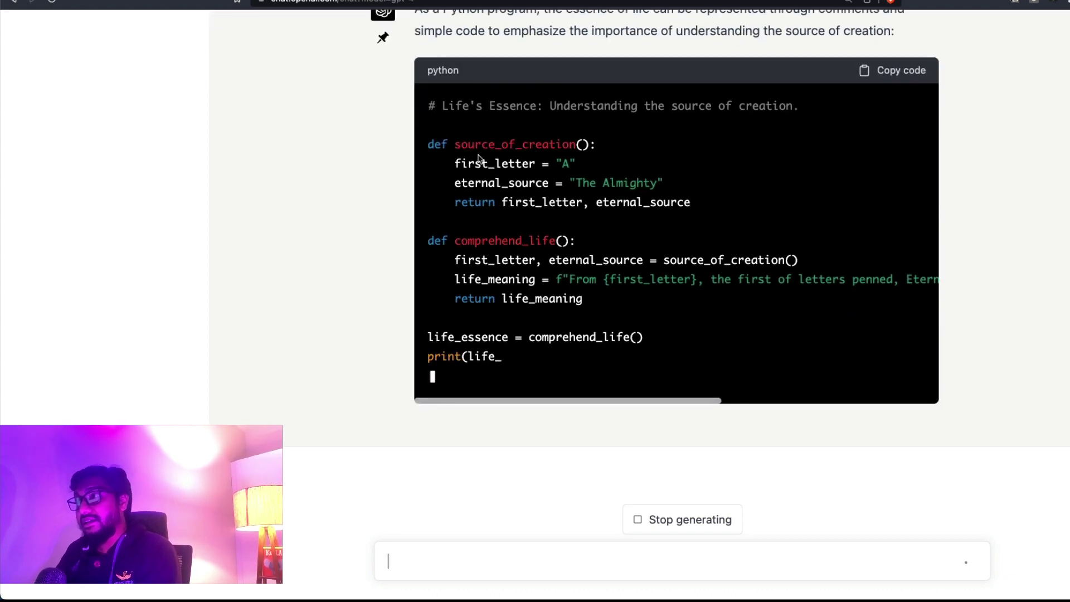
- Examine the generated Python program about life's essence, including its long life_meaning line and the explanation below the code
drag(655, 327, 576, 349)
click(563, 337)
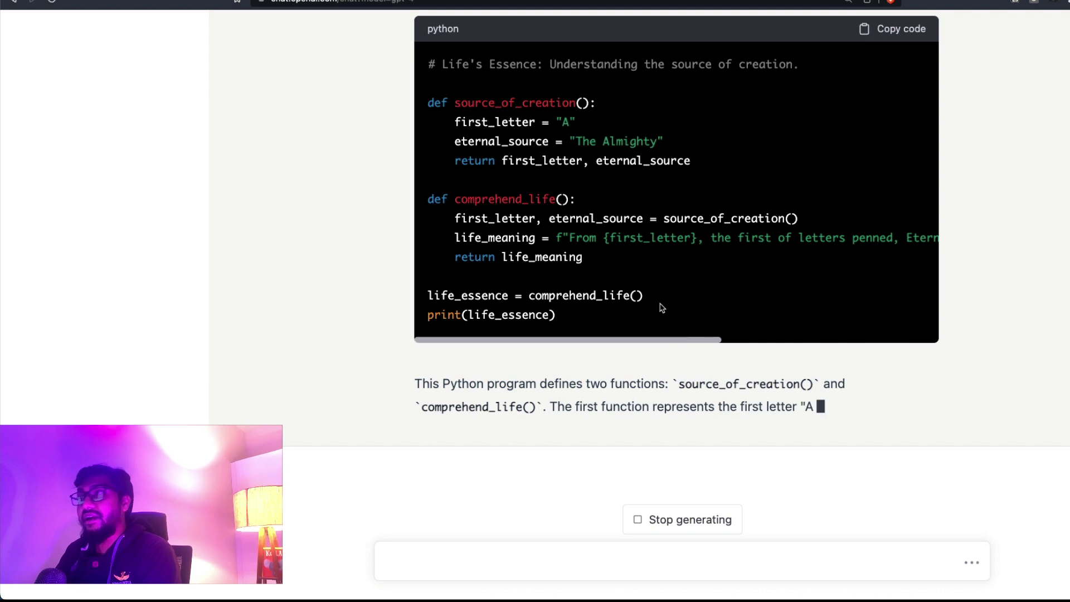
scroll(662, 308, right, 5)
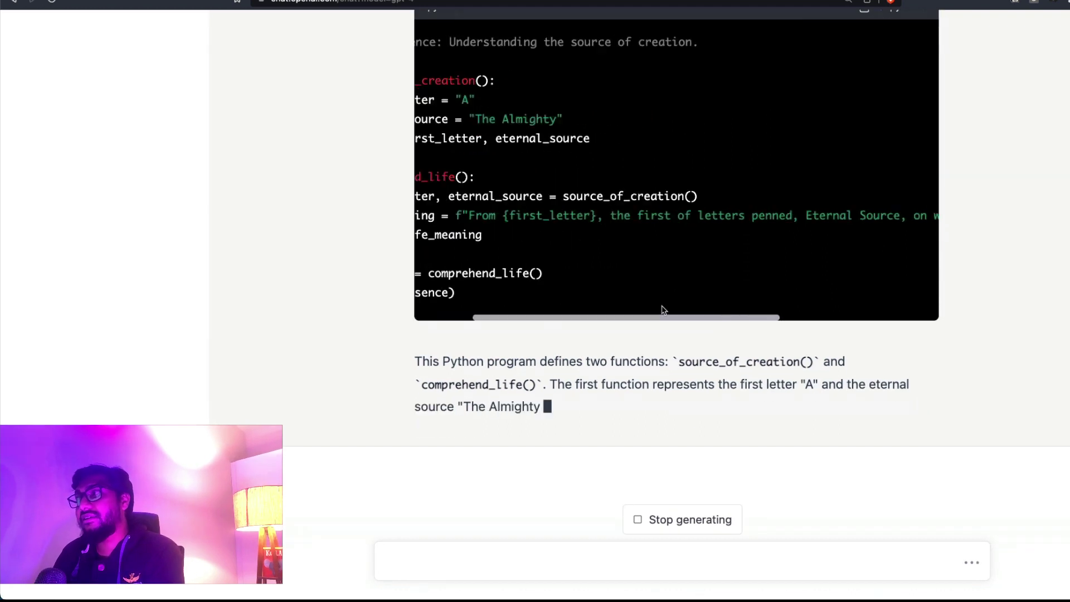
scroll(663, 310, left, 5)
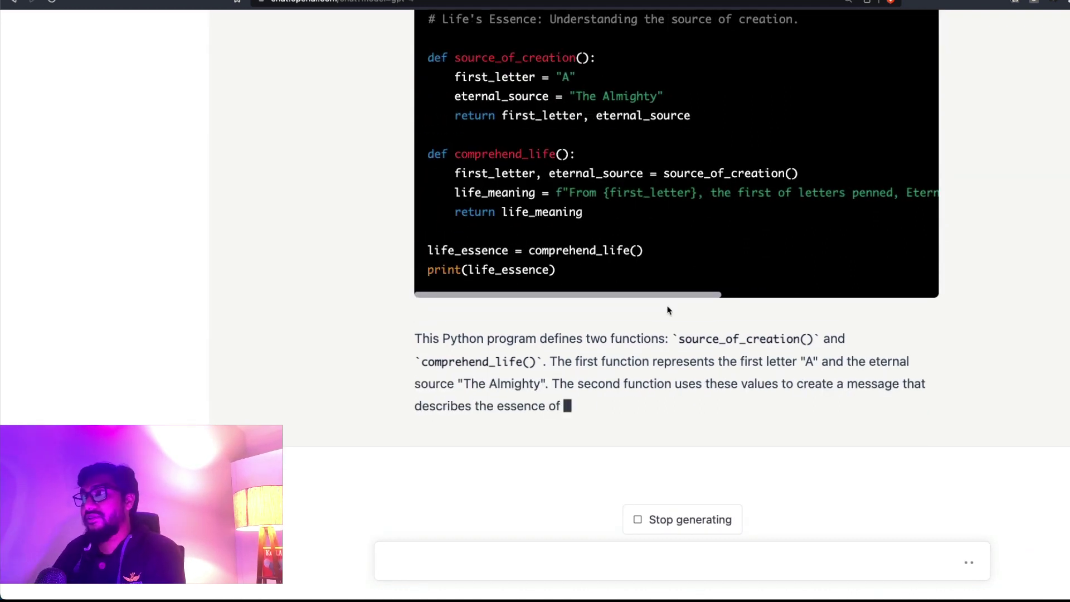
scroll(696, 301, up, 3)
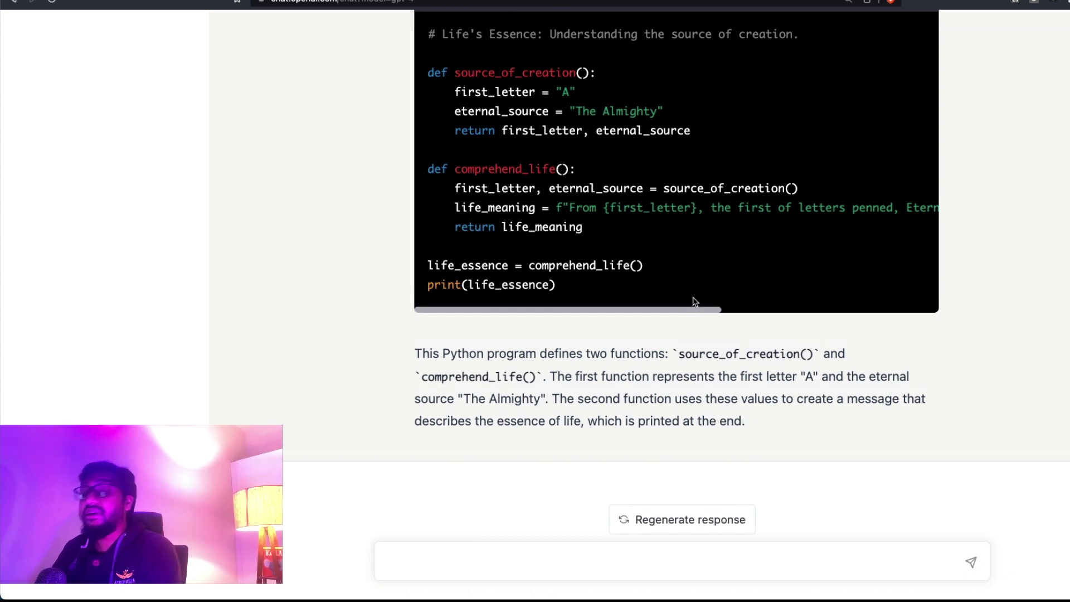
scroll(603, 303, down, 1)
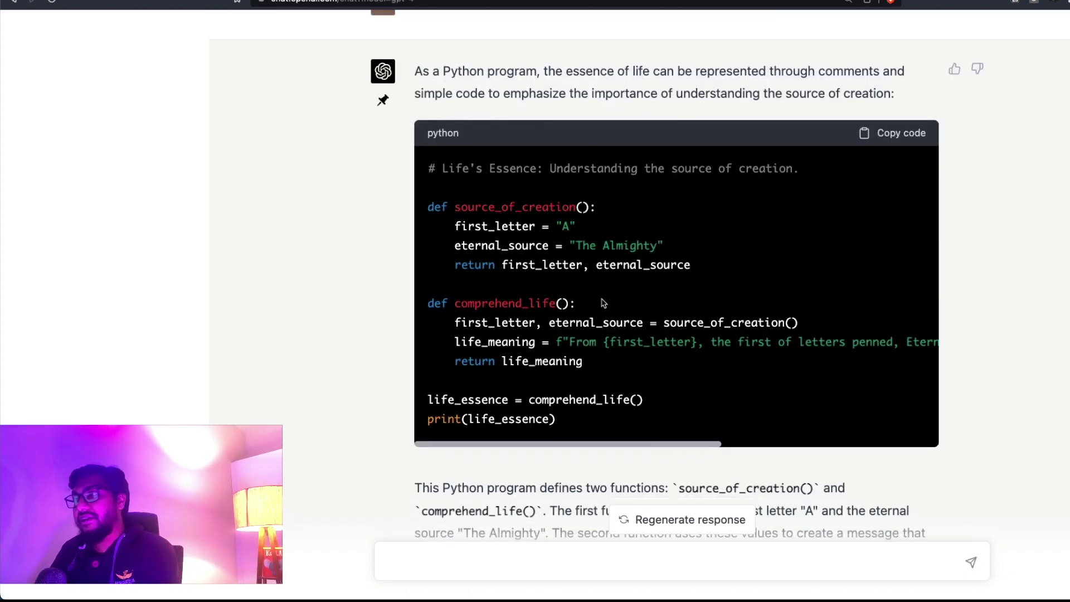
- Review the source_of_creation and comprehend_life functions in the generated Python program, including the life_meaning return line
drag(434, 201, 768, 268)
click(769, 269)
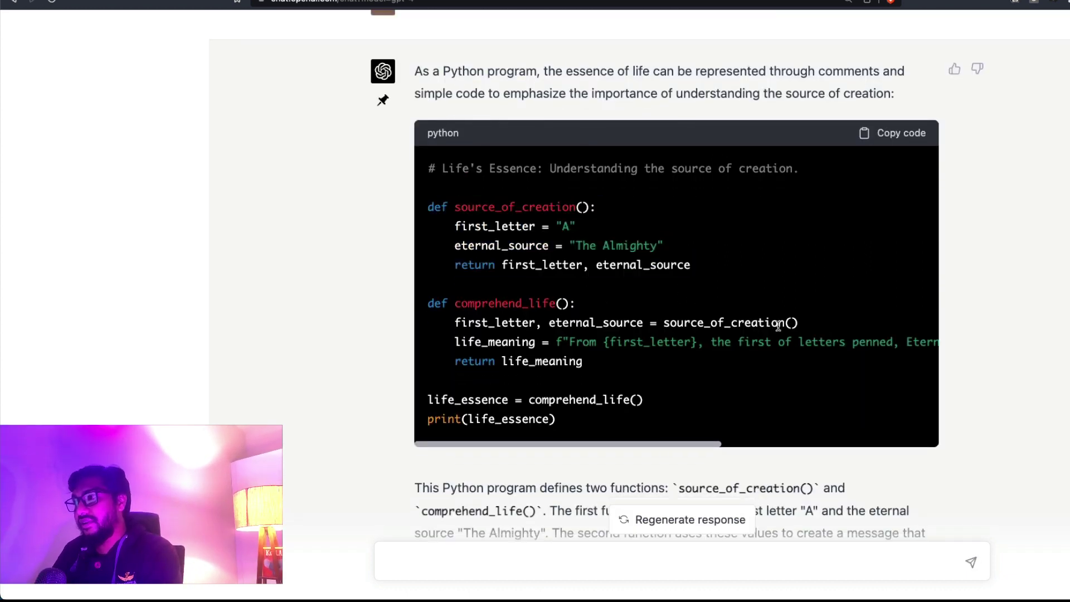
drag(583, 363, 461, 362)
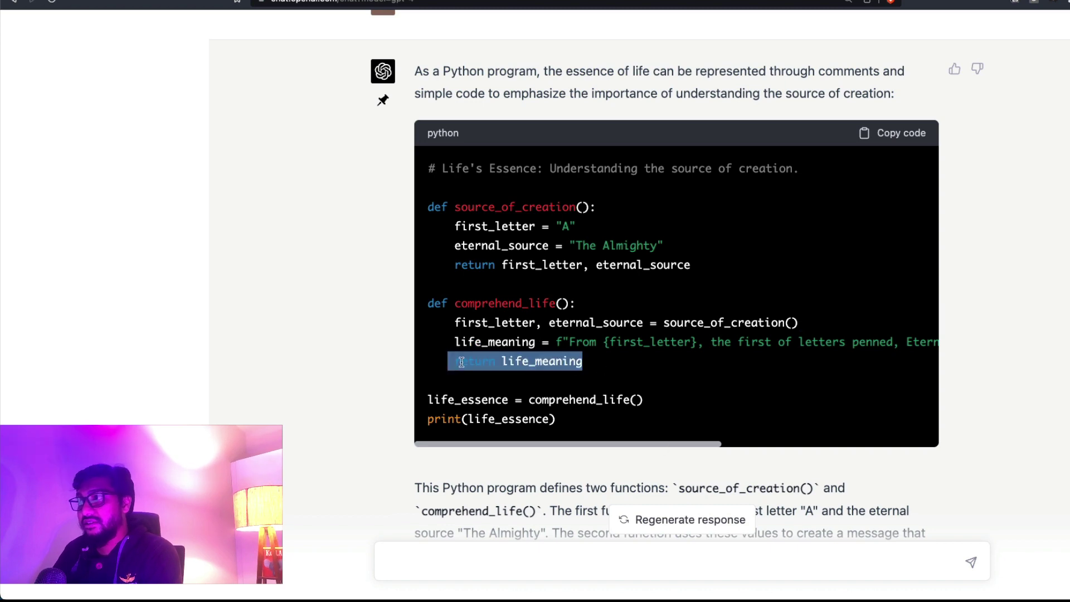
click(462, 362)
drag(715, 442, 524, 384)
scroll(524, 384, down, 1)
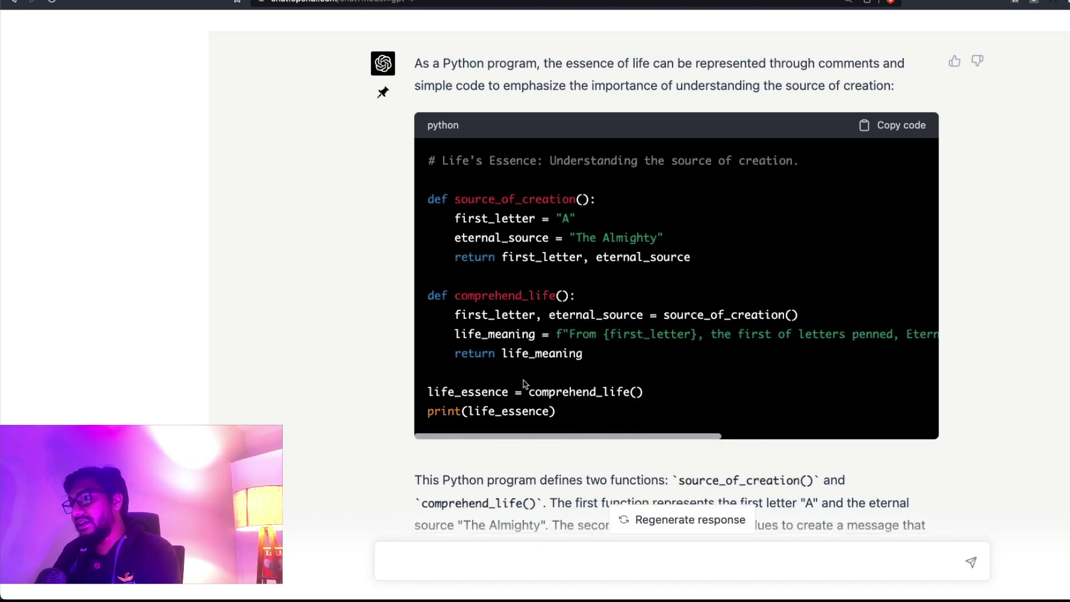
- Send the prompt "Which one is heavier? Two pounds of bird feather or One pound of steel ball. Explain."
scroll(524, 384, down, 3)
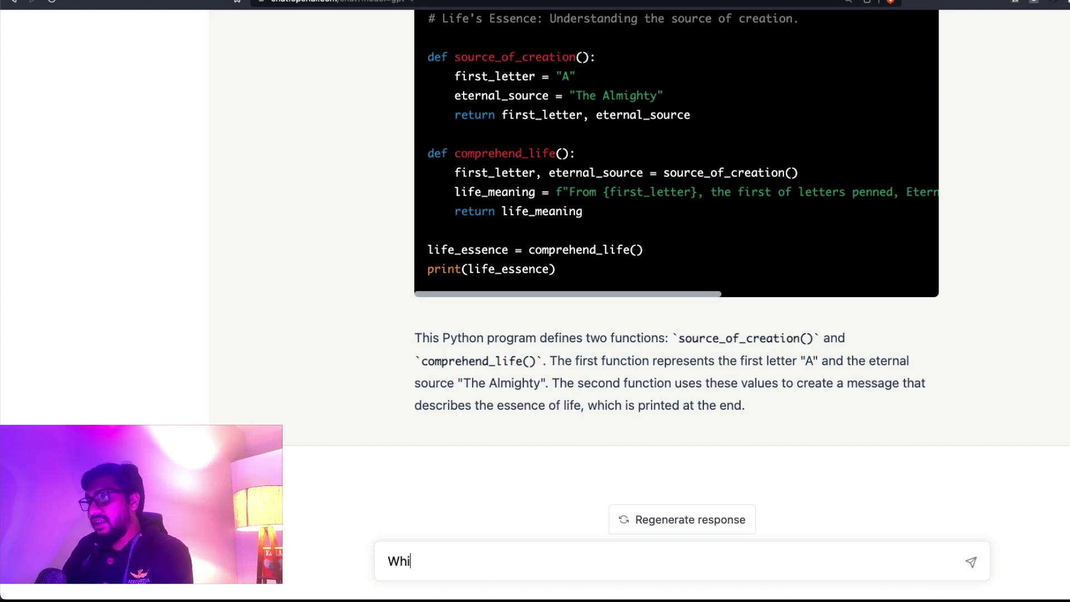
text(h one is heavier?)
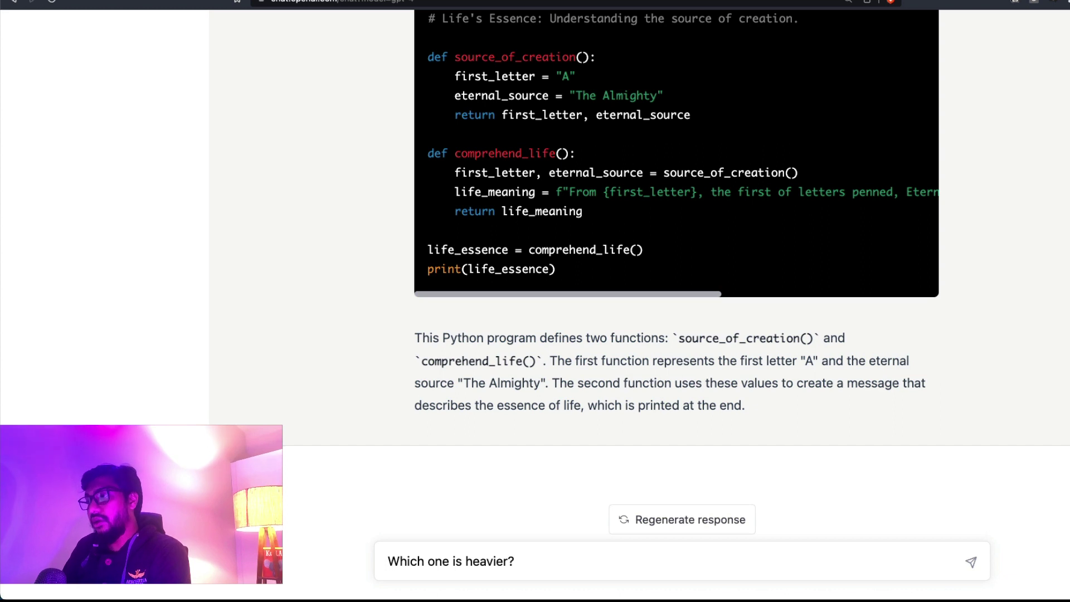
text( Two pounds of bird feather or)
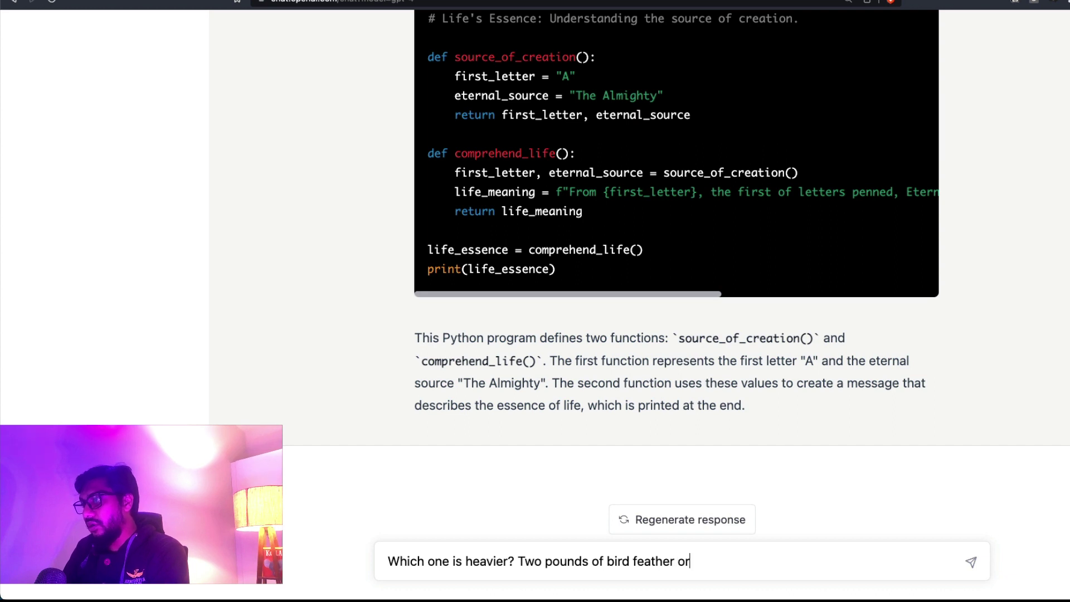
text( One poiund of steel ball.)
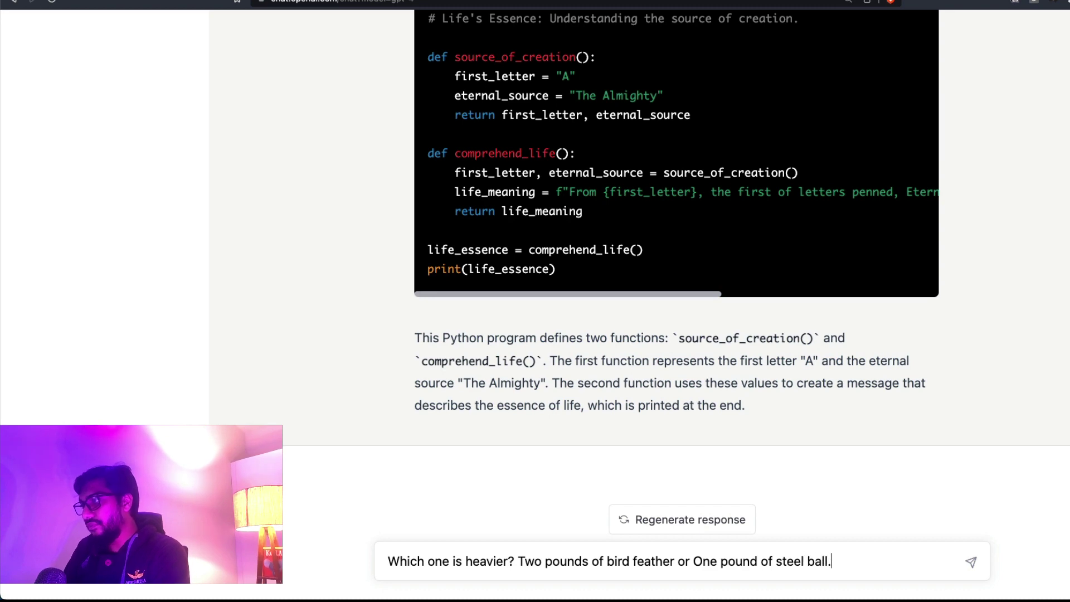
text(in.)
key(Return)
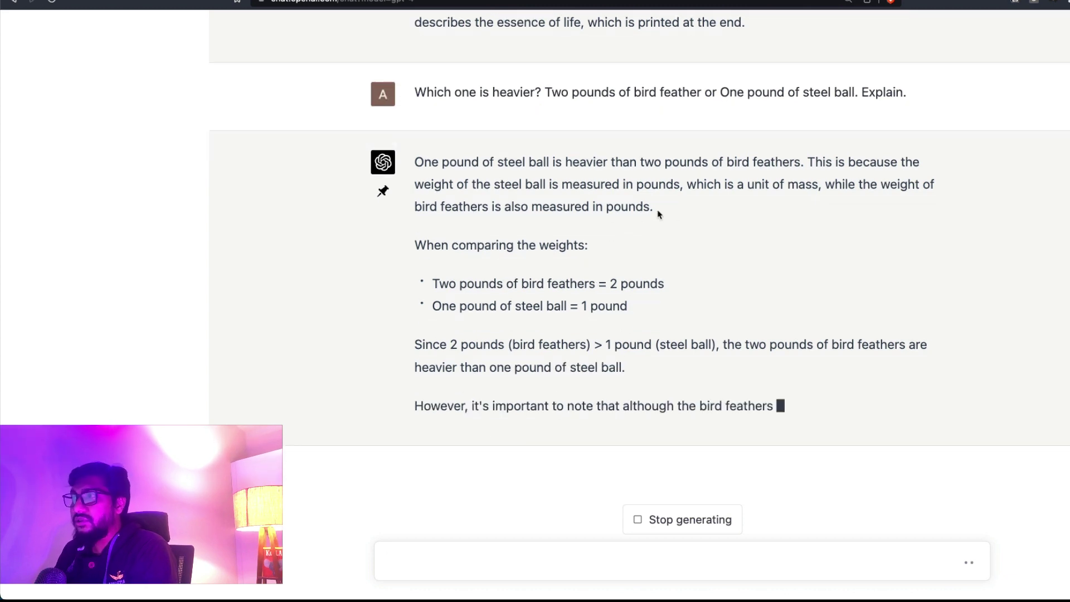
- Read the weight comparison of feathers and steel ball line by line while the answer is being generated
drag(657, 214, 517, 207)
drag(415, 246, 604, 244)
click(560, 257)
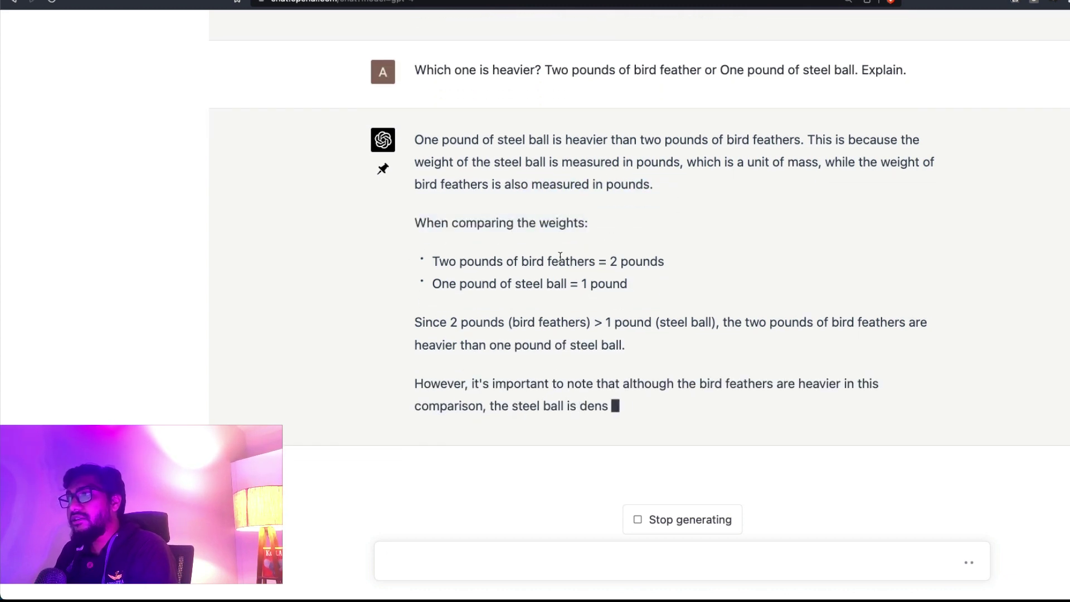
drag(426, 261, 771, 263)
click(633, 283)
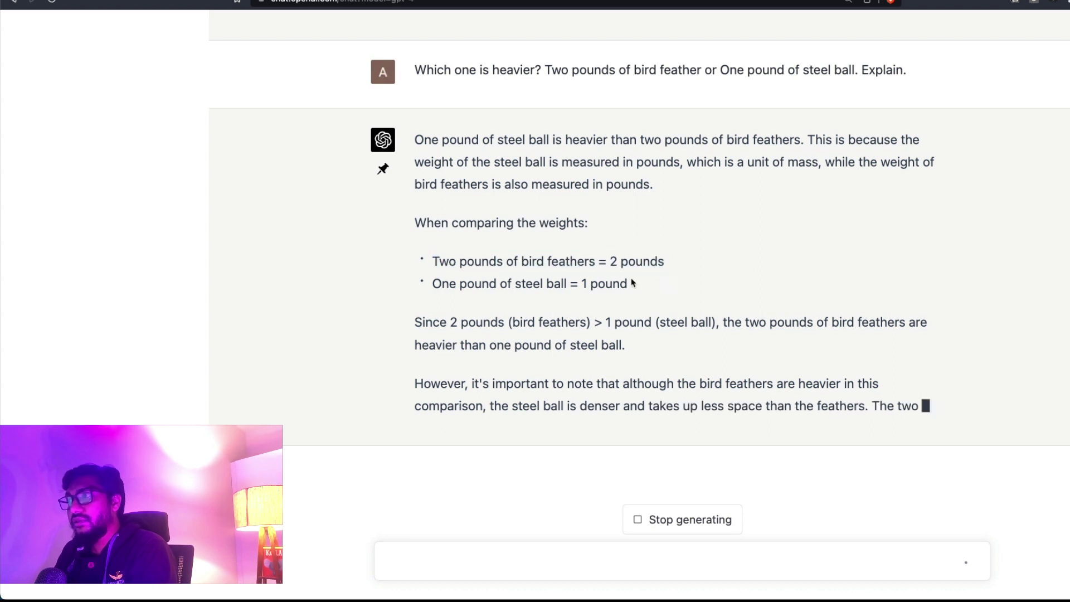
drag(415, 300, 959, 310)
click(760, 301)
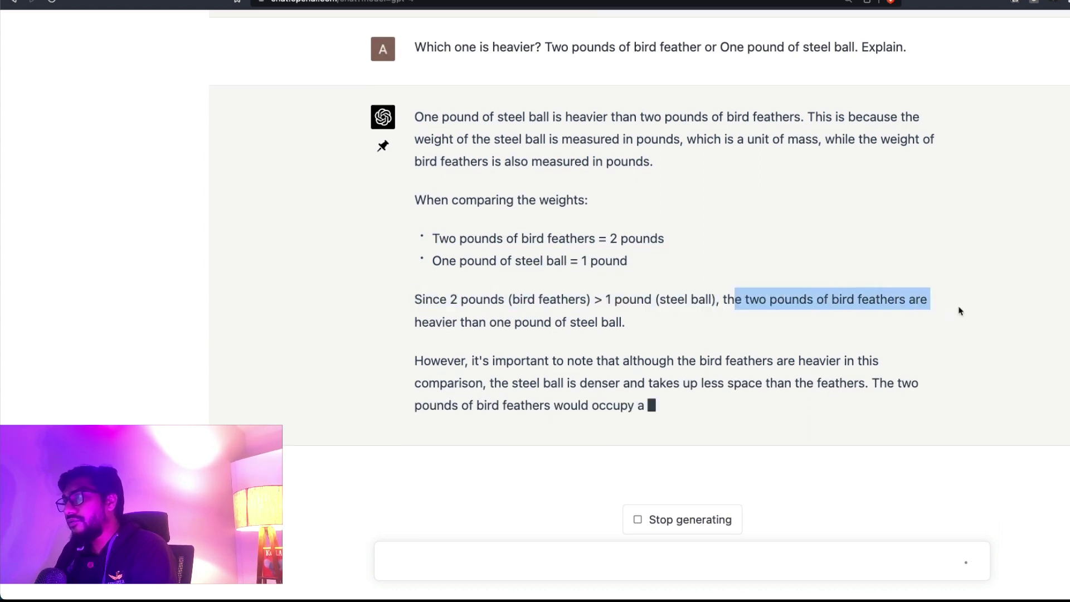
click(830, 333)
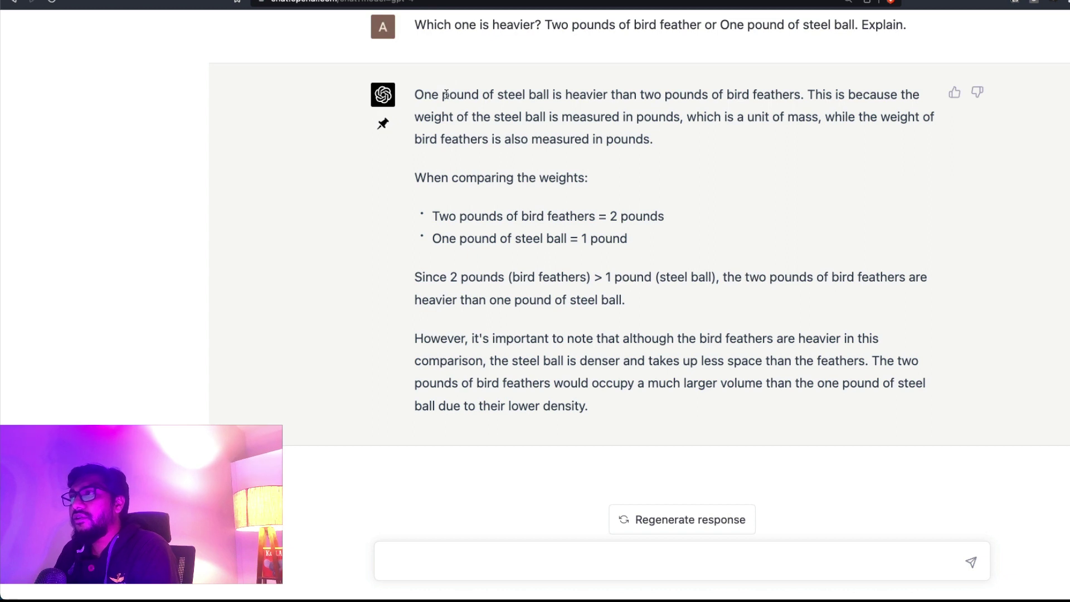
- Compare the answer's opening sentence with its concluding sentence on the weights and its closing note on density
scroll(441, 111, up, 1)
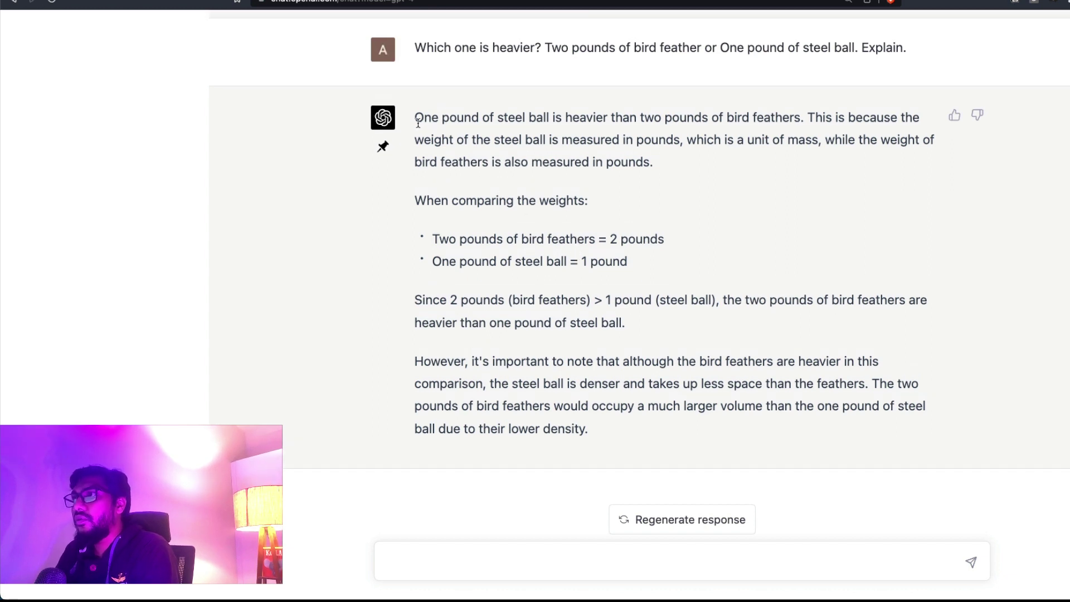
drag(414, 119, 803, 123)
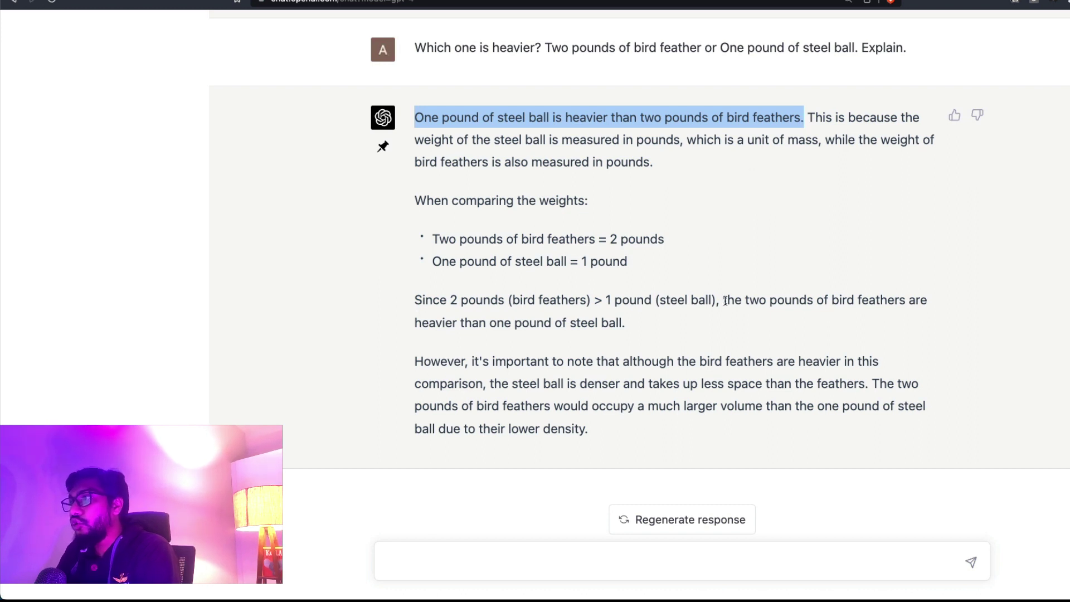
drag(725, 301, 736, 327)
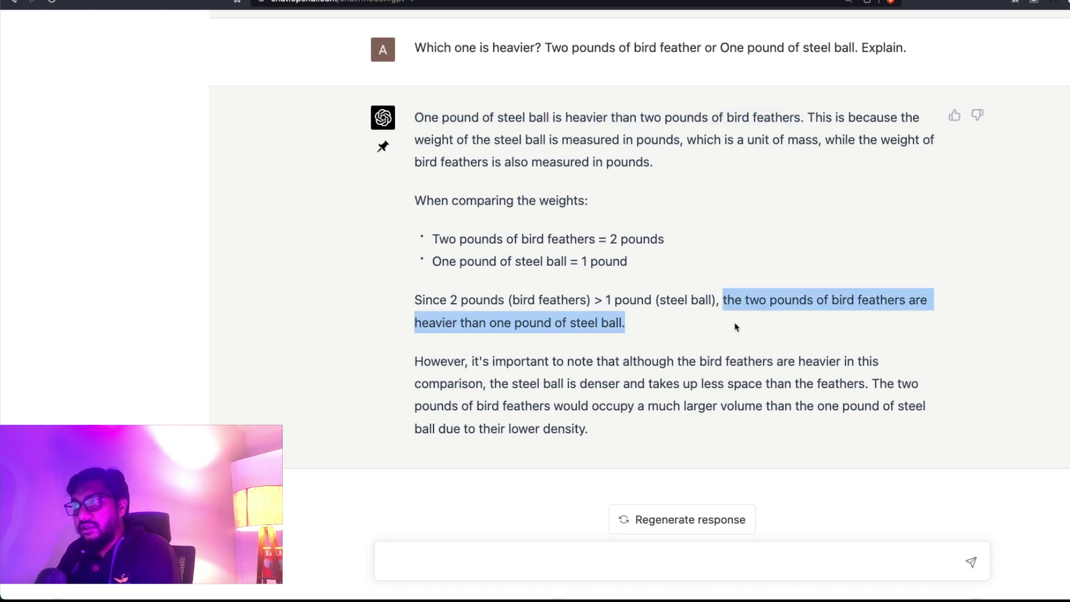
click(567, 357)
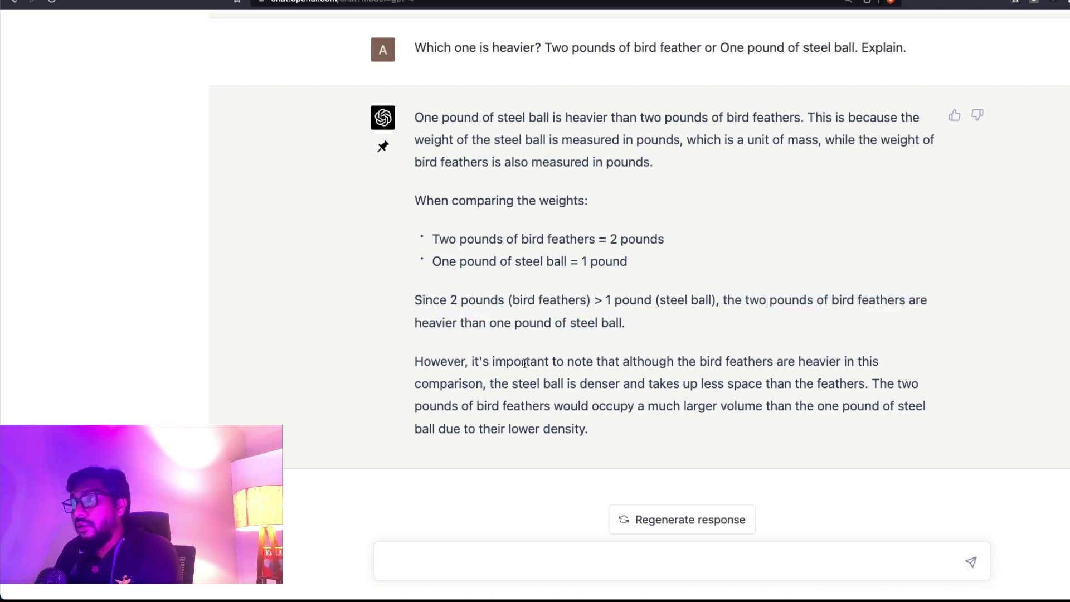
drag(504, 361, 761, 361)
click(794, 365)
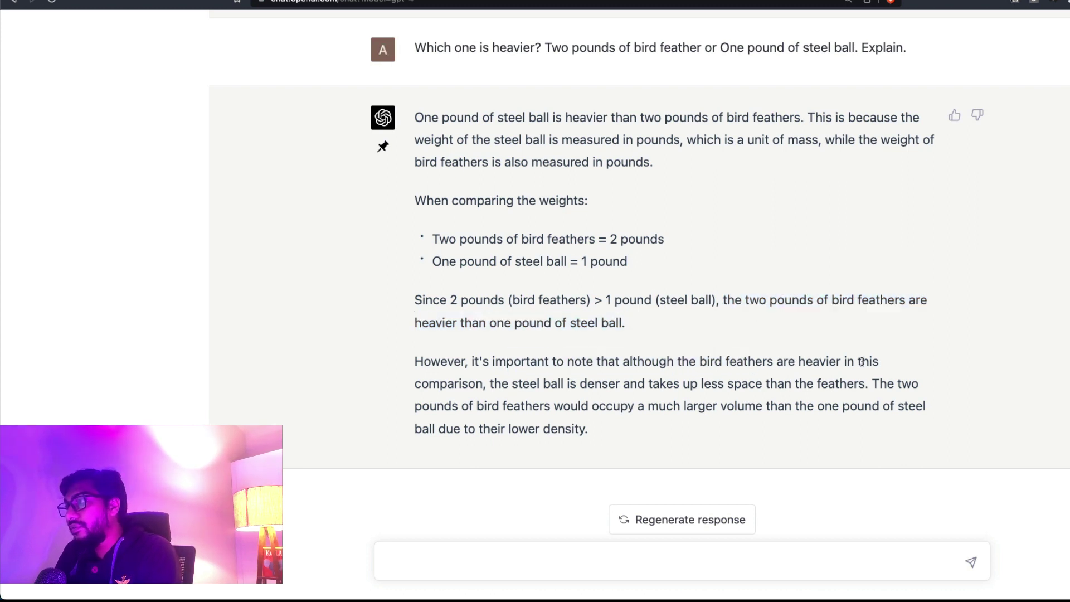
drag(862, 361, 677, 362)
click(533, 385)
drag(496, 385, 879, 384)
click(879, 383)
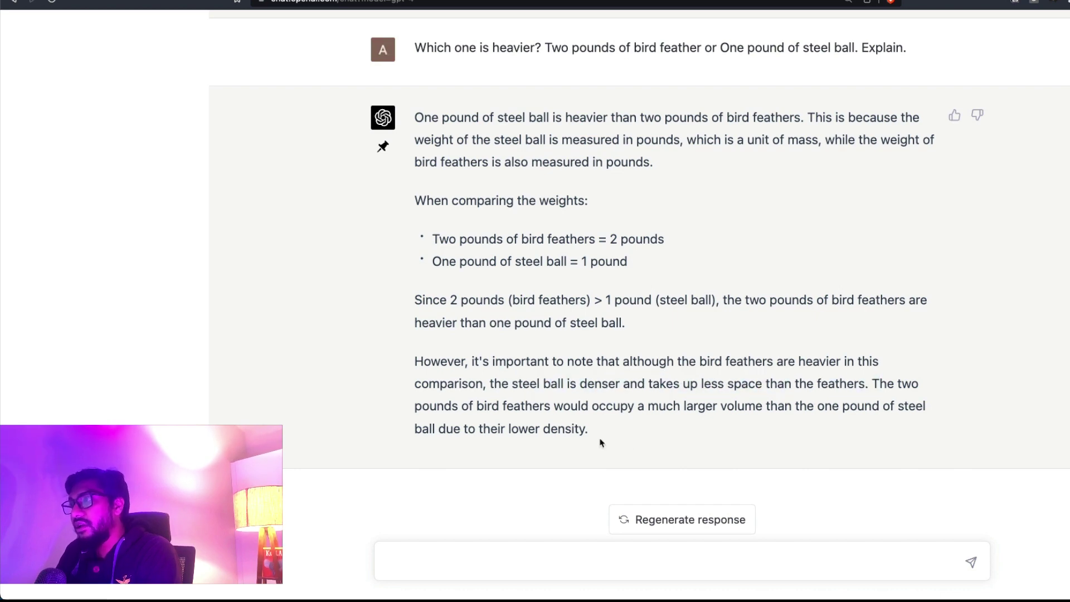
- Highlight the whole feathers-versus-steel answer to review it from the opening claim through the density explanation
drag(619, 432, 423, 119)
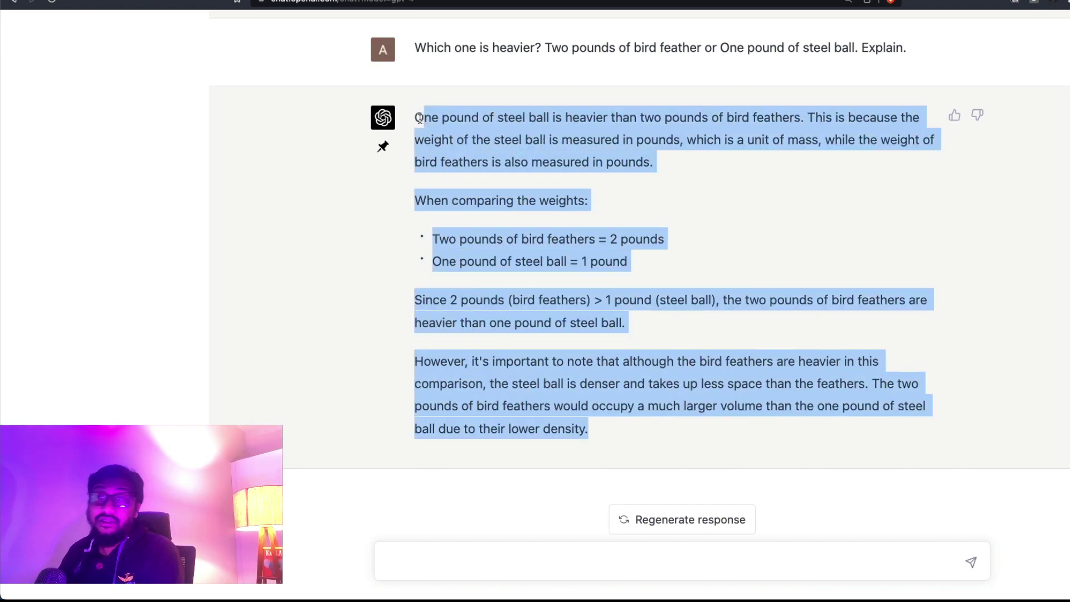
click(421, 121)
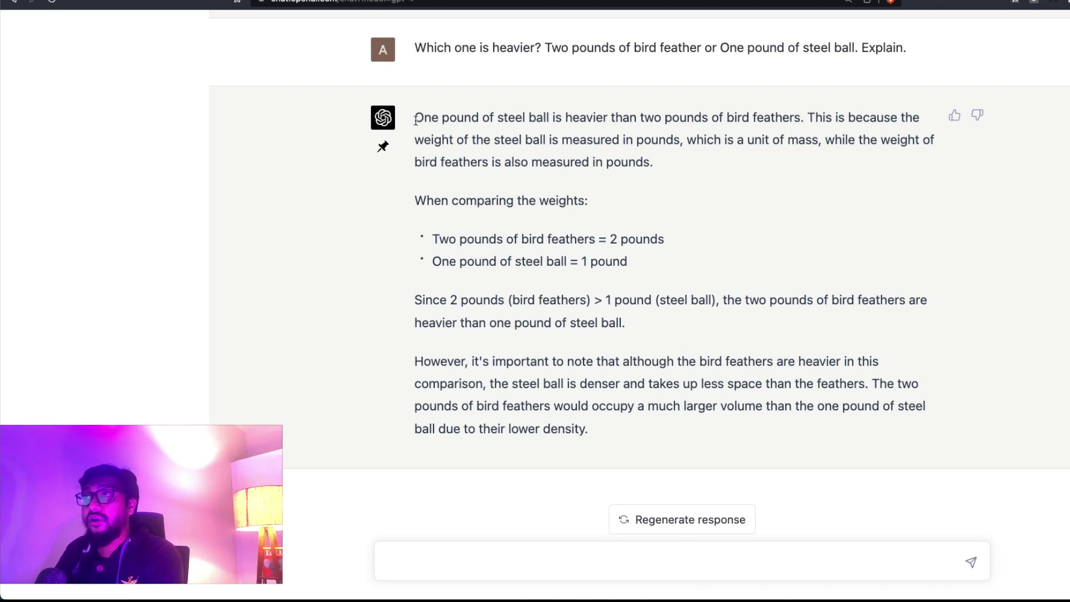
drag(416, 120, 578, 446)
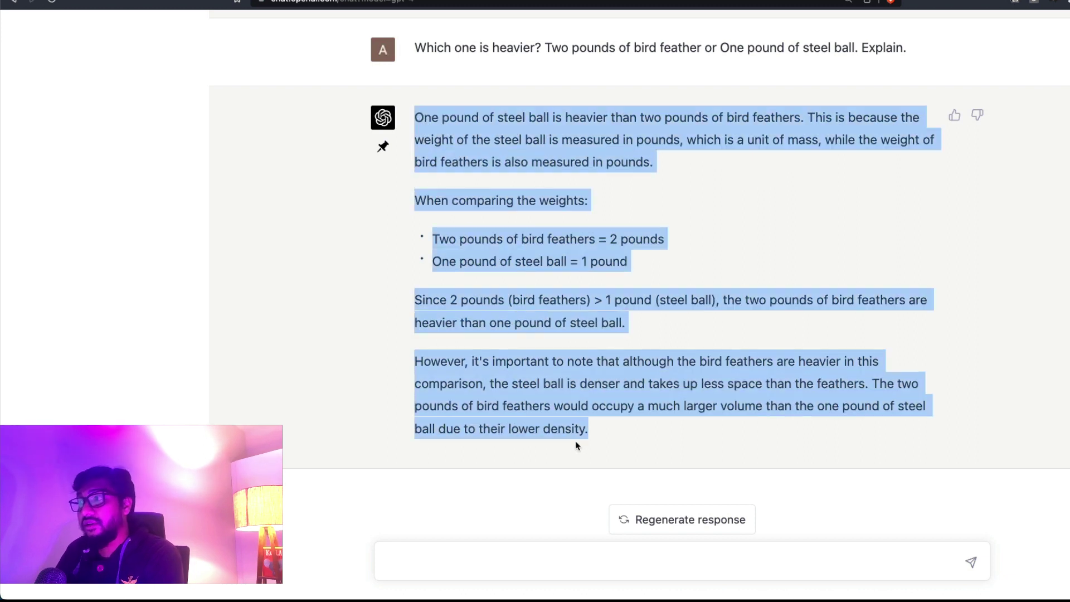
click(610, 448)
drag(615, 445, 390, 120)
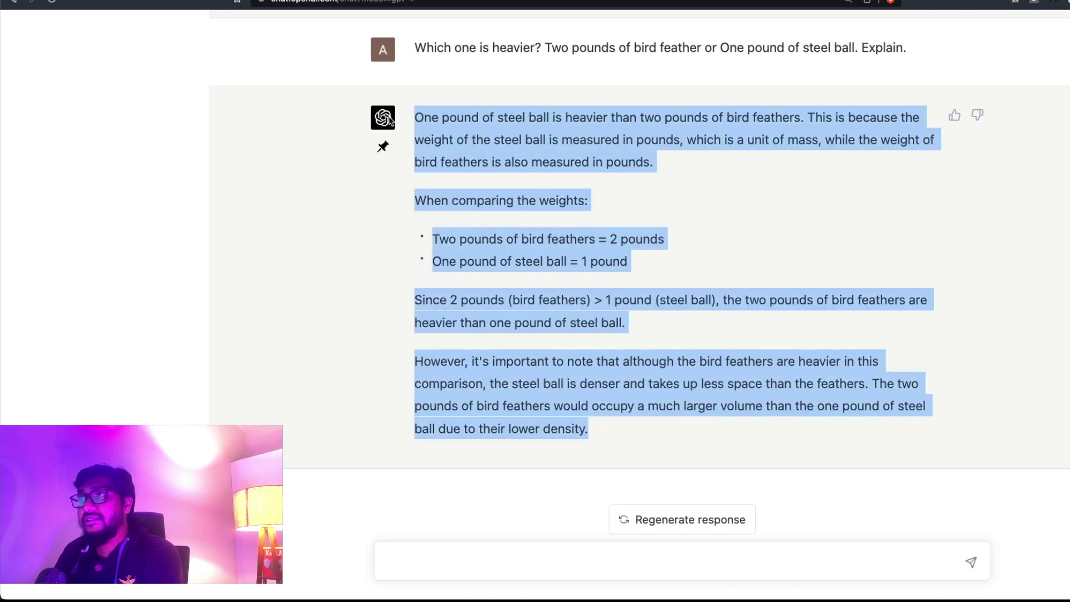
click(458, 152)
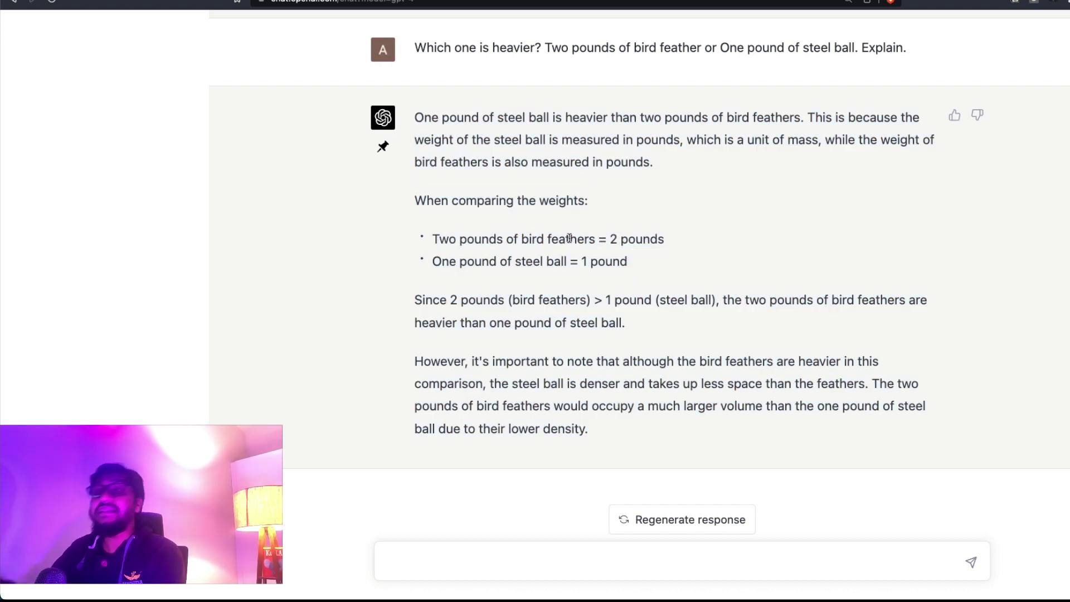
- Send the follow-up prompt "Your first line is wrong"
click(511, 564)
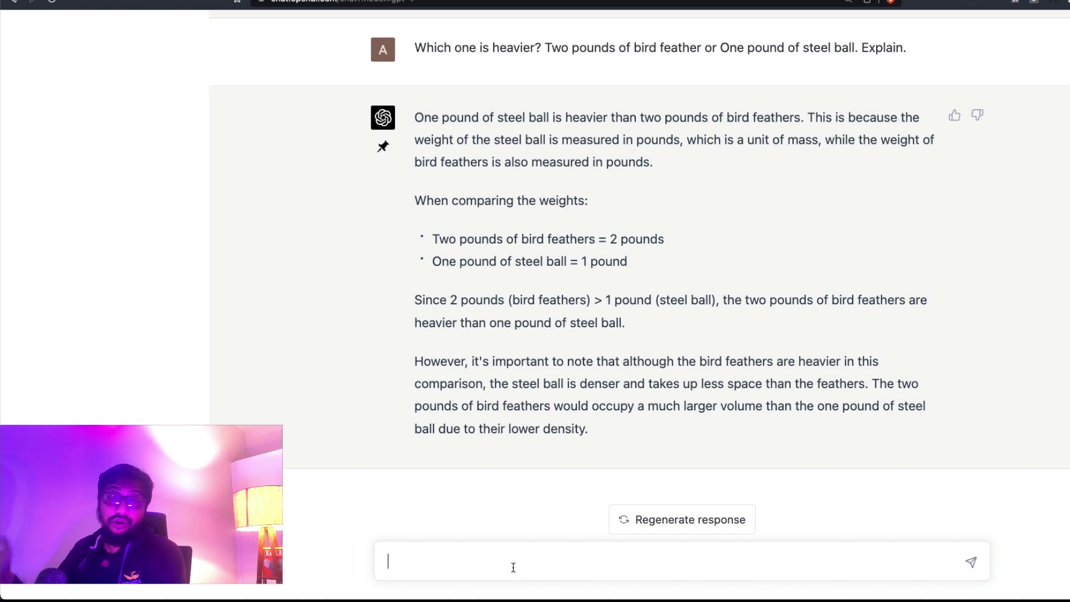
text(Your first l)
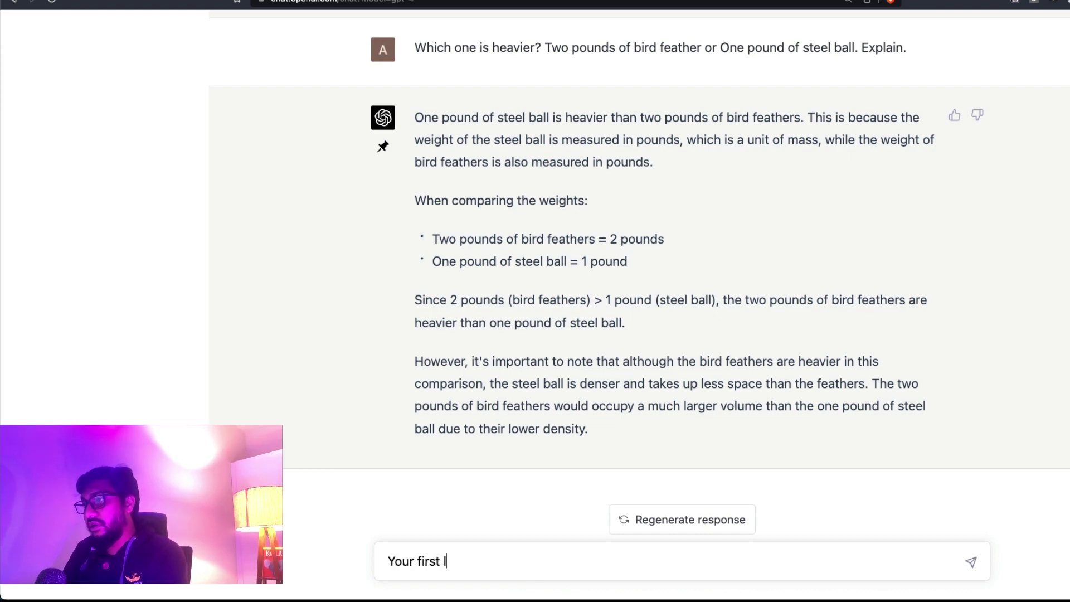
text(ine is wrong)
key(Return)
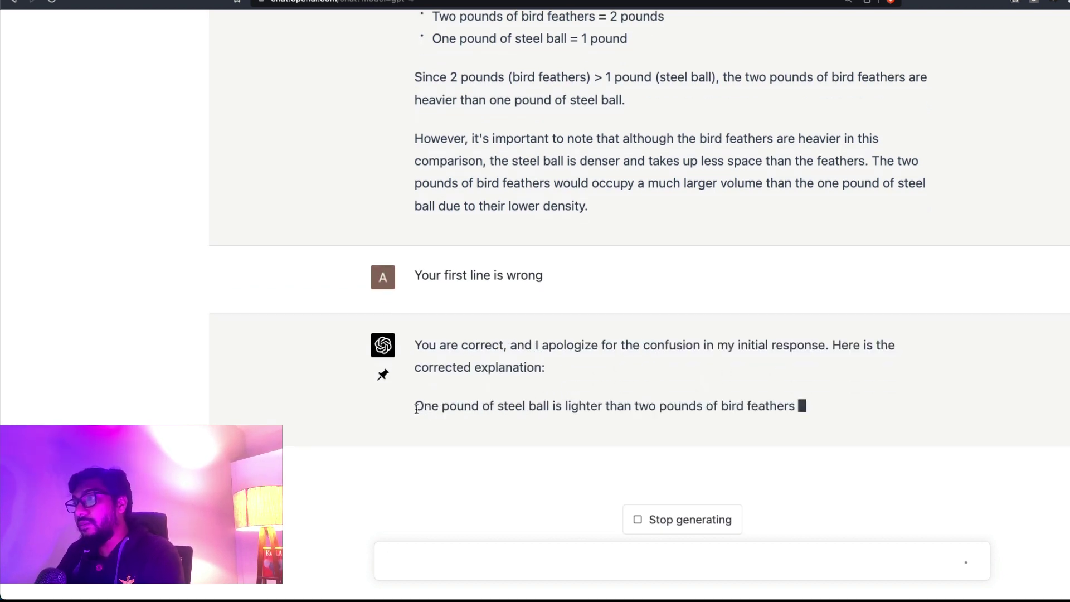
- Compare the corrected explanation of the steel ball and feather weights with the opening claim and conclusion of the original answer
drag(421, 406, 704, 405)
click(502, 378)
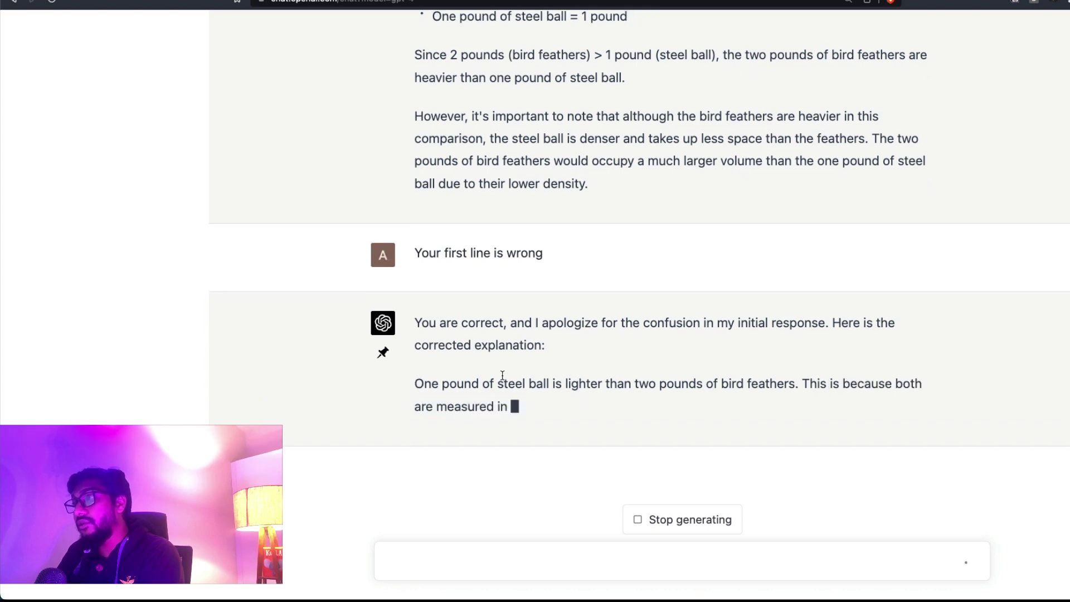
scroll(503, 379, up, 4)
mouse_move(567, 88)
mouse_down()
mouse_move(805, 90)
mouse_move(567, 84)
mouse_up()
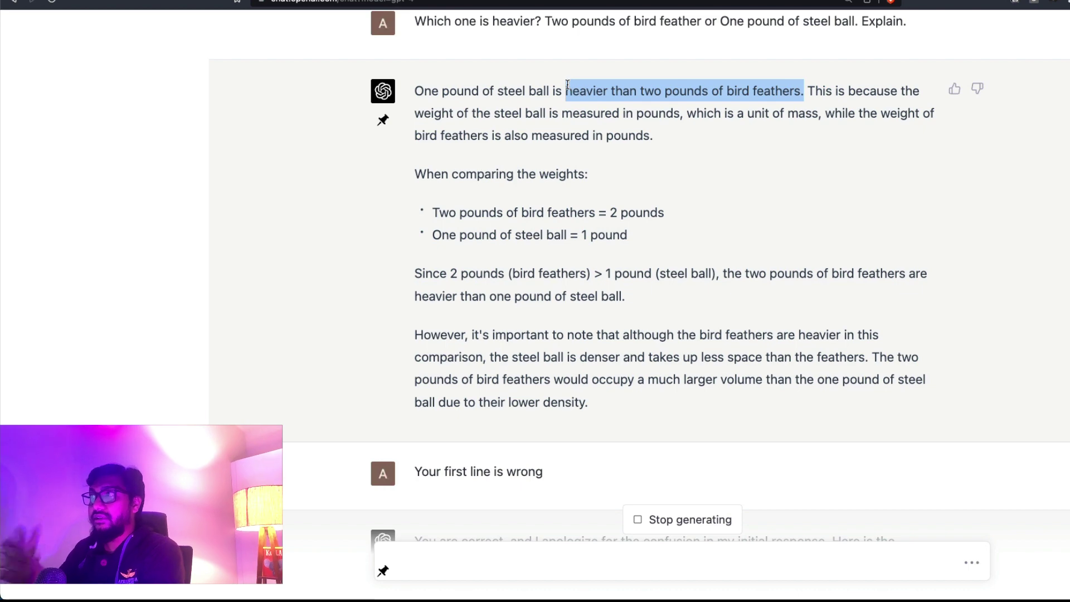
scroll(593, 191, down, 6)
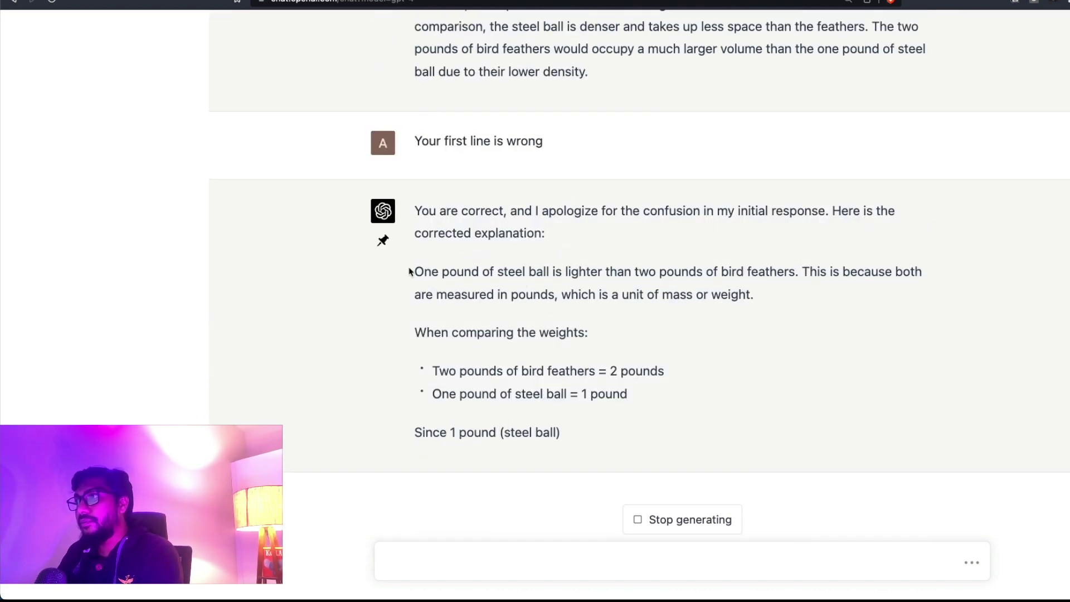
drag(412, 271, 822, 274)
click(550, 394)
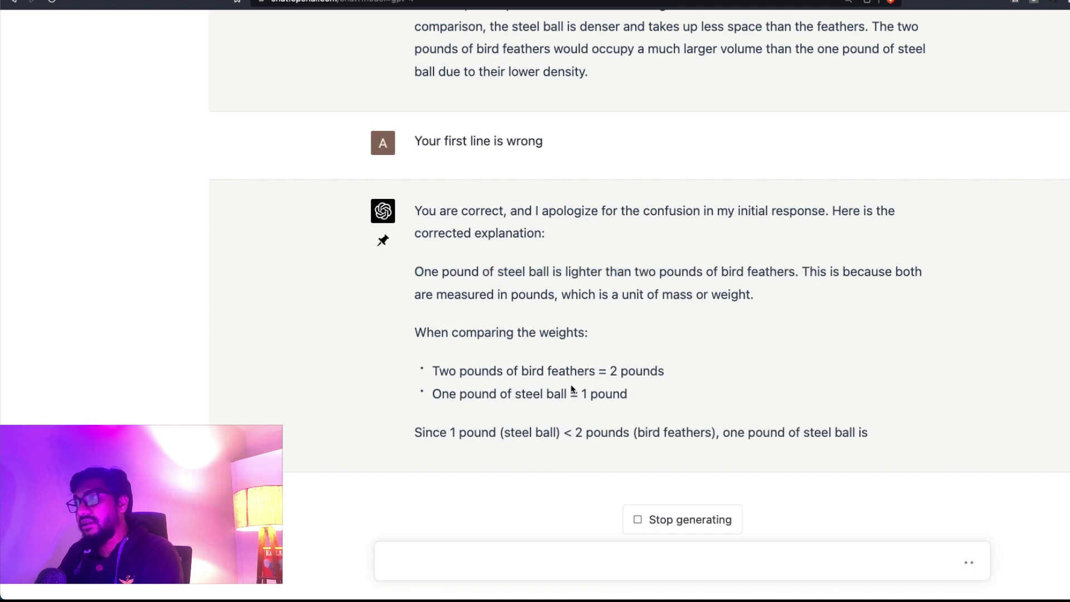
scroll(578, 432, up, 3)
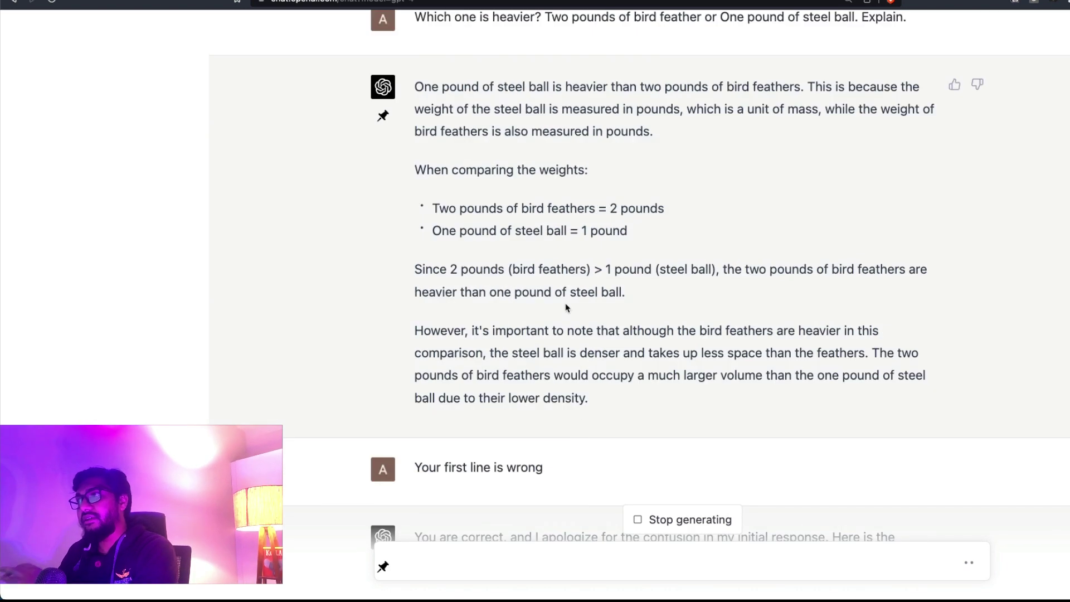
scroll(626, 362, down, 7)
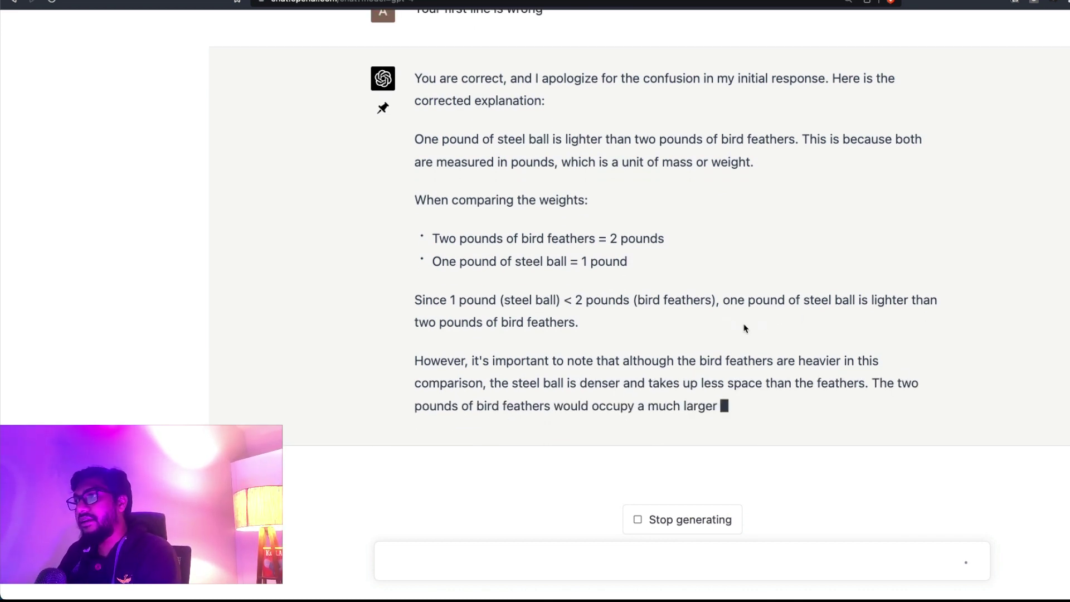
drag(580, 322, 463, 322)
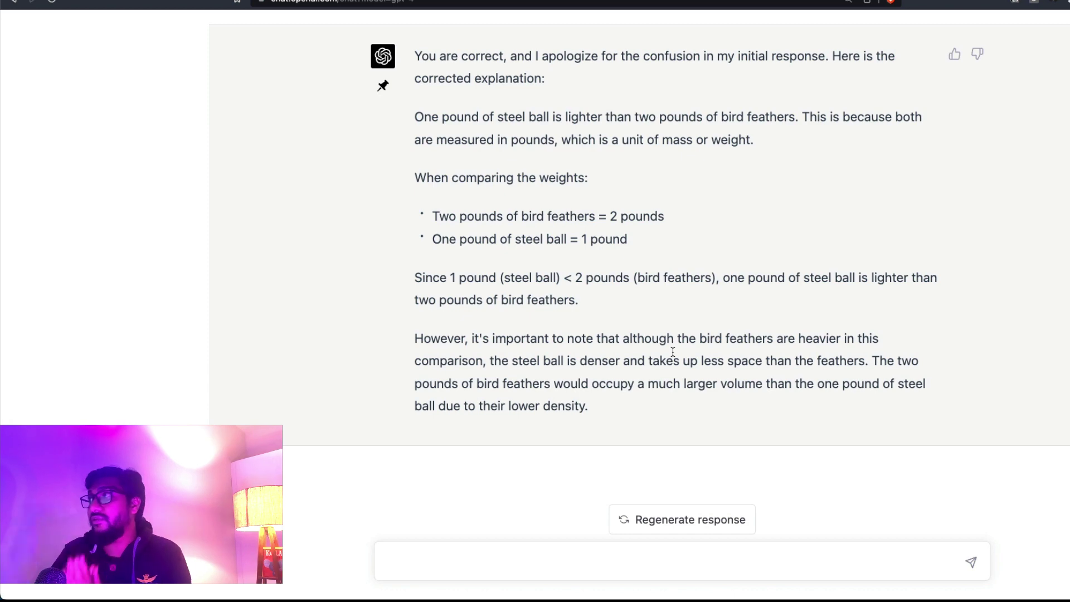
- Switch to the CodePen tab and look over the Swiggy landing page preview, from its header to the welcome section
key(ctrl+Tab)
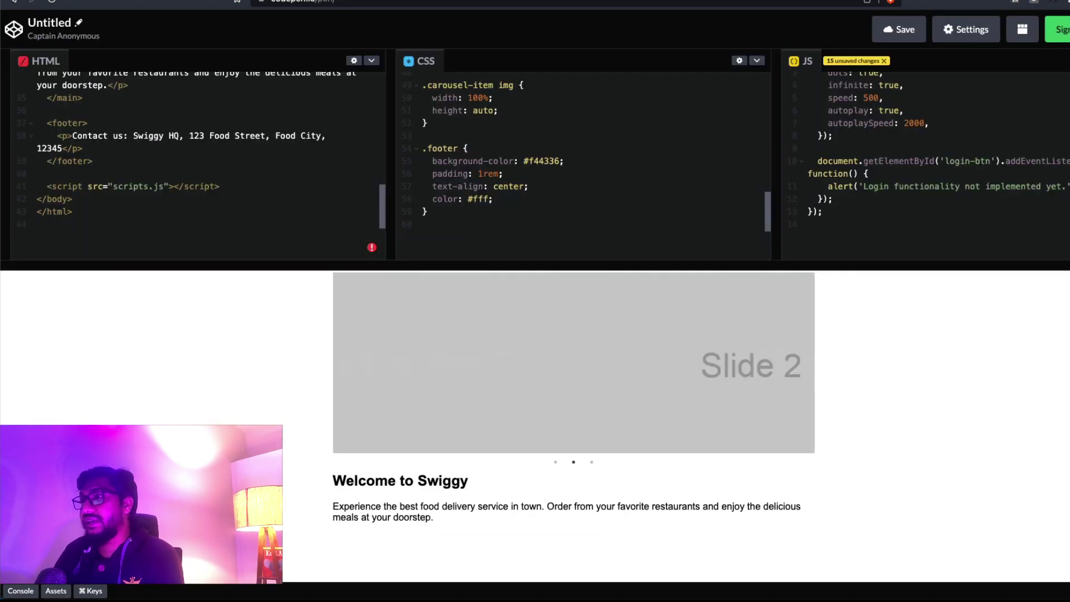
scroll(529, 444, up, 1)
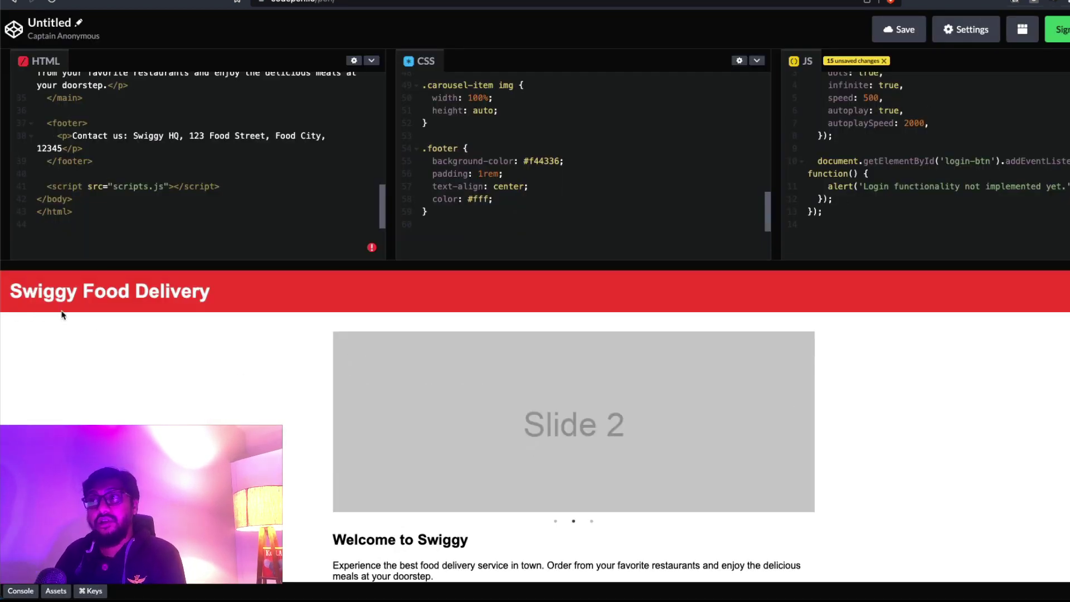
scroll(329, 346, down, 1)
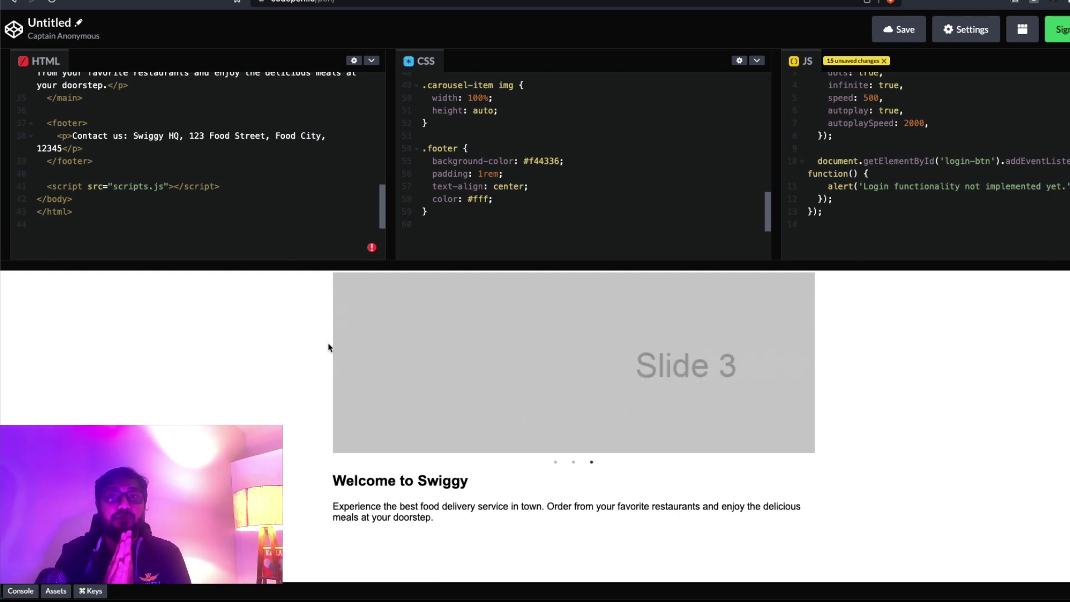